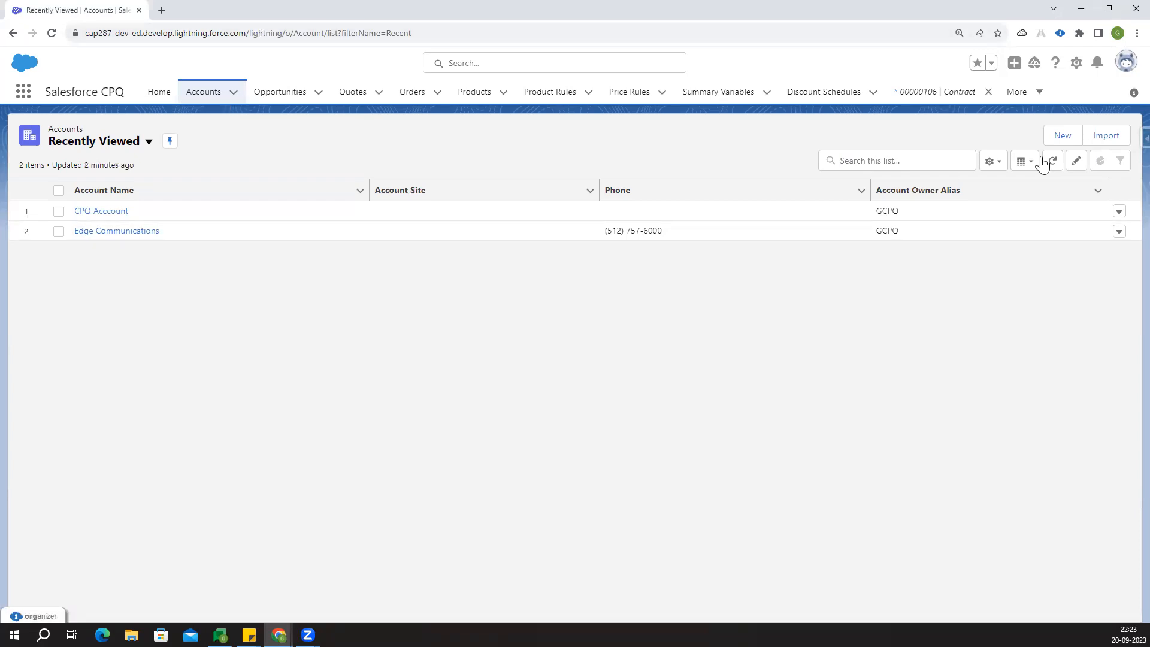
# Start a new account and name it CPQ Test Account.
pyautogui.click(1063, 136)
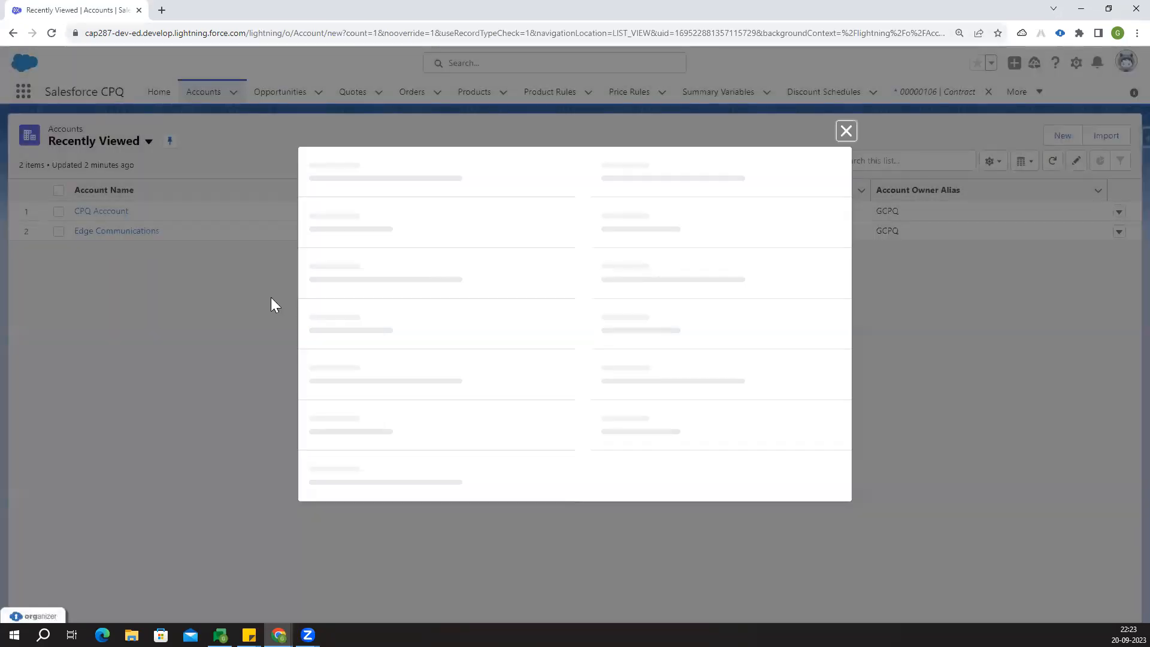
pyautogui.click(390, 243)
pyautogui.write('CPQ ')
pyautogui.write('Ren')
pyautogui.press('BackSpace')
pyautogui.press('BackSpace')
pyautogui.press('BackSpace')
pyautogui.write('test Ac')
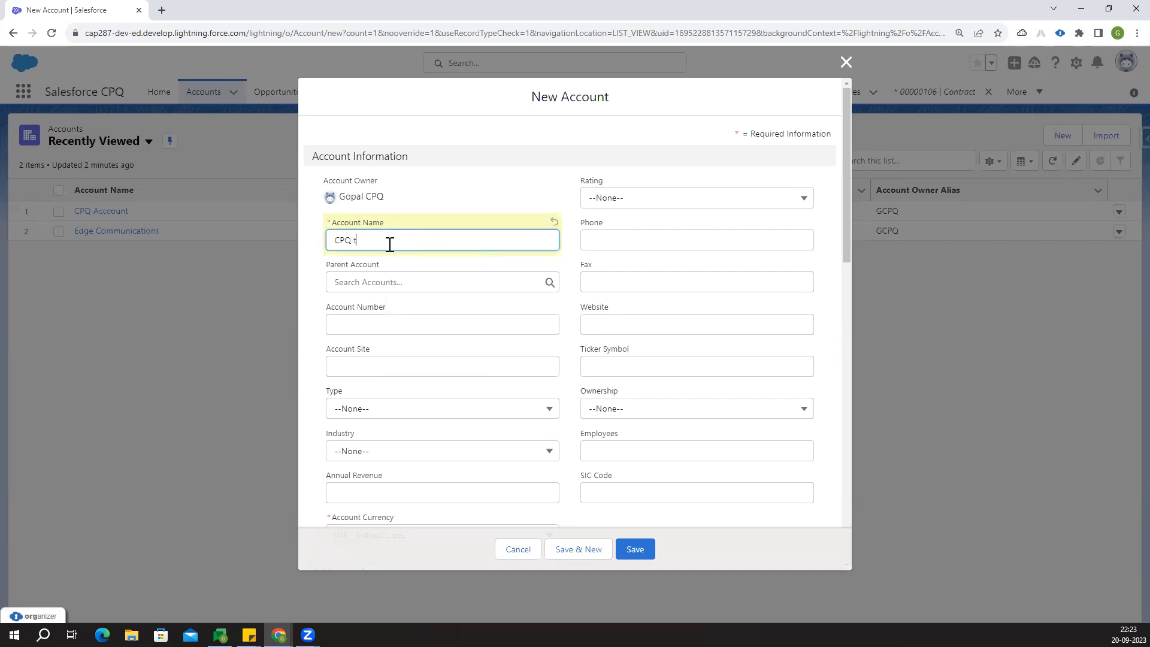
pyautogui.press('BackSpace')
pyautogui.press('BackSpace')
pyautogui.press('BackSpace')
pyautogui.press('BackSpace')
pyautogui.press('BackSpace')
pyautogui.press('BackSpace')
pyautogui.write('test Account')
pyautogui.click(356, 240)
pyautogui.press('BackSpace')
pyautogui.write('T')
pyautogui.click(596, 185)
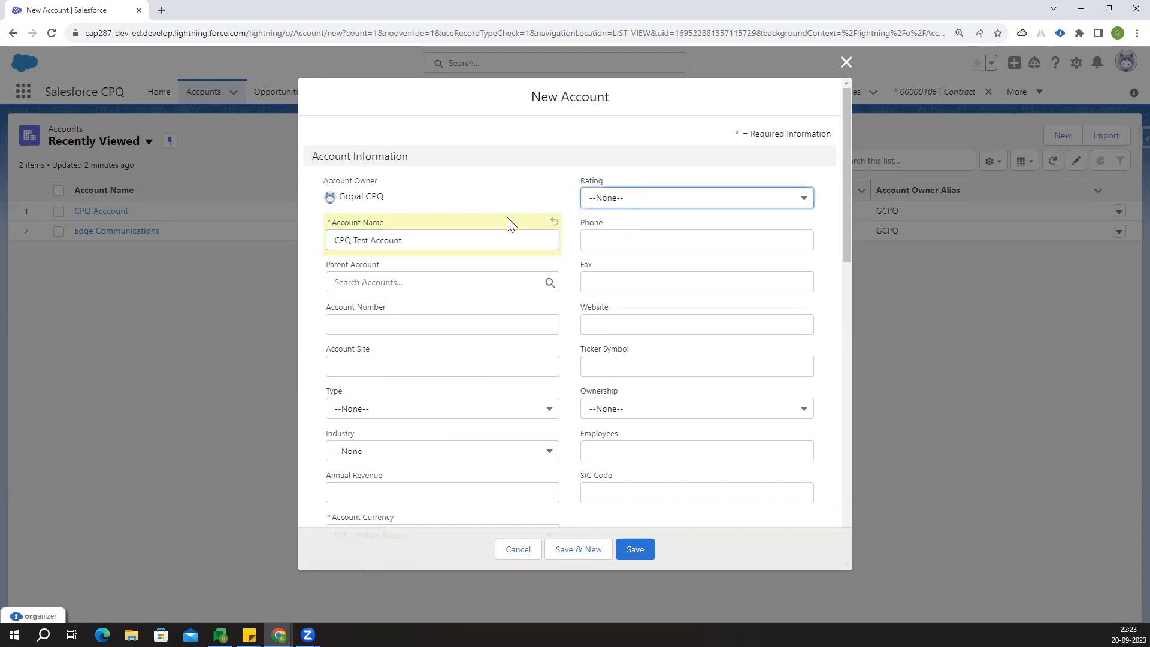
# Review the new account's fields through the Salesforce CPQ Information section and examine the Renewal Pricing Method options.
pyautogui.scroll(-2, 492, 285)
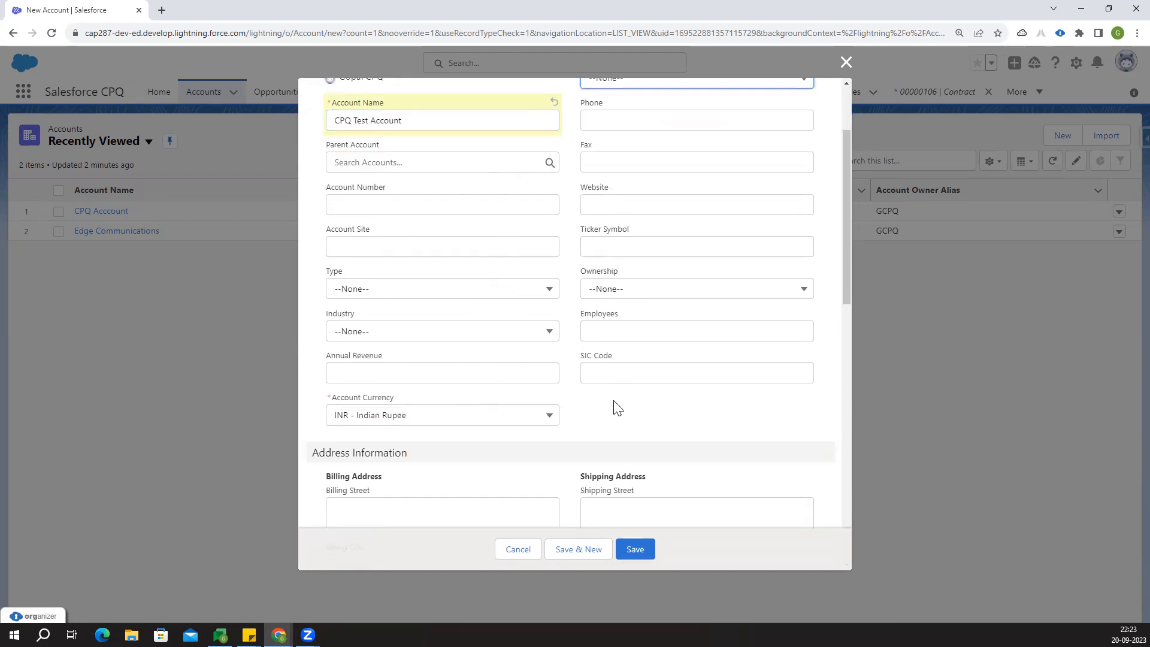
pyautogui.scroll(-2, 667, 308)
pyautogui.scroll(-4, 611, 312)
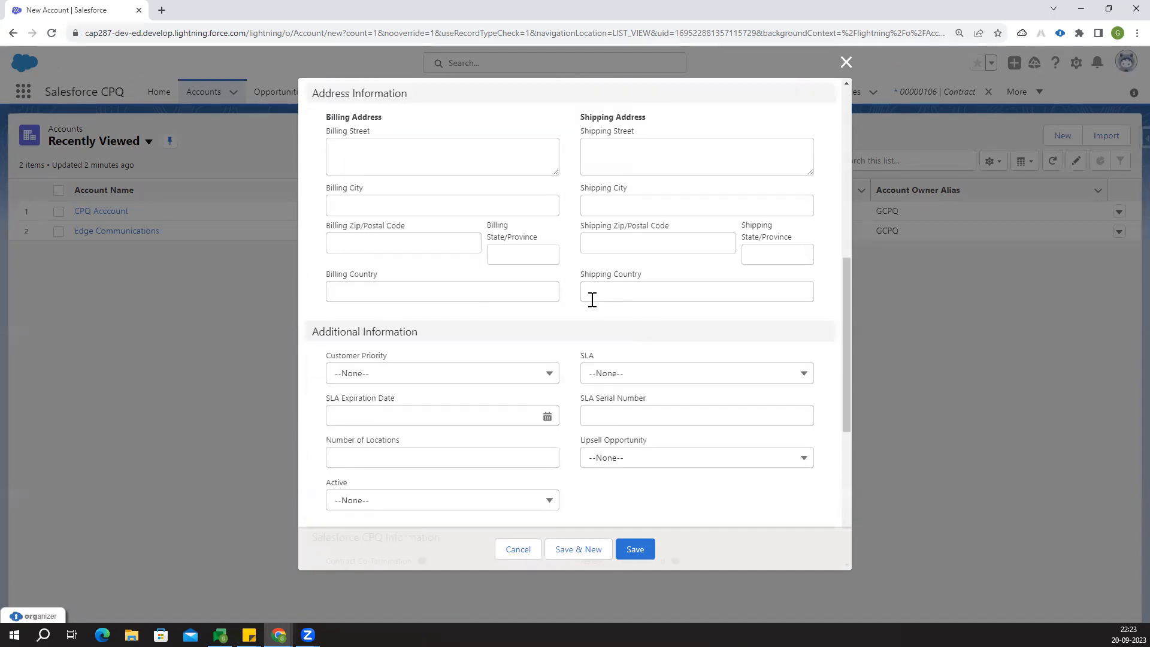
pyautogui.scroll(-4, 616, 386)
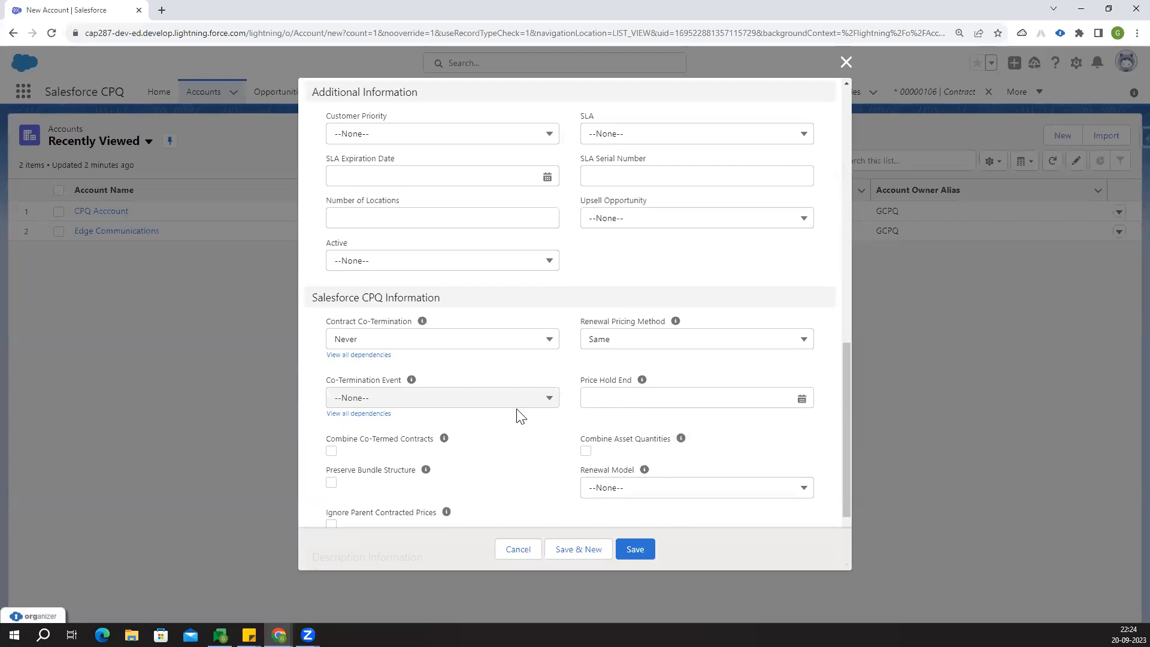
pyautogui.scroll(-2, 530, 464)
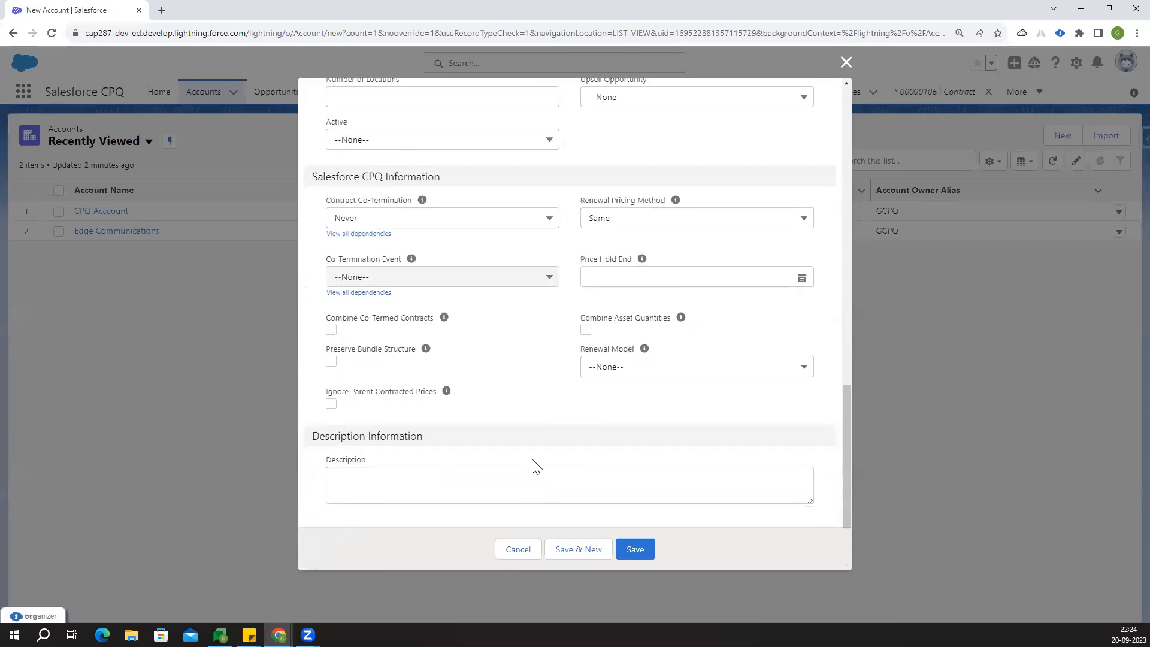
pyautogui.scroll(1, 537, 447)
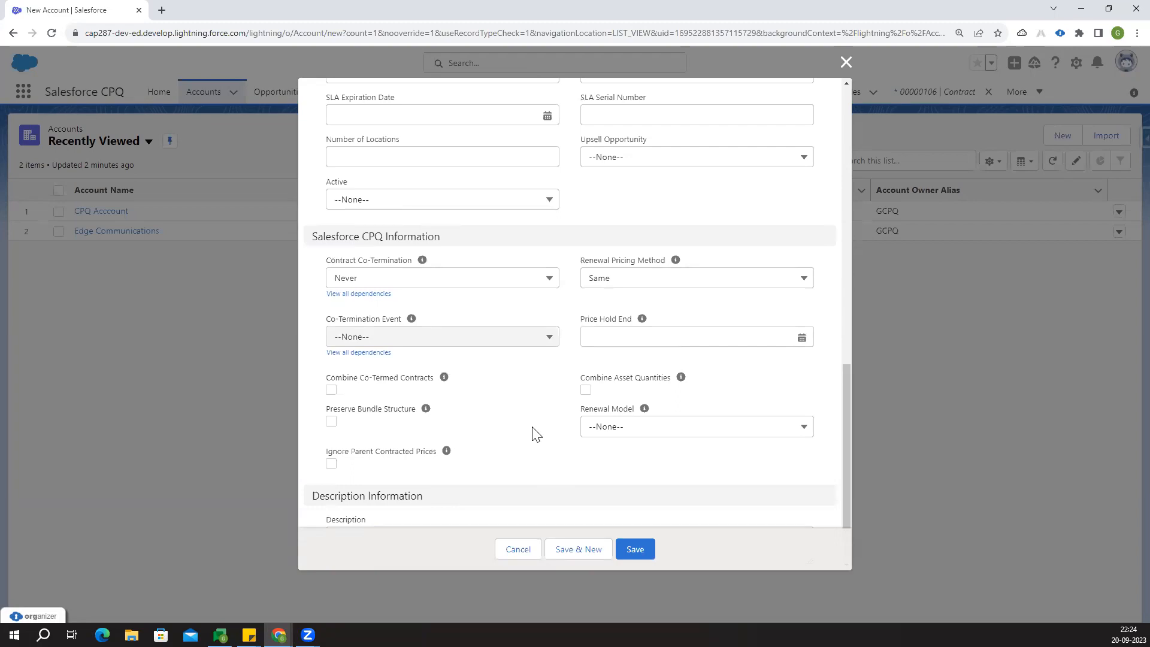
pyautogui.moveTo(596, 263); pyautogui.dragTo(662, 266)
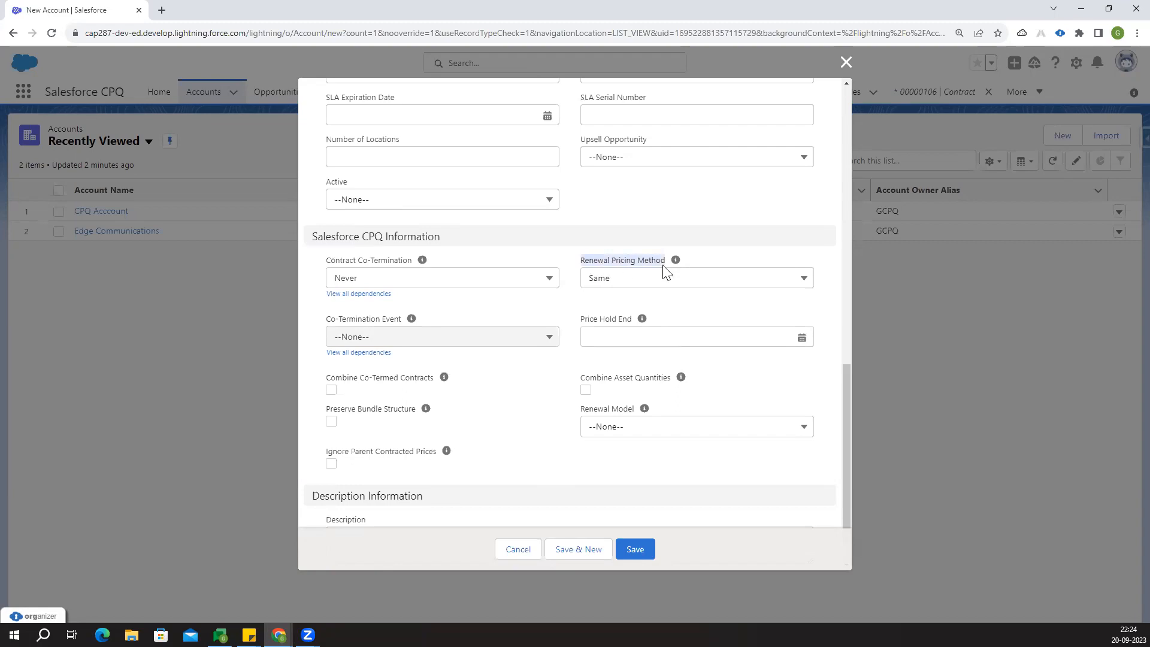
pyautogui.click(686, 290)
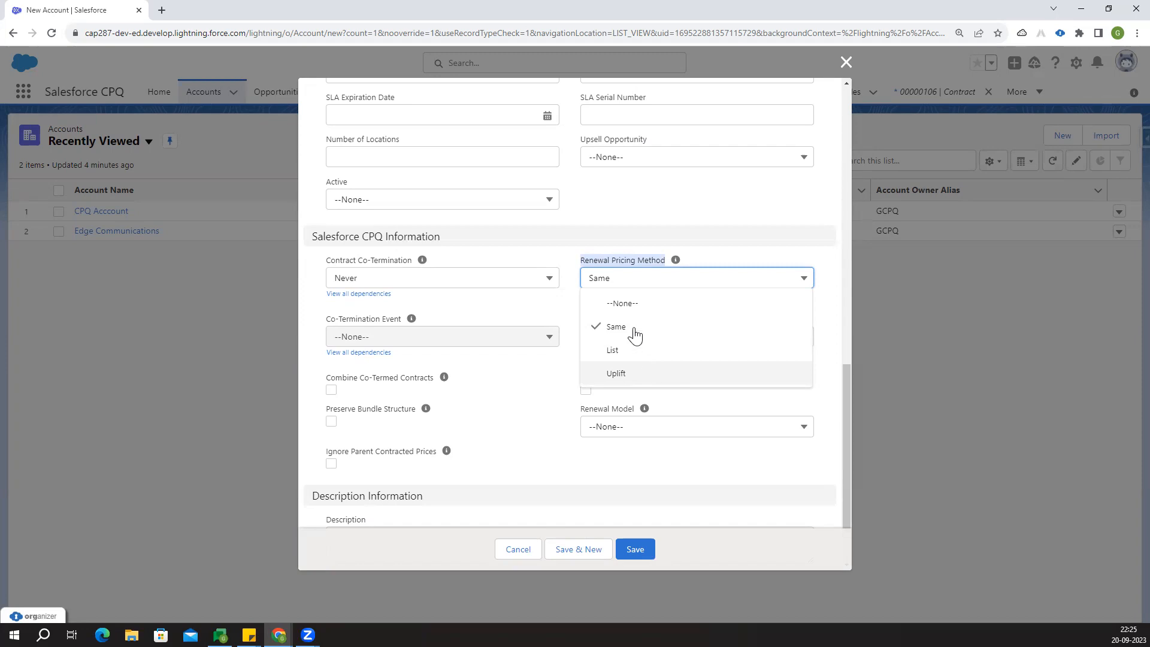
pyautogui.click(712, 263)
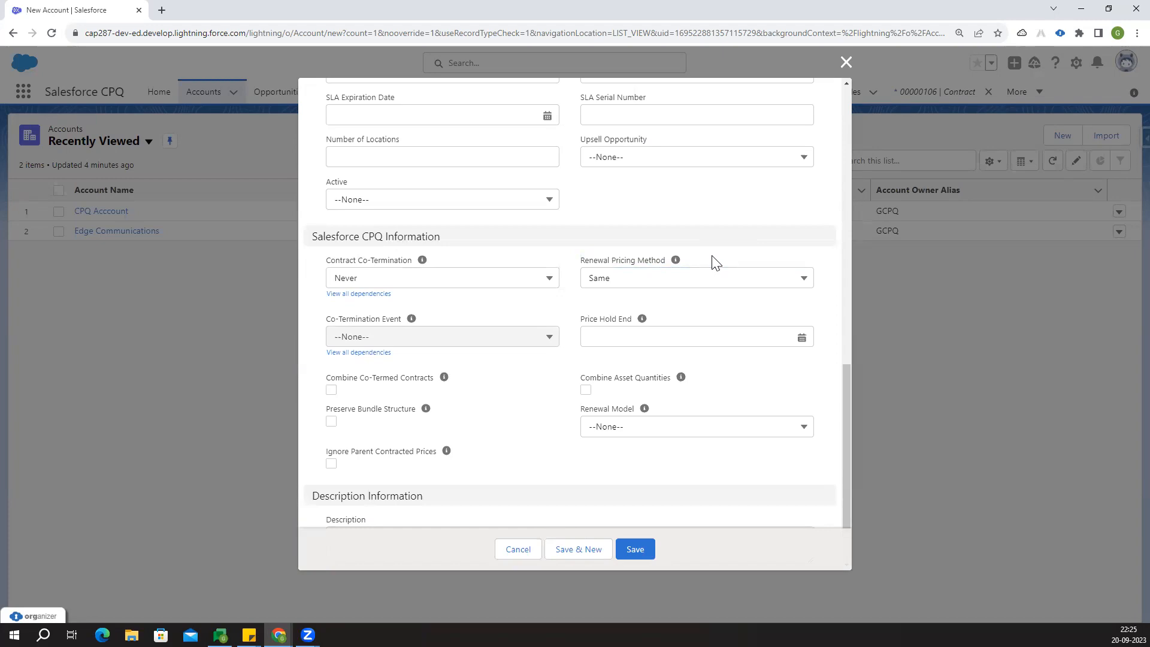
pyautogui.moveTo(581, 262); pyautogui.dragTo(664, 269)
pyautogui.click(679, 284)
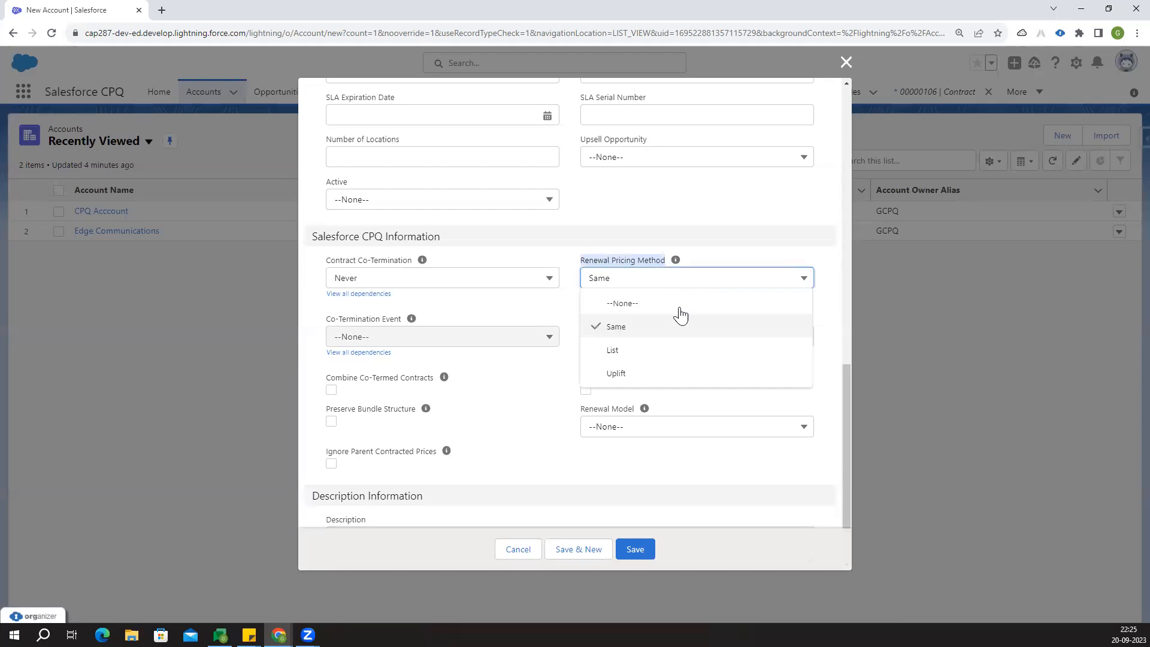
pyautogui.click(552, 386)
# Set the account's Renewal Model to Contract Based after trying Asset Based.
pyautogui.scroll(-1, 756, 381)
pyautogui.moveTo(573, 349); pyautogui.dragTo(628, 353)
pyautogui.click(688, 351)
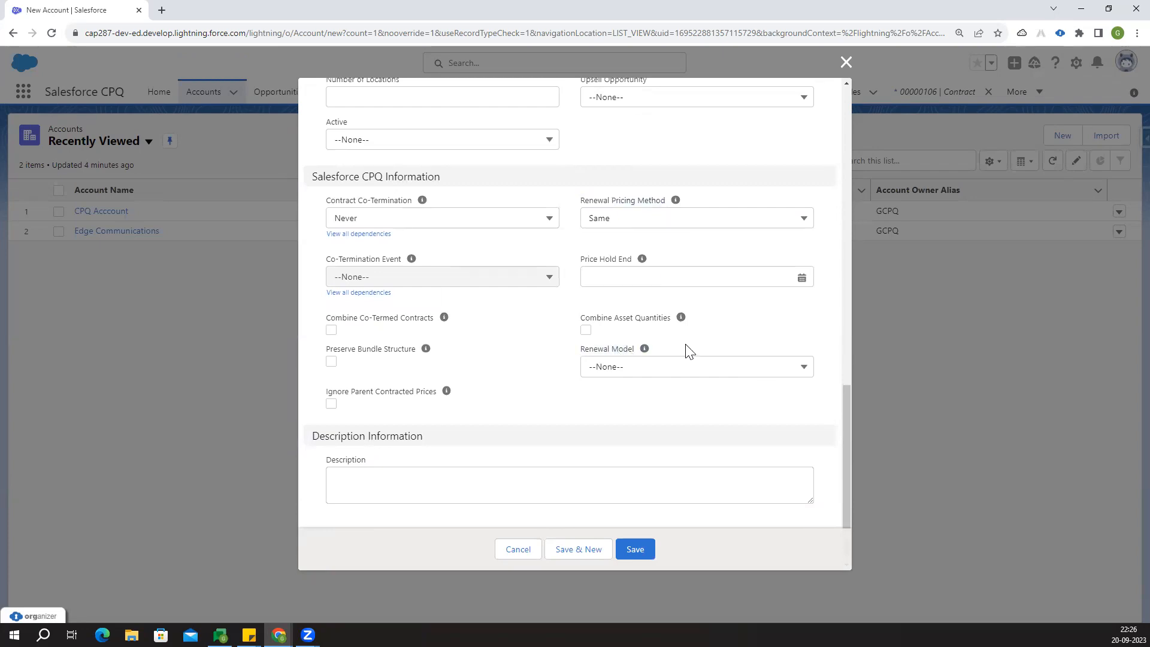
pyautogui.click(689, 376)
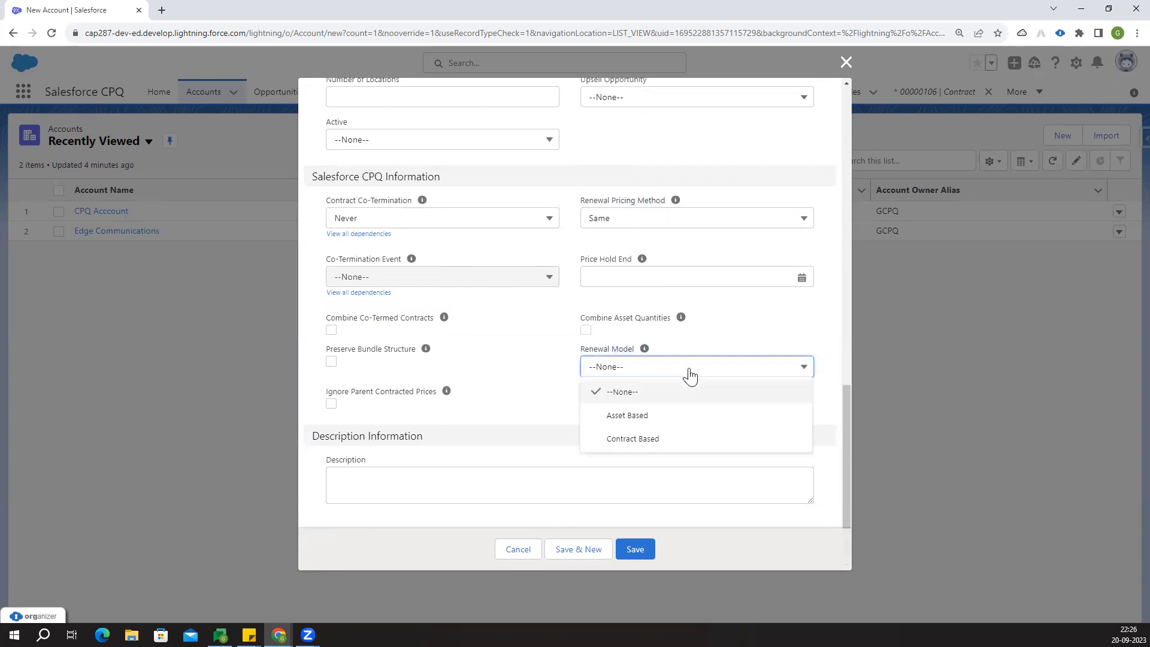
pyautogui.click(677, 415)
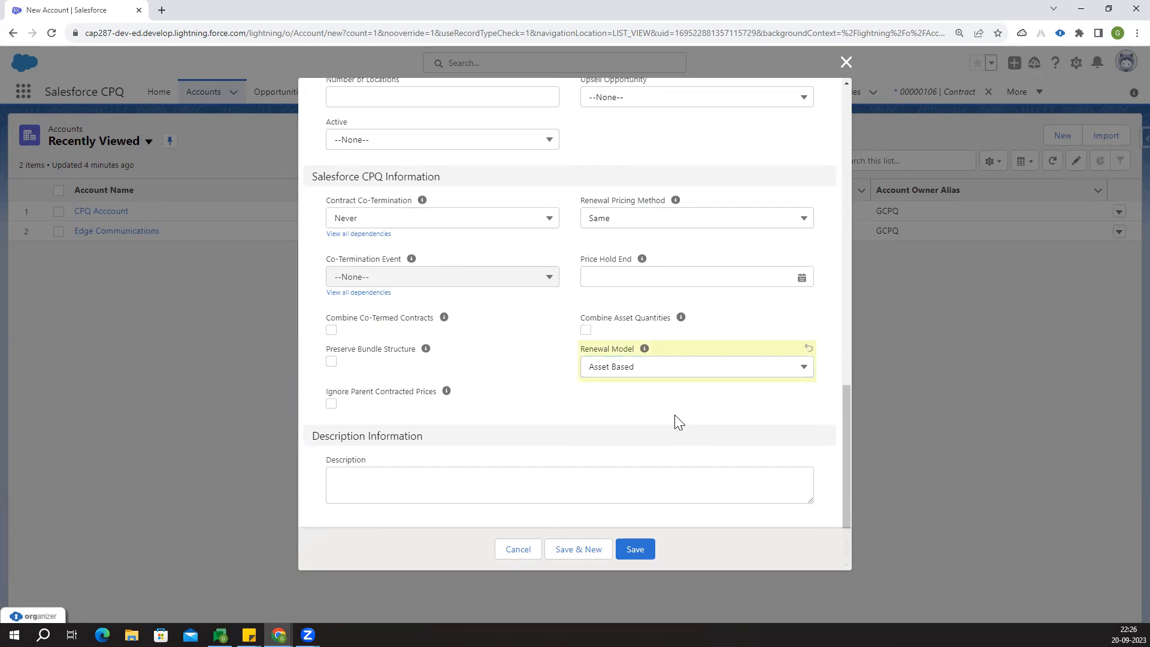
pyautogui.click(658, 368)
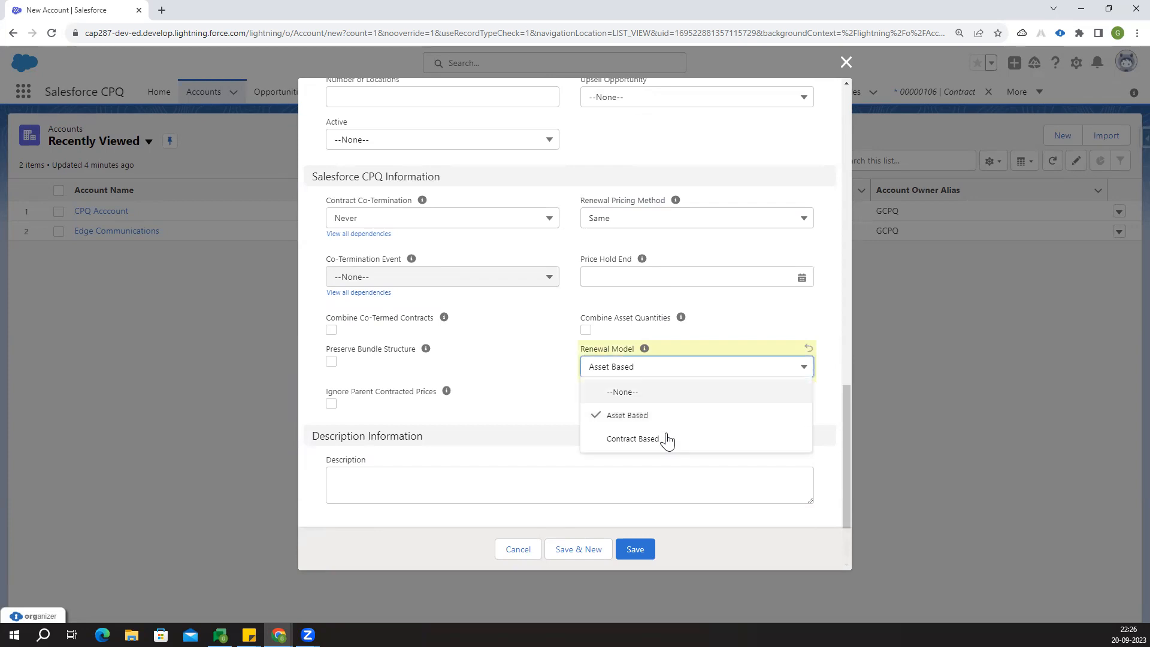
pyautogui.click(664, 437)
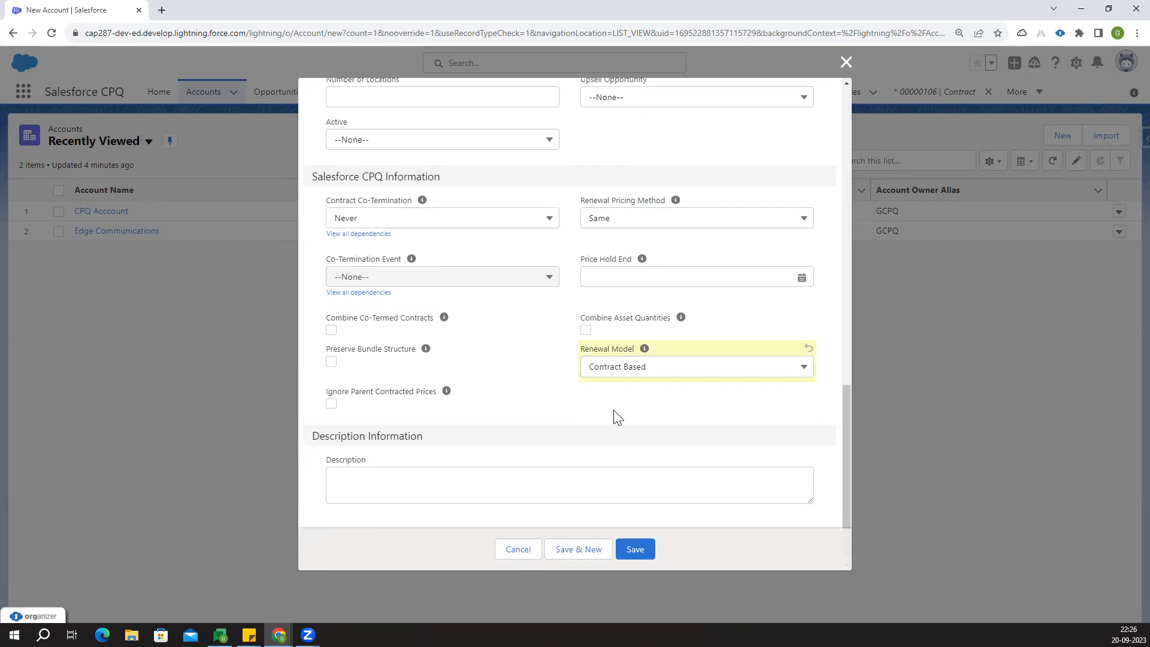
# Try List as the Renewal Pricing Method and set it back to Same.
pyautogui.scroll(2, 599, 419)
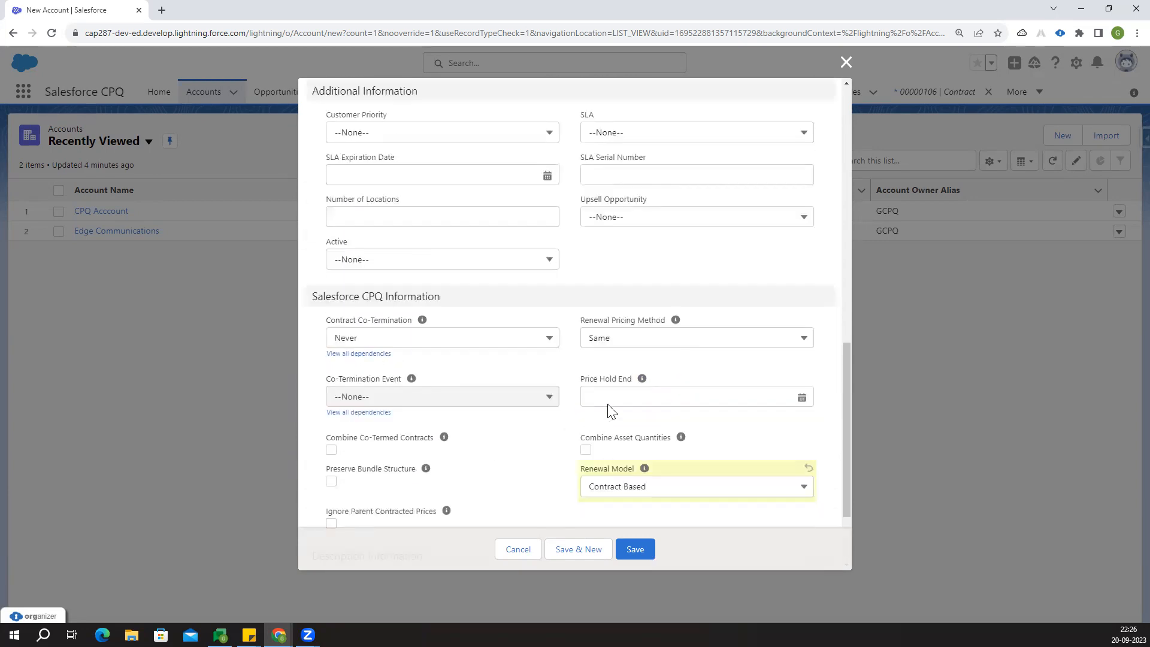
pyautogui.click(620, 340)
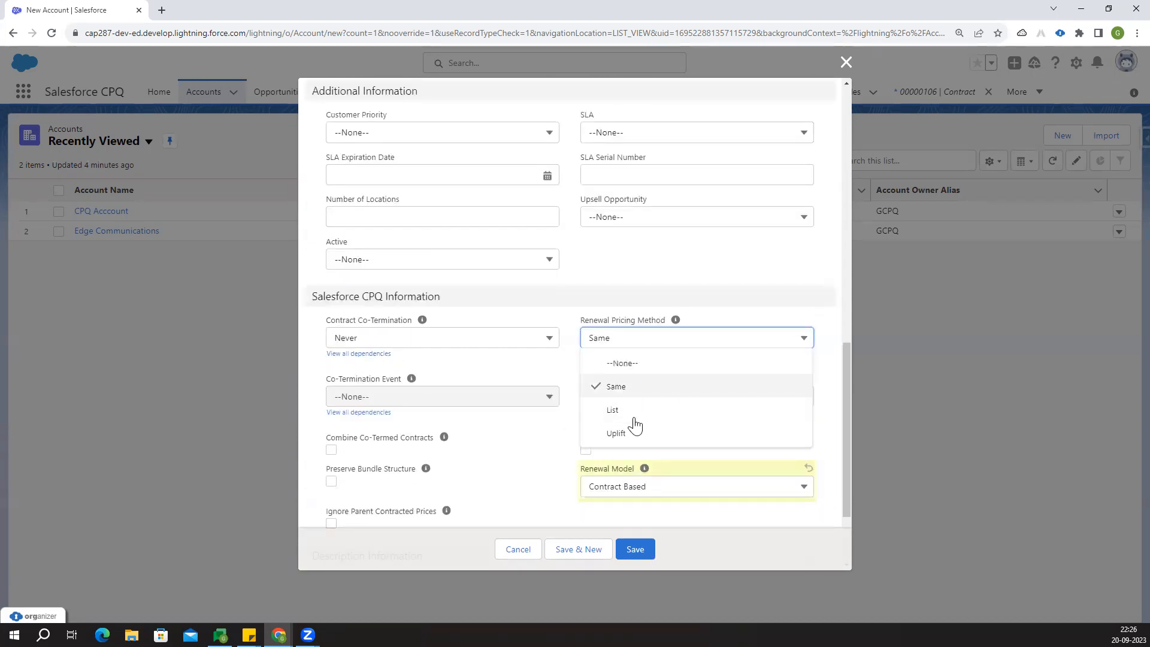
pyautogui.click(635, 418)
pyautogui.click(619, 348)
pyautogui.click(655, 386)
pyautogui.click(574, 360)
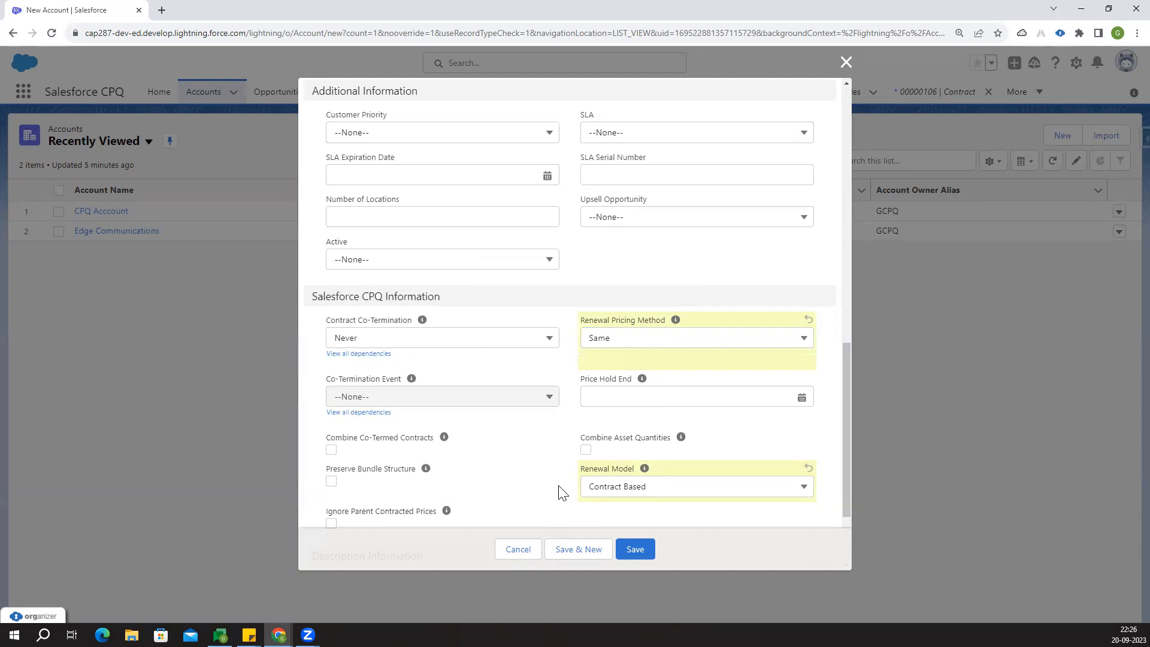
# Save the new account and open its related records.
pyautogui.scroll(10, 533, 410)
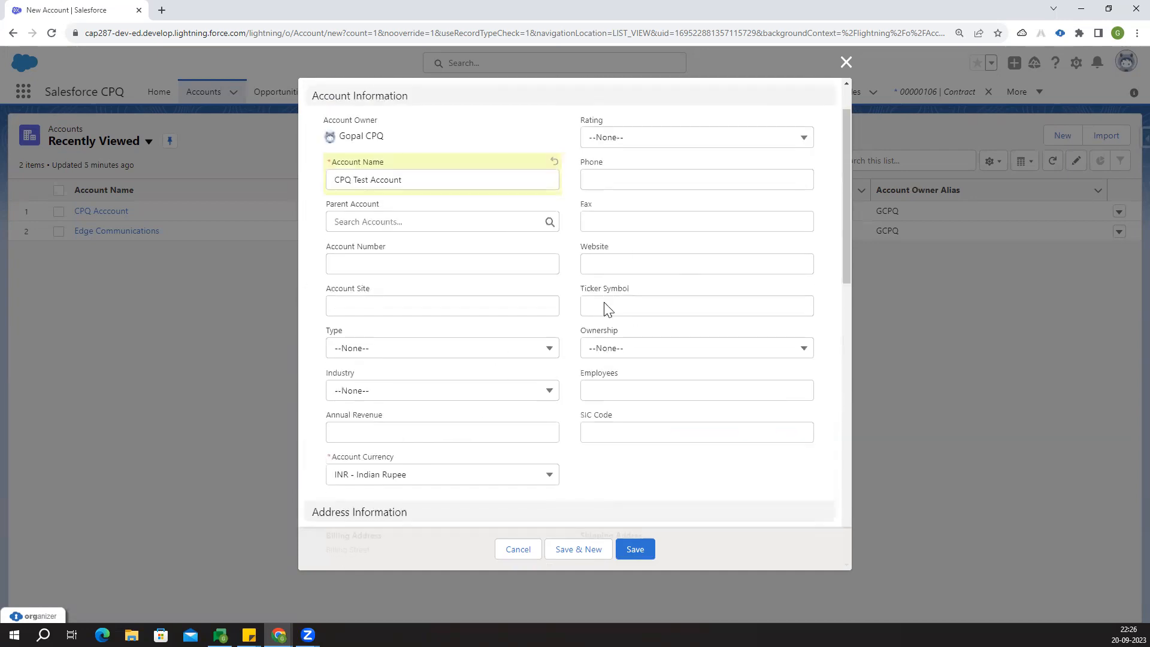
pyautogui.click(634, 548)
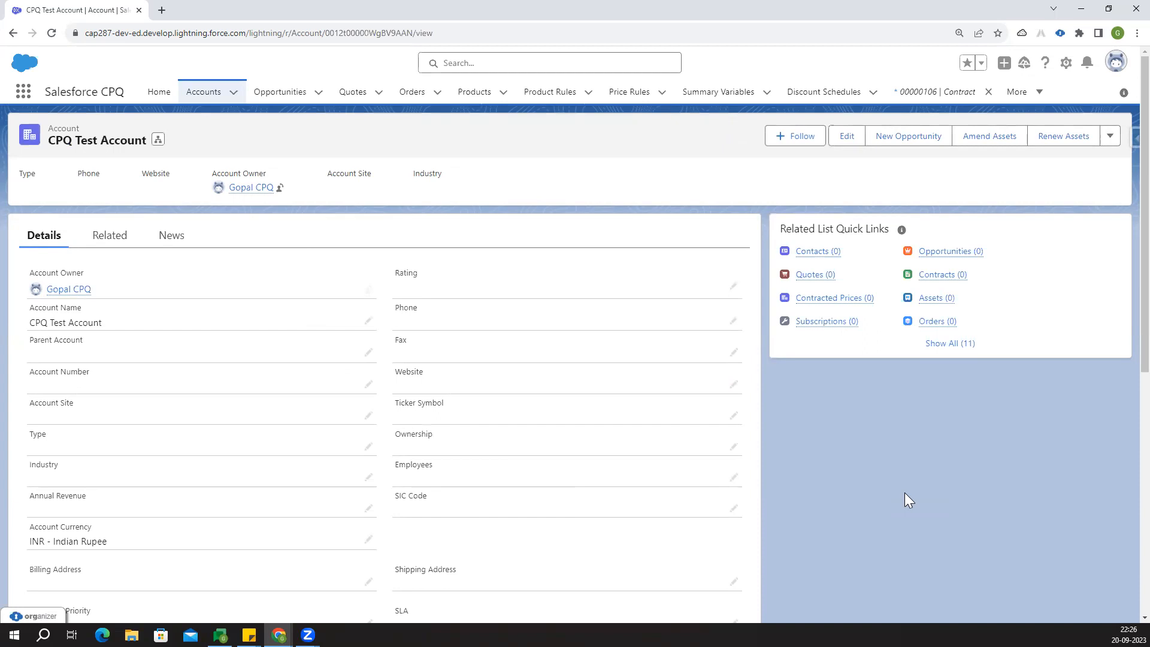
pyautogui.click(108, 235)
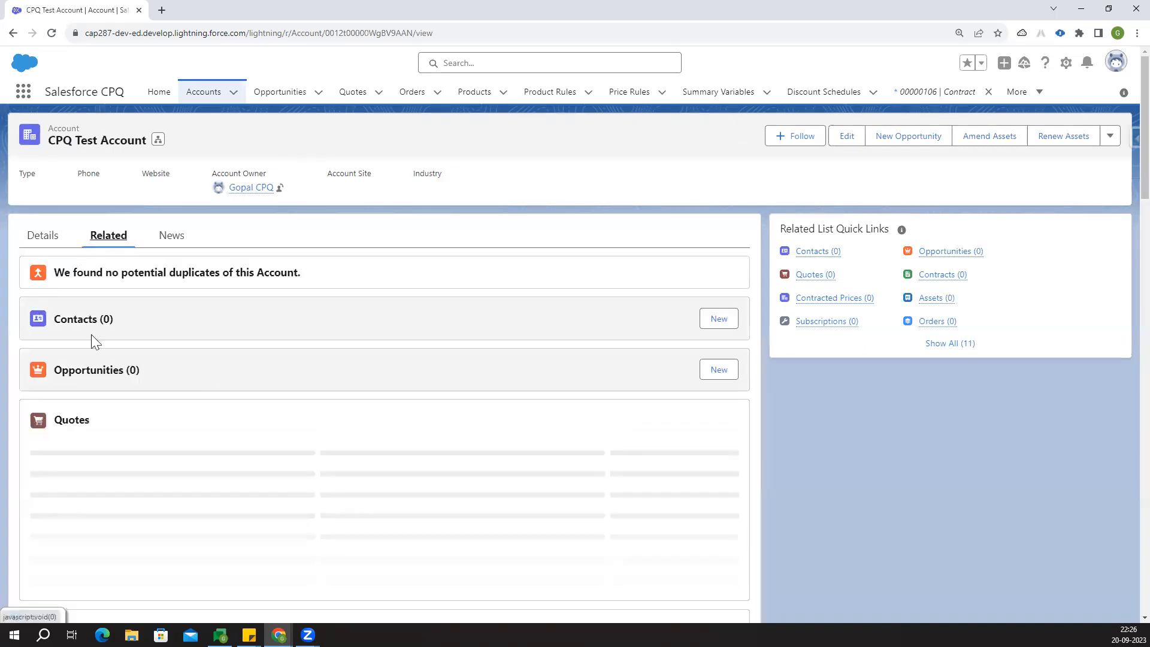
# Add a contact to the account with the salutation Mr. and the contact's first and last name, and save it.
pyautogui.click(720, 320)
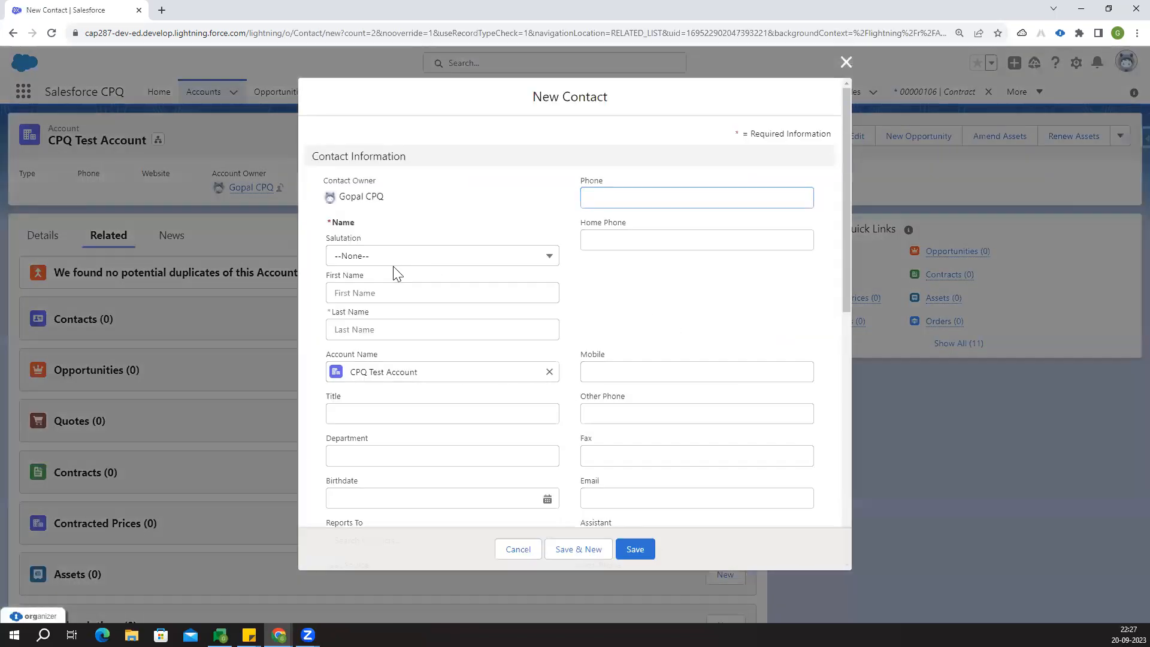
pyautogui.click(383, 264)
pyautogui.click(366, 302)
pyautogui.click(365, 296)
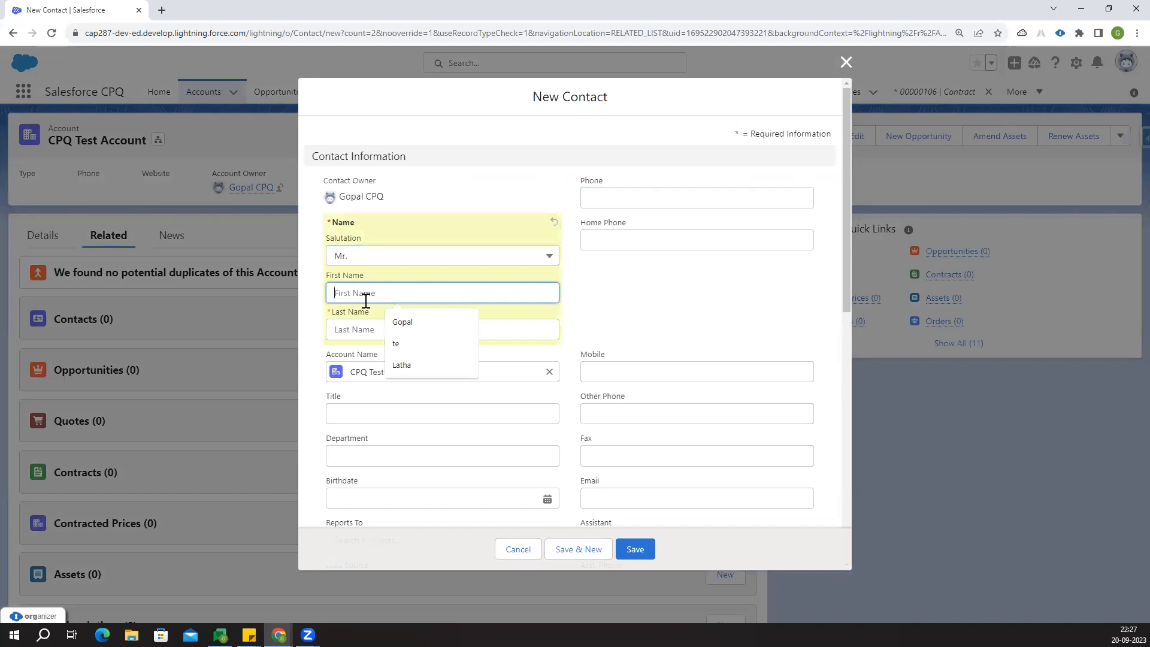
pyautogui.write('Gopal test')
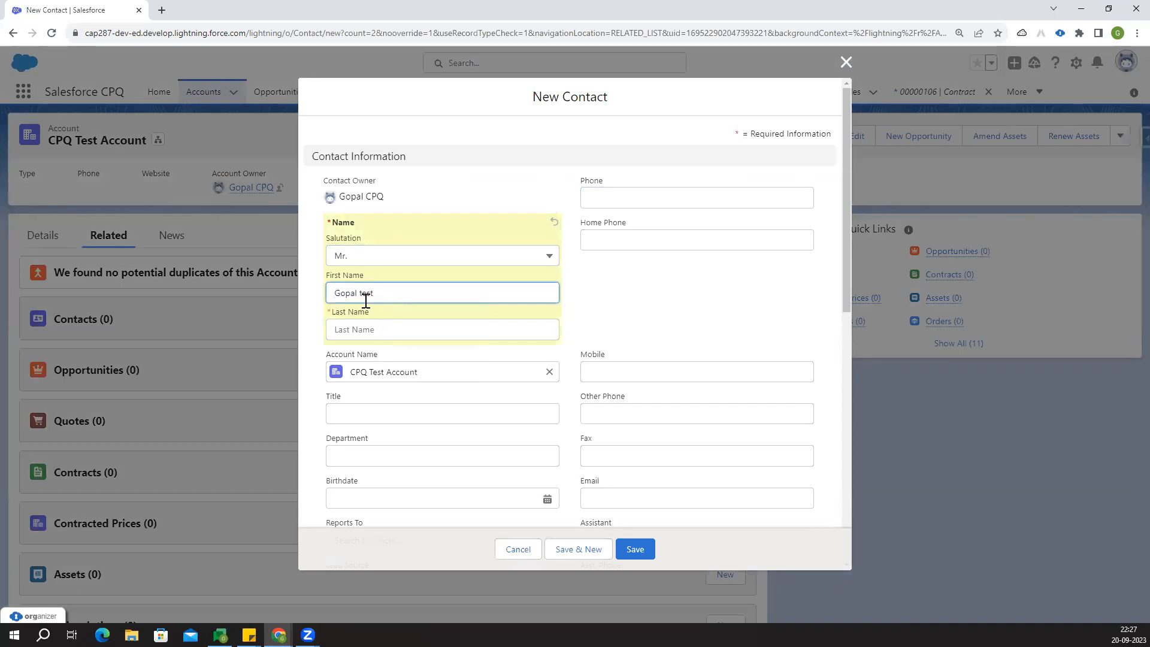
pyautogui.click(355, 323)
pyautogui.write('Contact')
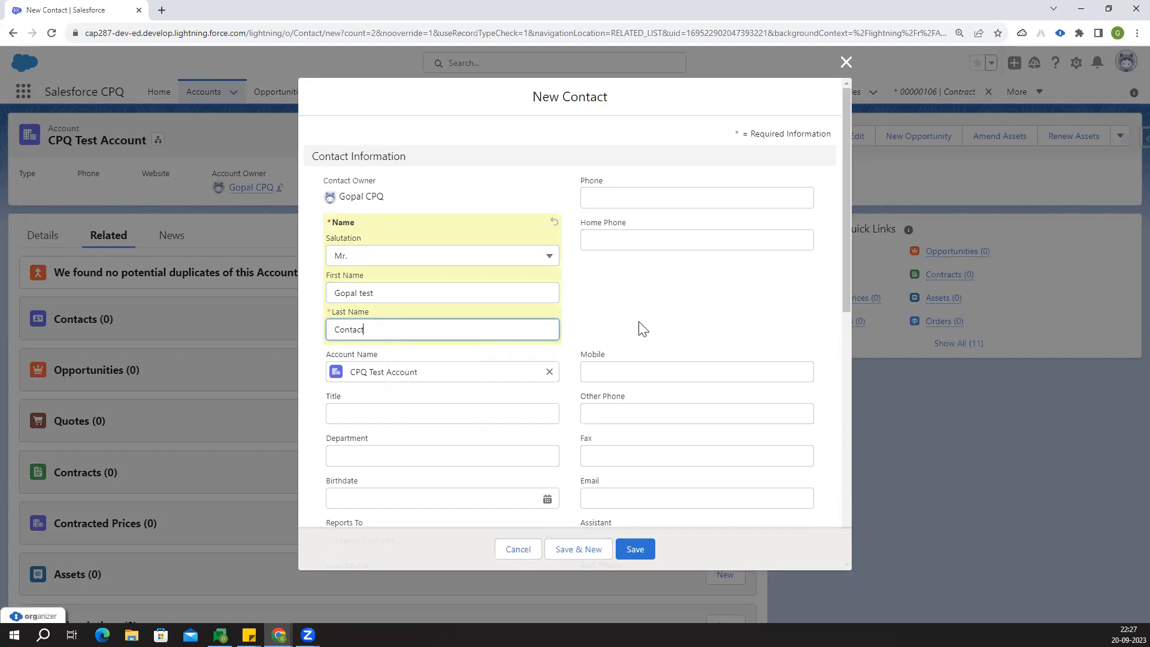
pyautogui.scroll(-10, 623, 325)
pyautogui.scroll(10, 514, 359)
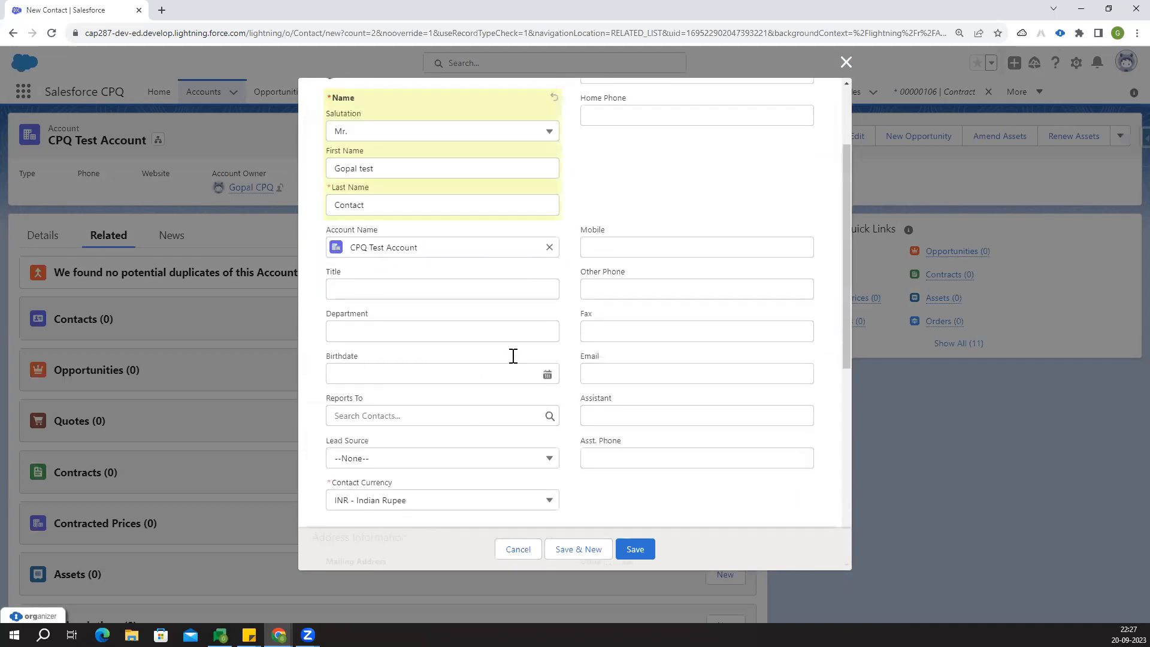
pyautogui.click(642, 550)
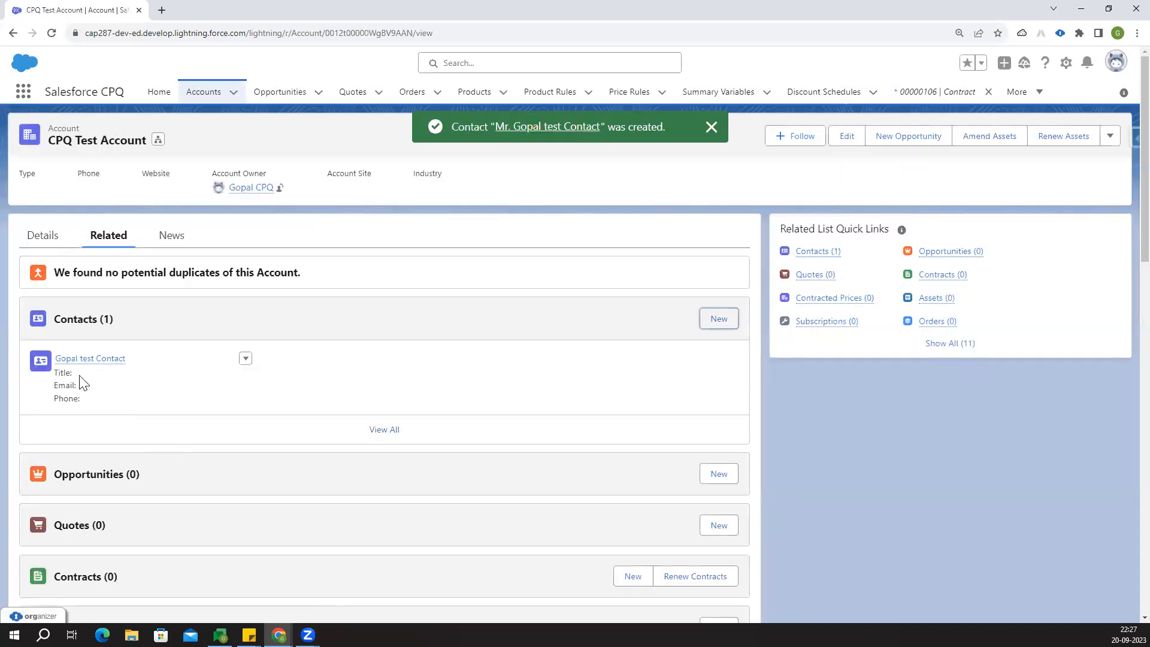
# Open the new contact's record and start an opportunity marked Private and named "test opp".
pyautogui.click(86, 364)
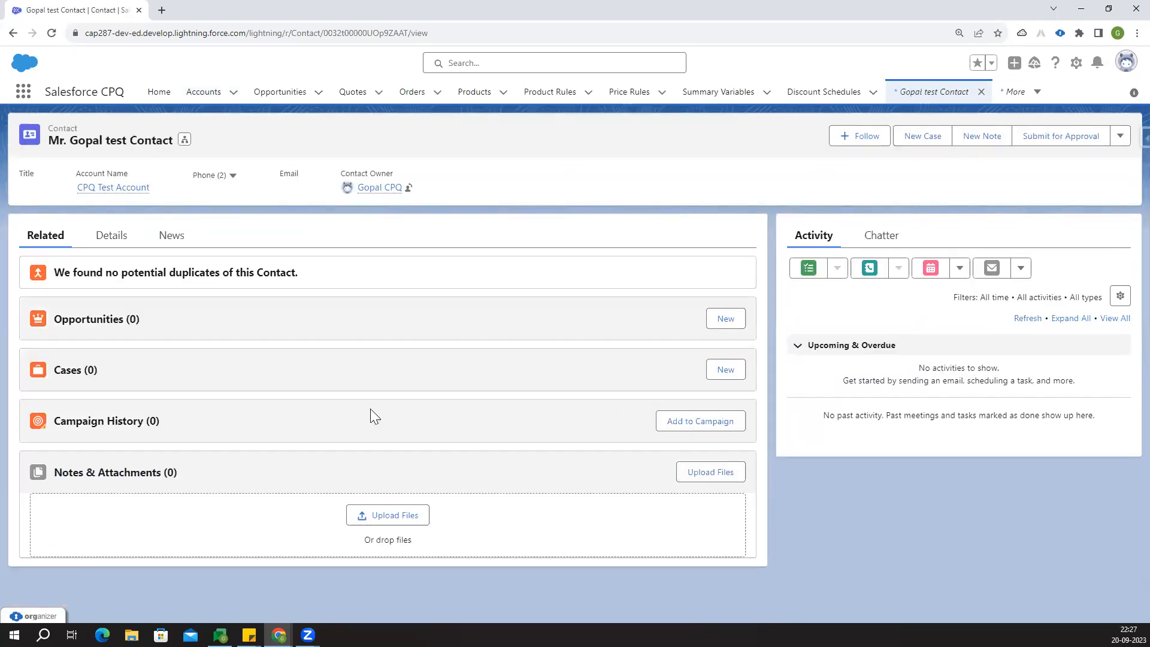
pyautogui.click(723, 319)
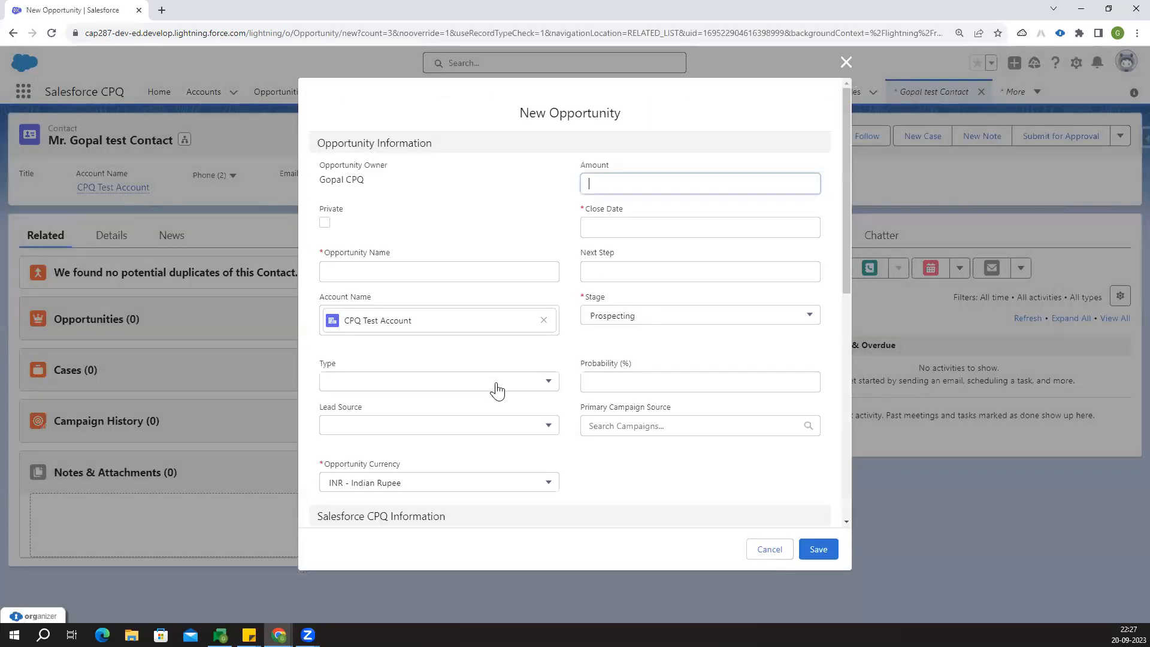
pyautogui.click(325, 223)
pyautogui.click(353, 272)
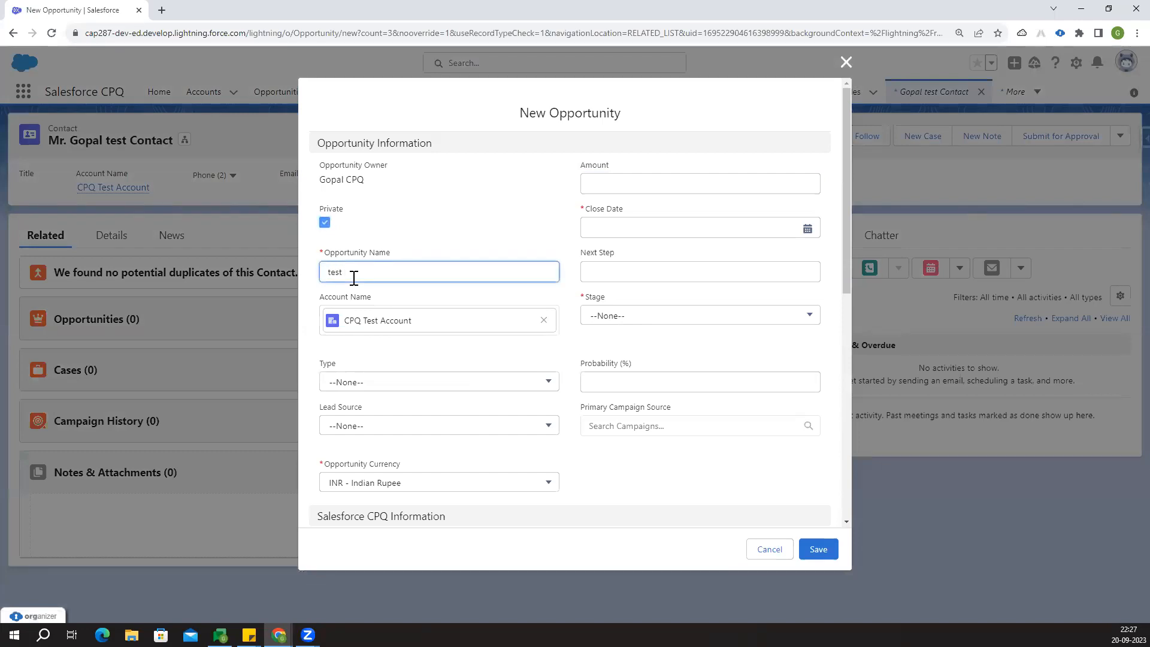
pyautogui.write('test opp')
# Set the opportunity's Close Date to 25/09/2024.
pyautogui.click(805, 228)
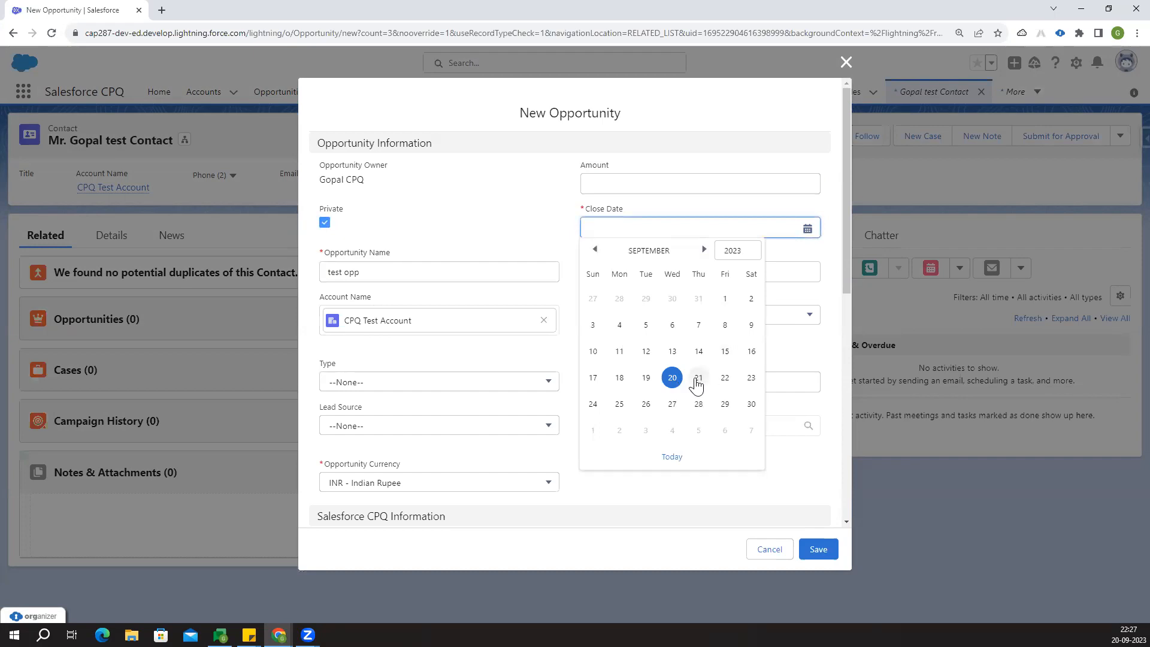
pyautogui.click(741, 252)
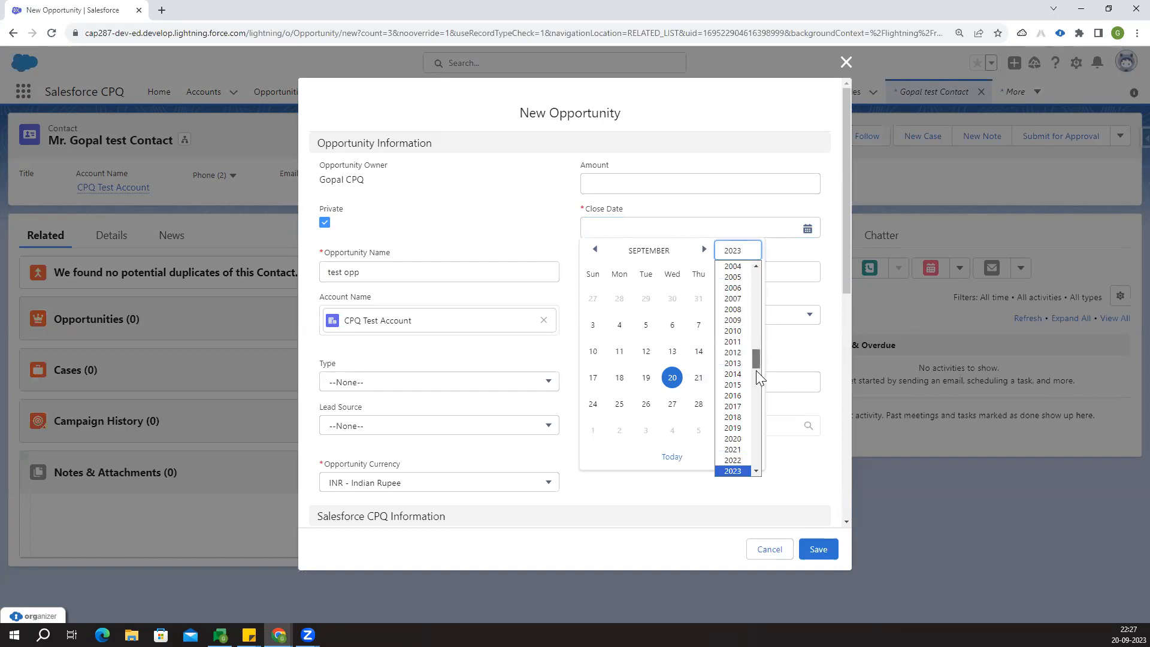
pyautogui.scroll(-5, 756, 370)
pyautogui.click(735, 363)
pyautogui.click(671, 378)
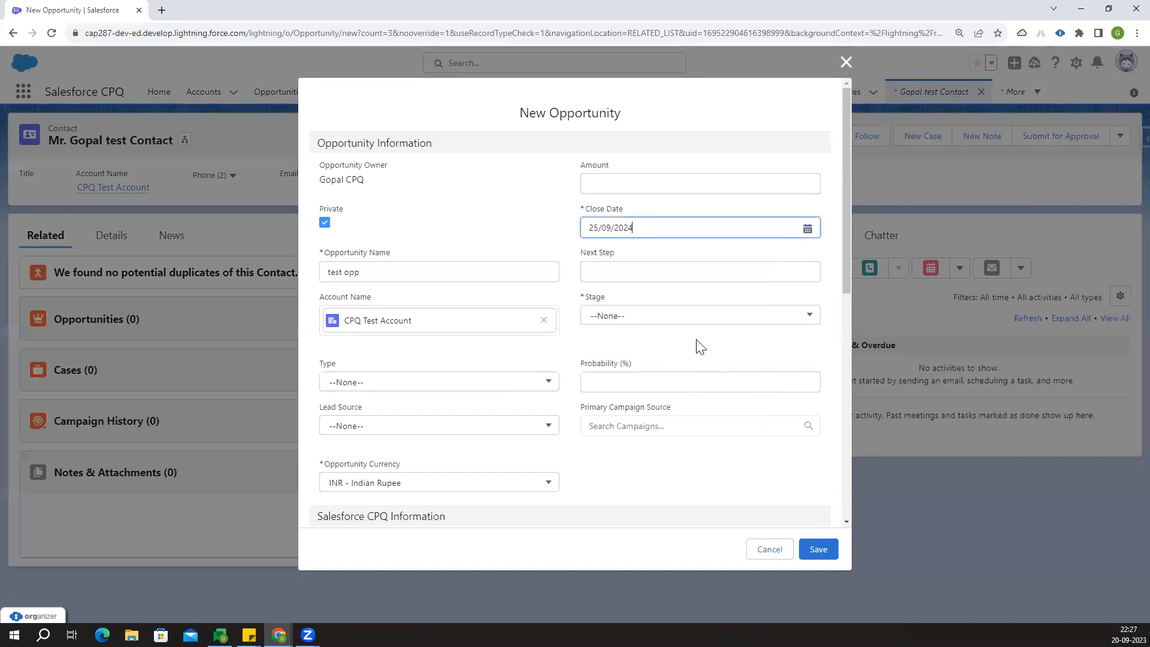
# Set the opportunity's Stage to Prospecting and save the new opportunity.
pyautogui.click(623, 321)
pyautogui.click(636, 363)
pyautogui.scroll(-4, 473, 299)
pyautogui.scroll(-4, 473, 299)
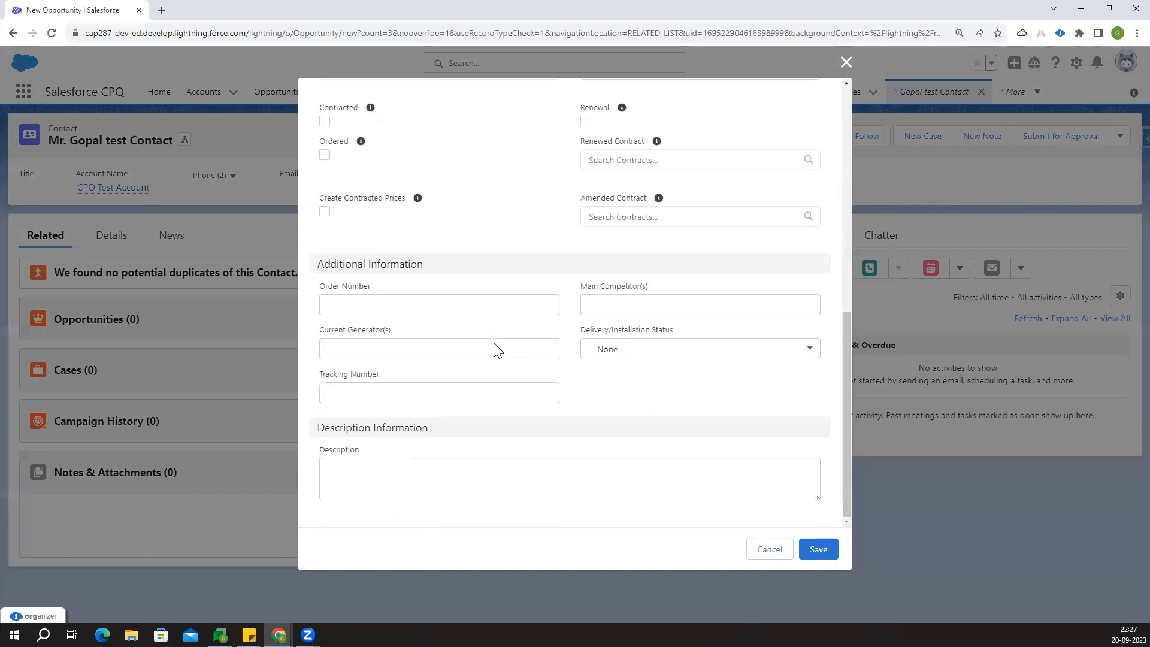
pyautogui.scroll(8, 511, 370)
pyautogui.scroll(-4, 524, 400)
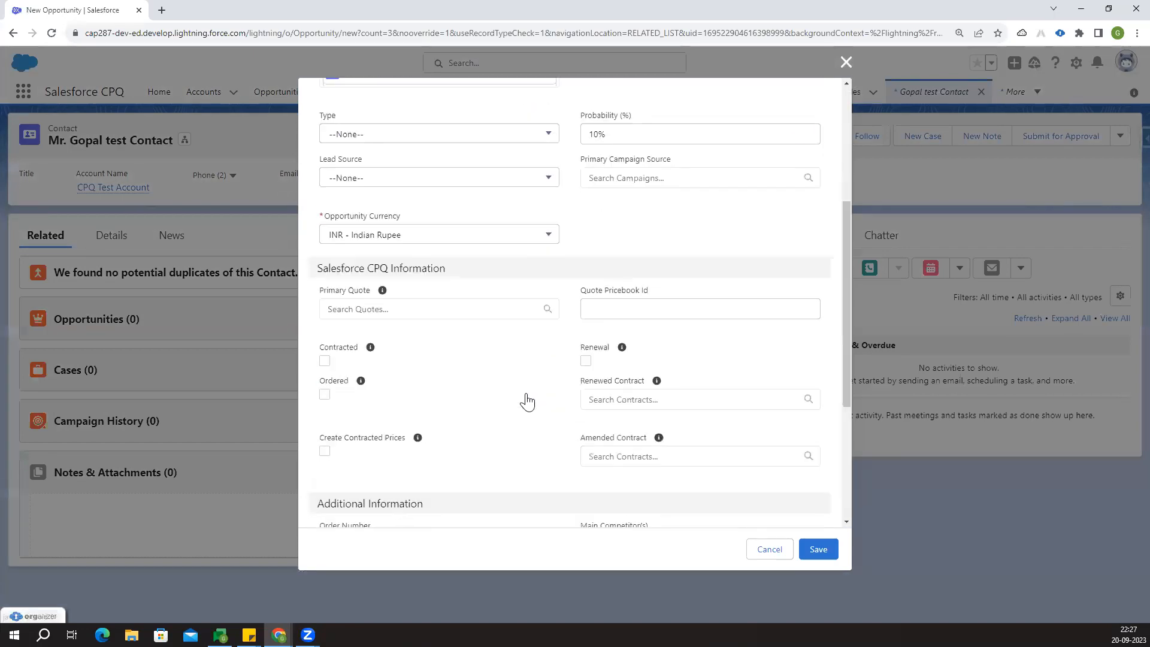
pyautogui.scroll(5, 535, 407)
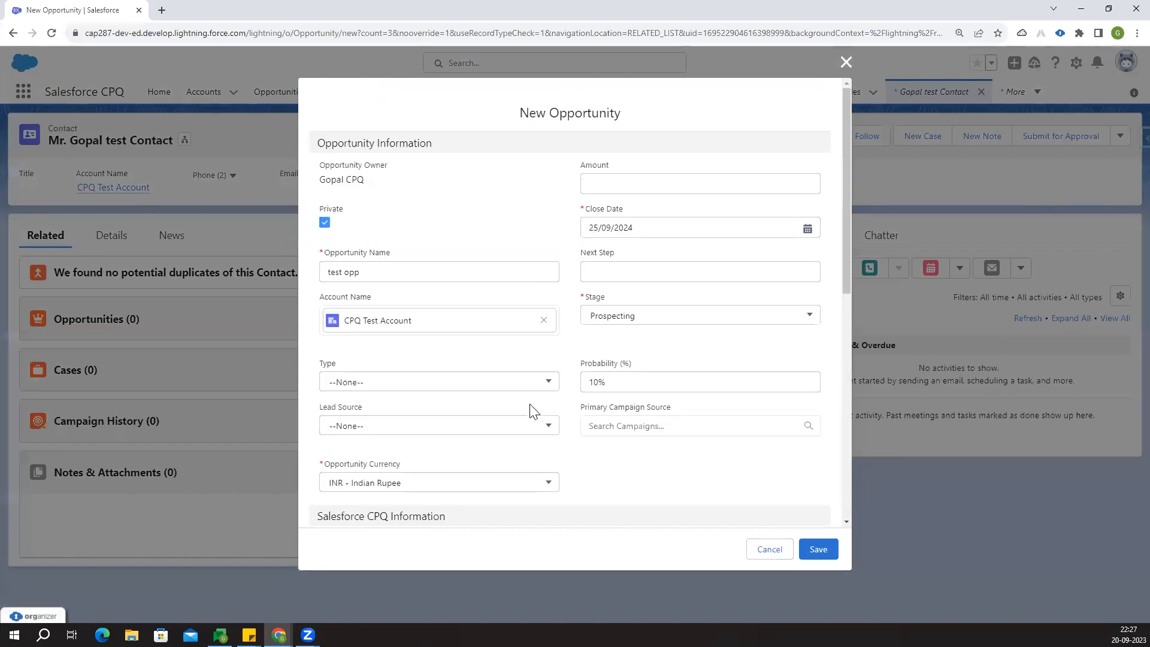
pyautogui.click(828, 547)
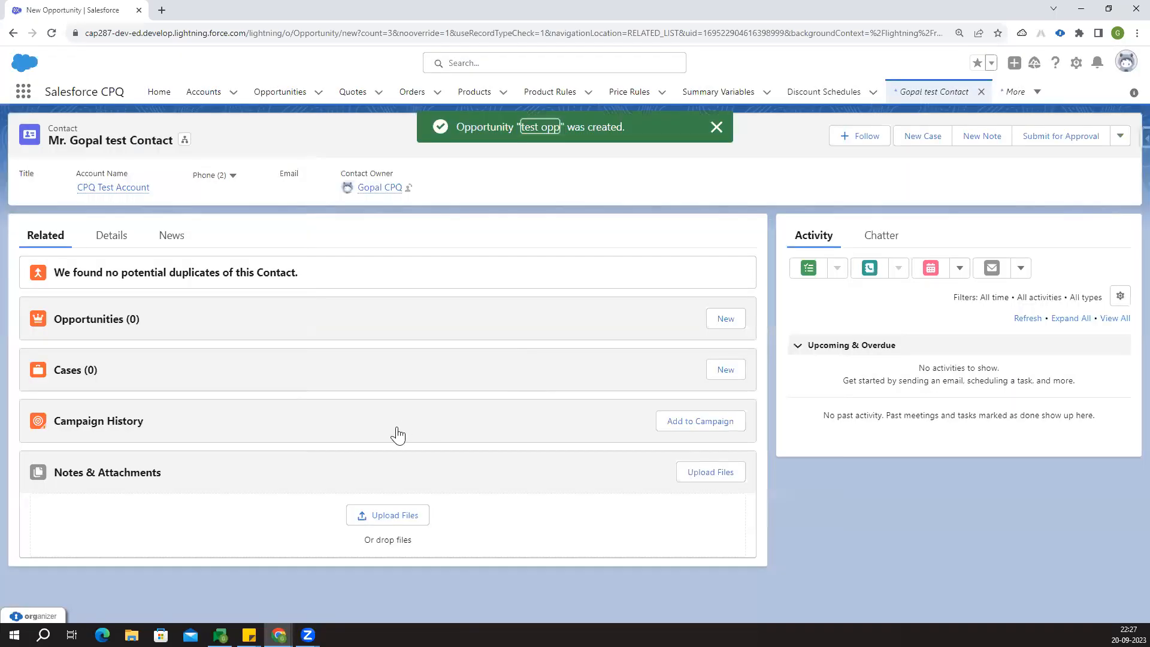
# Open the "test opp" opportunity and start a new quote from its related Quotes list.
pyautogui.click(47, 358)
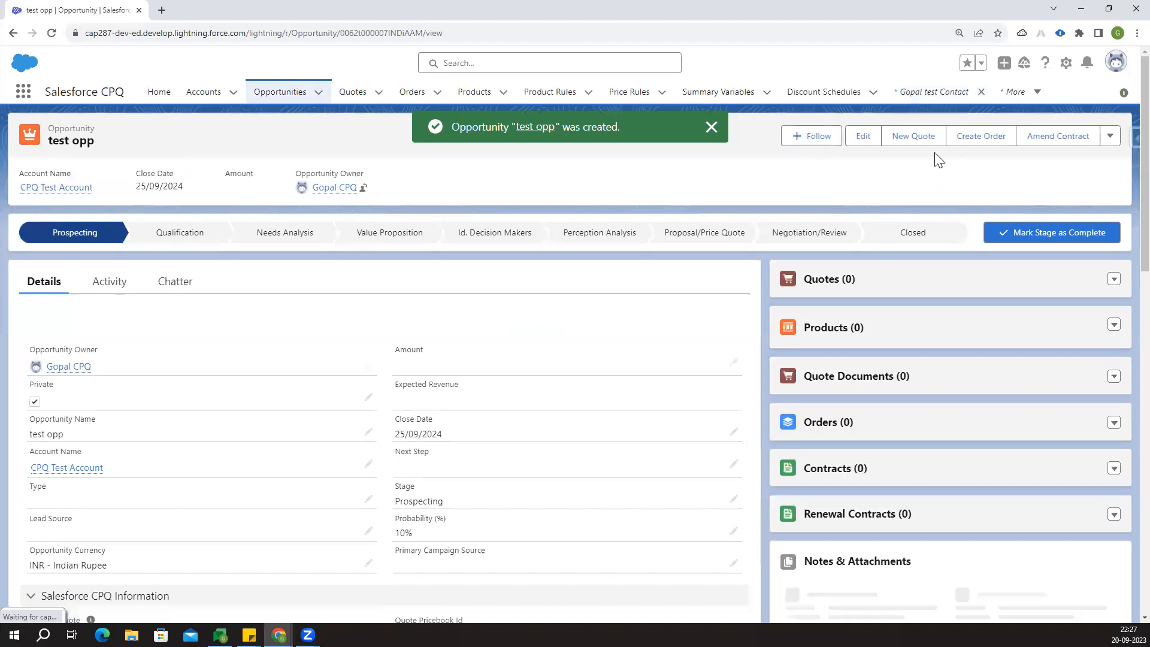
pyautogui.click(916, 139)
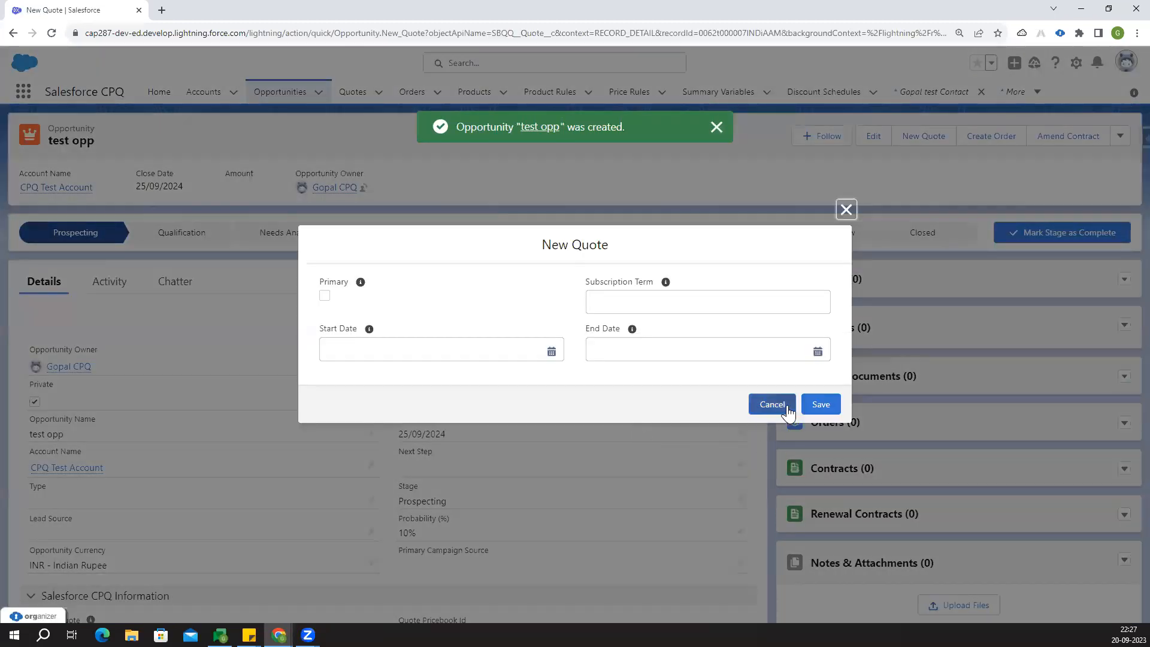
pyautogui.click(788, 413)
pyautogui.click(1114, 282)
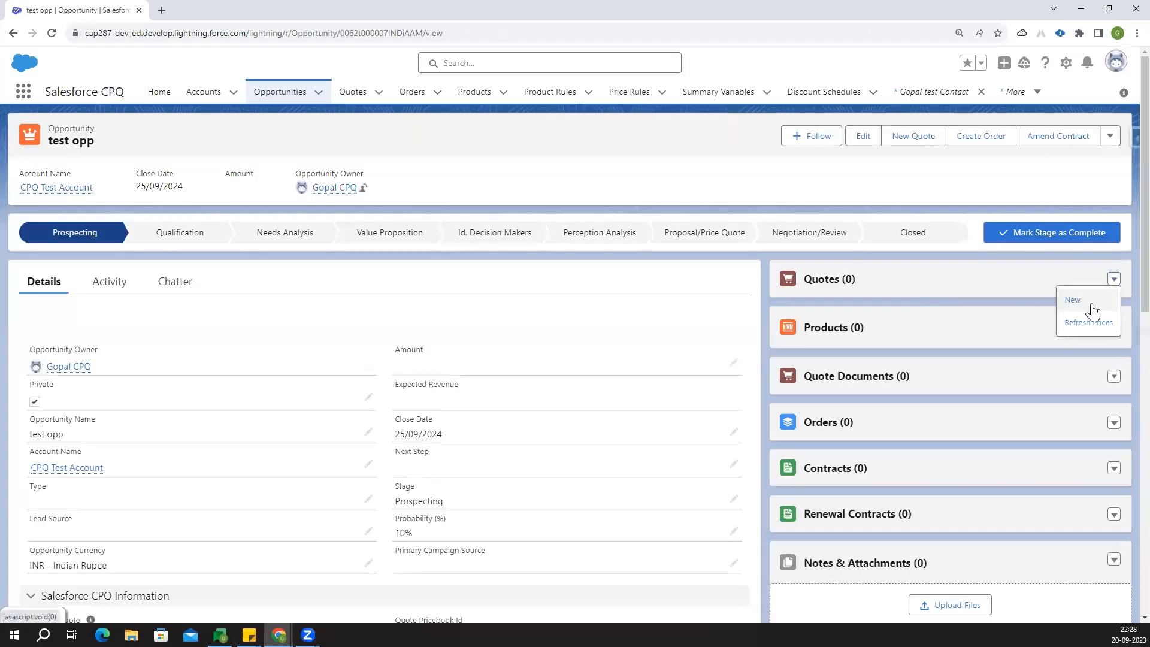
pyautogui.click(1091, 303)
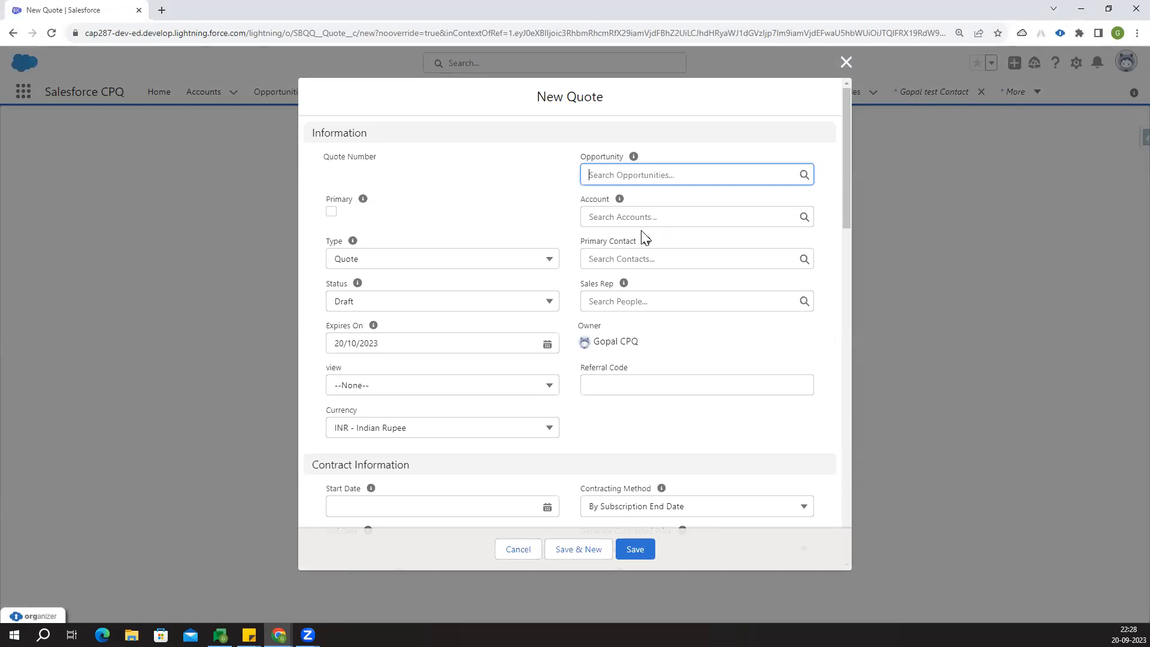
# Link the quote to opportunity "test opp" and account "CPQ Test Account", mark it Primary, and save it.
pyautogui.click(616, 175)
pyautogui.click(623, 226)
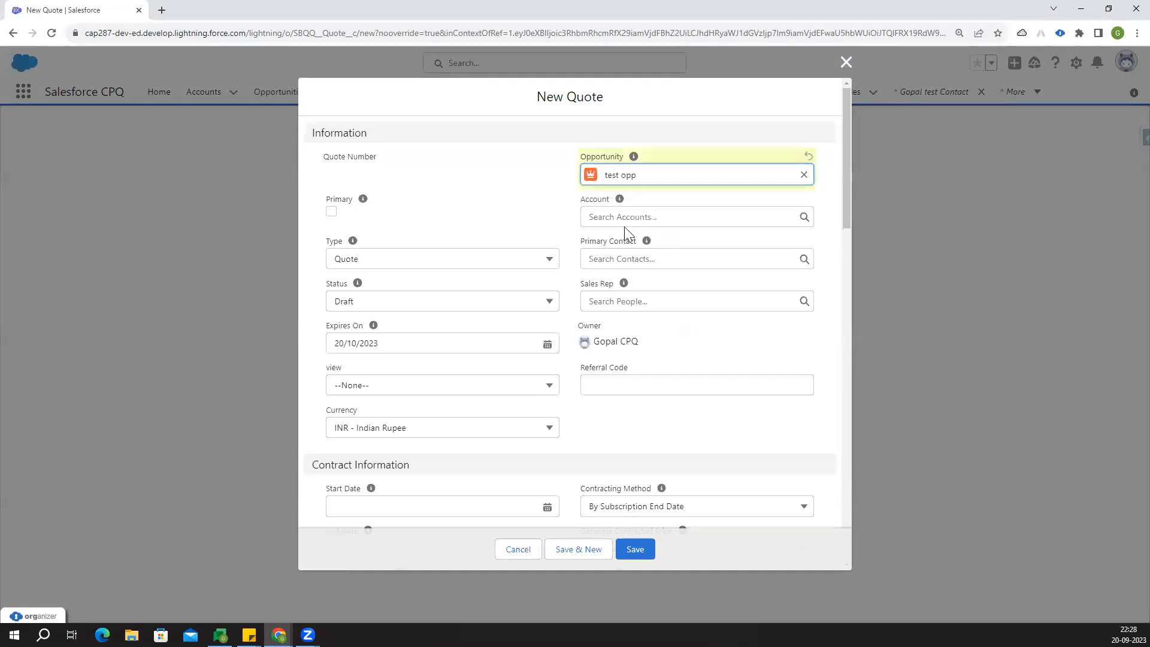
pyautogui.click(331, 212)
pyautogui.click(598, 218)
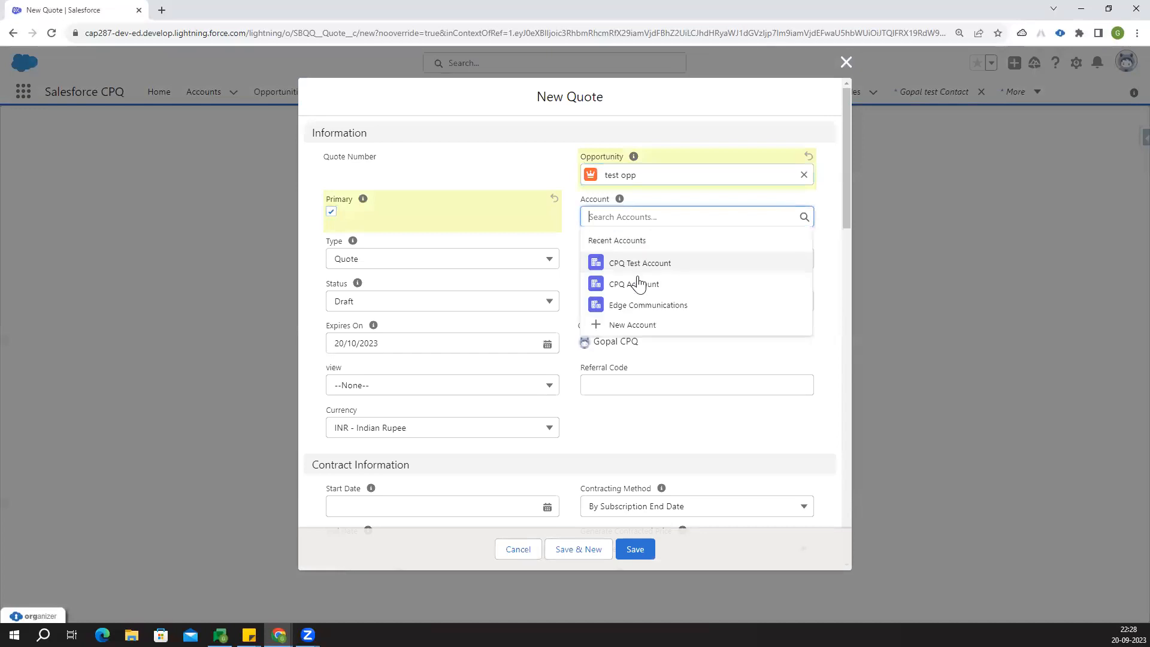
pyautogui.click(642, 263)
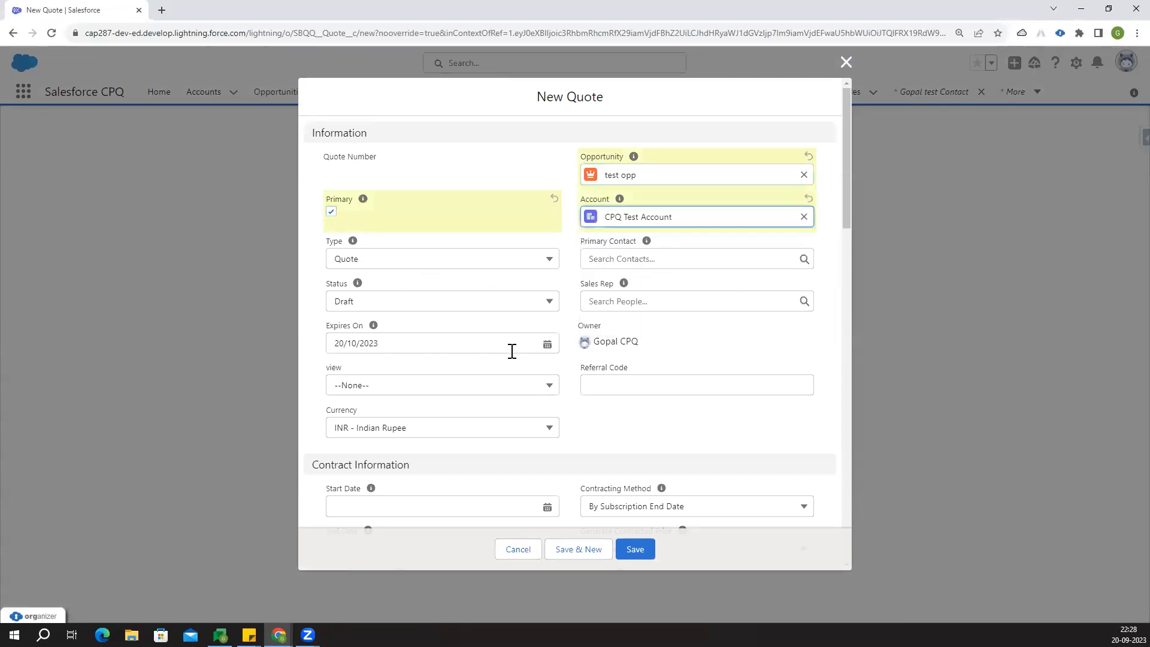
pyautogui.scroll(-6, 512, 351)
pyautogui.scroll(6, 513, 337)
pyautogui.click(633, 547)
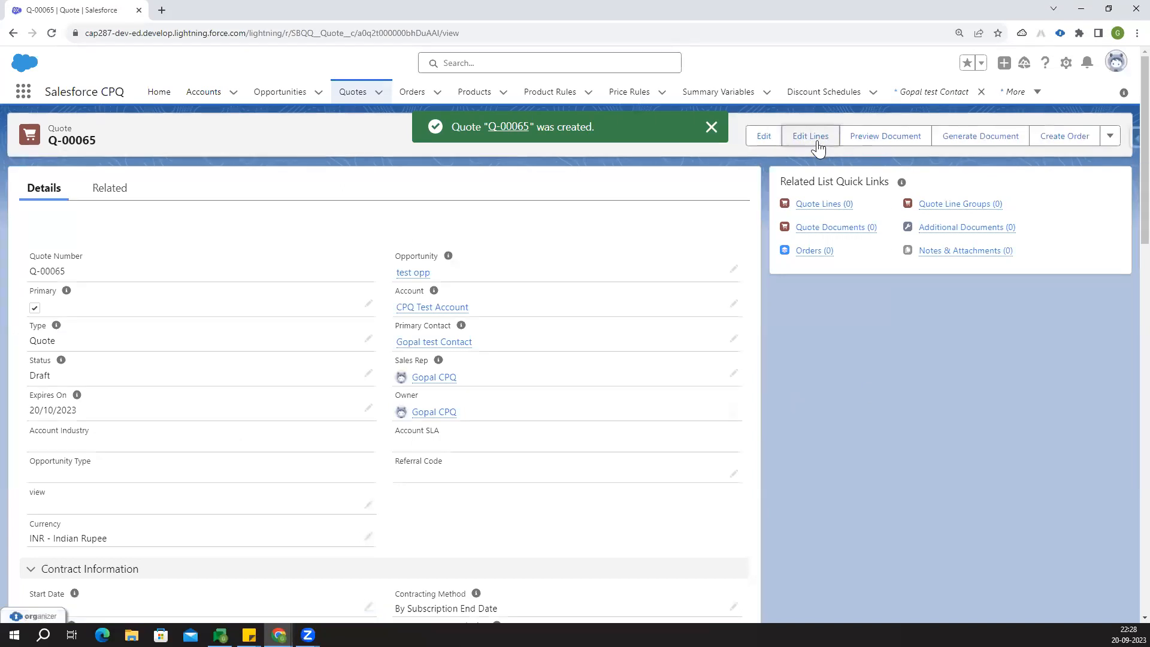
# Open the new quote for line editing and assign it the Standard Price Book.
pyautogui.click(811, 136)
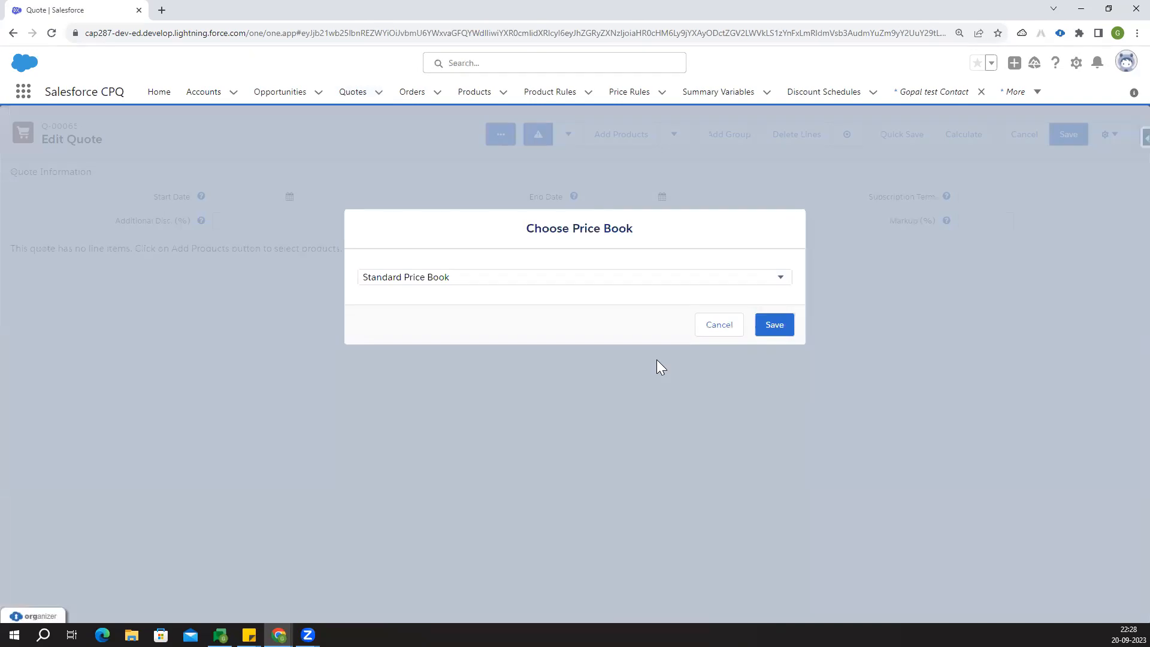
pyautogui.click(549, 282)
pyautogui.click(775, 328)
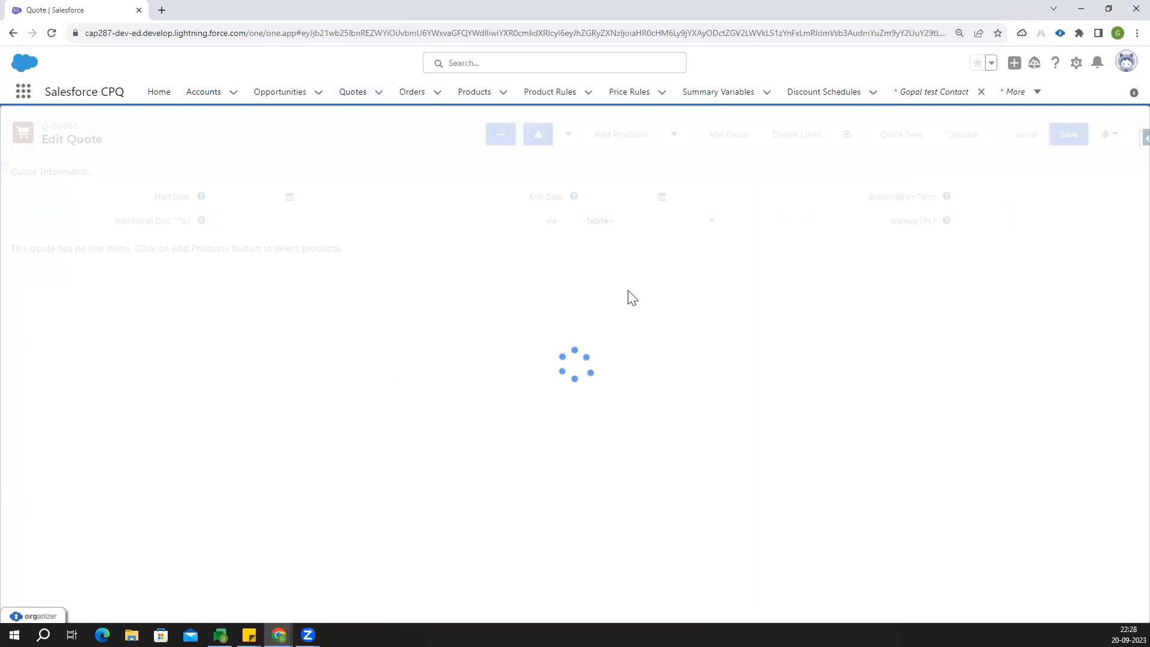
# Search the product catalogue for "sub" and add Subscription Product to the quote.
pyautogui.click(619, 135)
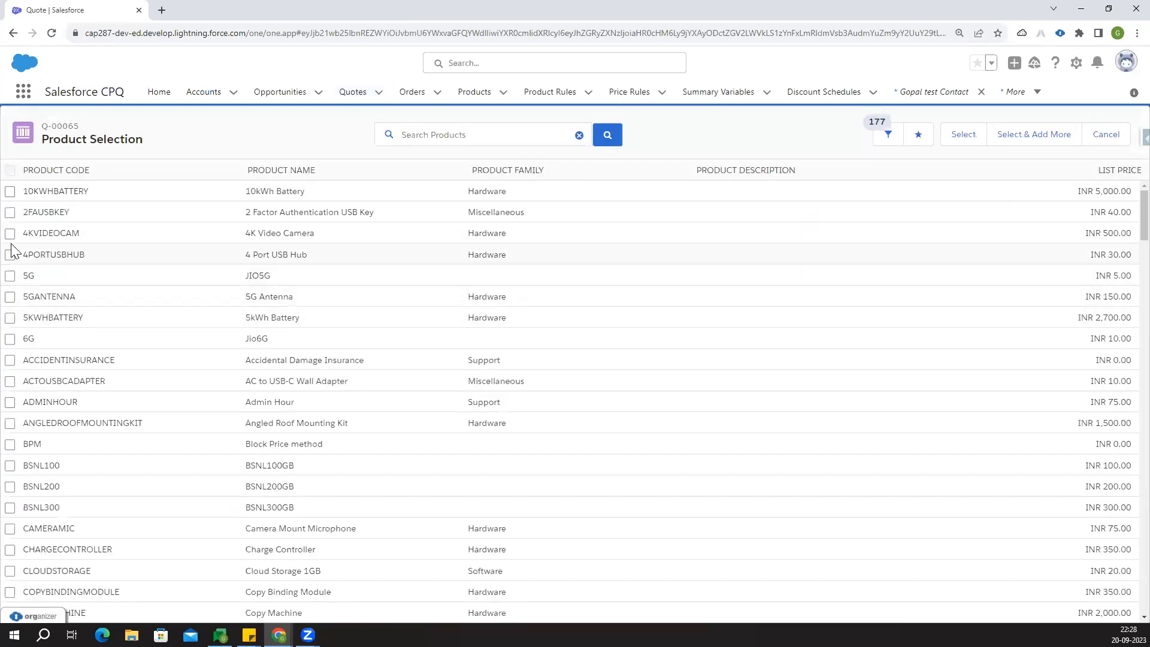
pyautogui.click(10, 276)
pyautogui.scroll(-2, 154, 442)
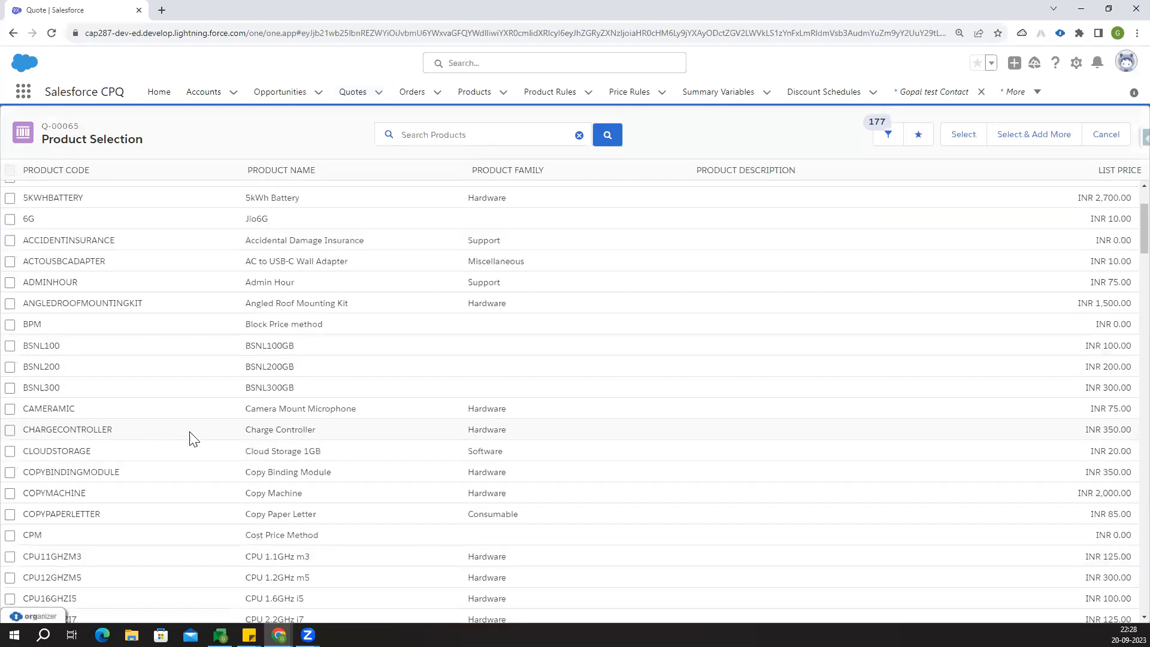
pyautogui.click(440, 133)
pyautogui.write('sub')
pyautogui.press('Return')
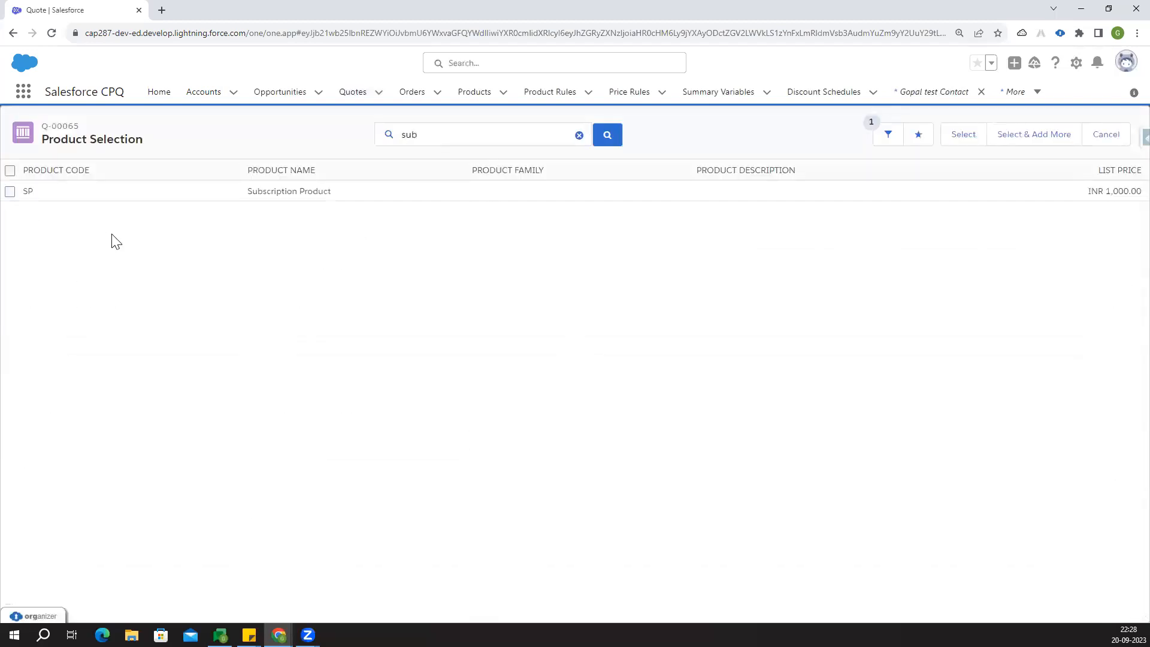
pyautogui.click(11, 192)
pyautogui.click(965, 135)
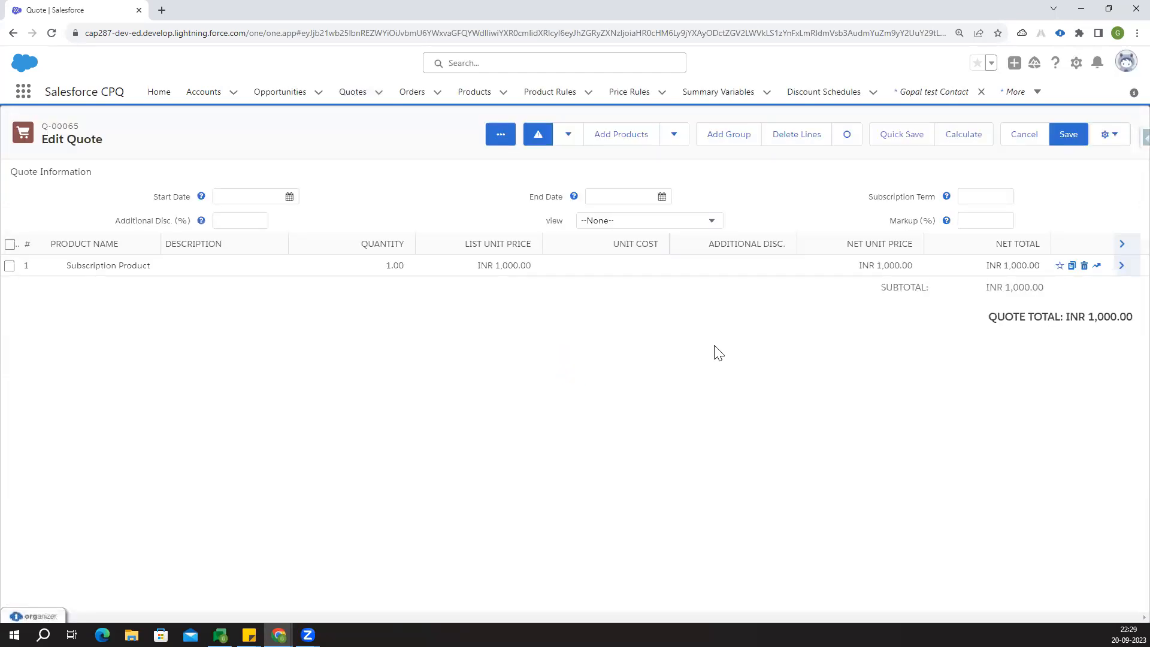
# Add the products 10kWh Battery and JIO5G to the quote.
pyautogui.click(609, 140)
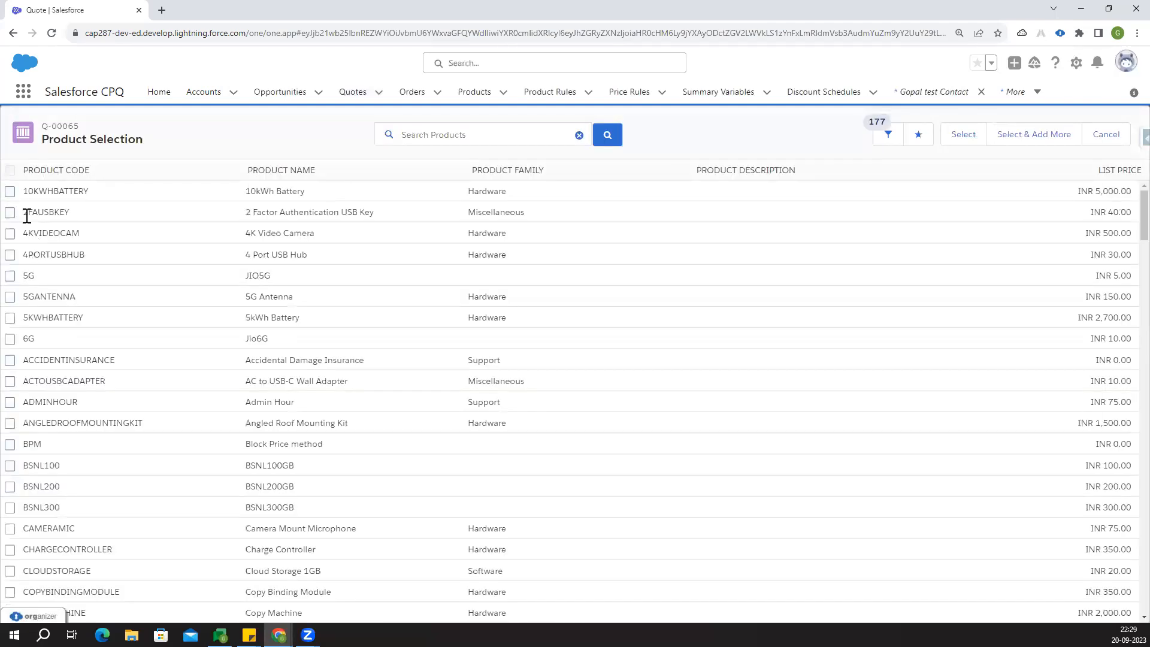
pyautogui.click(10, 191)
pyautogui.click(10, 276)
pyautogui.click(961, 137)
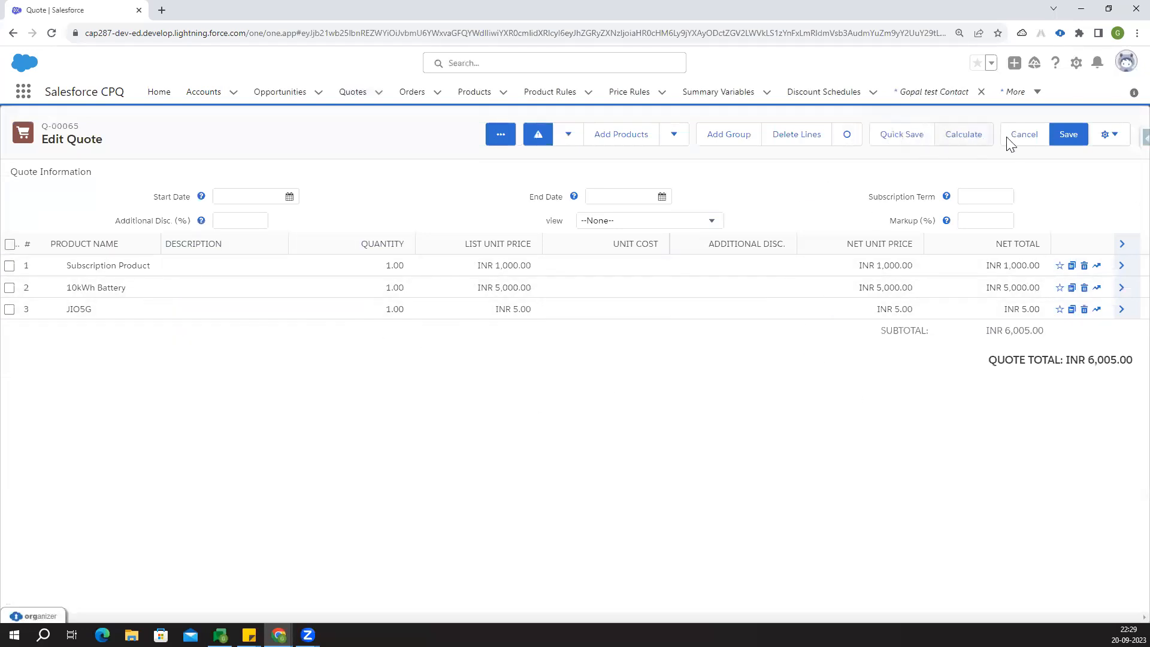
# Save the edited quote and check its Quote Lines list, returning to the quote record.
pyautogui.click(1068, 135)
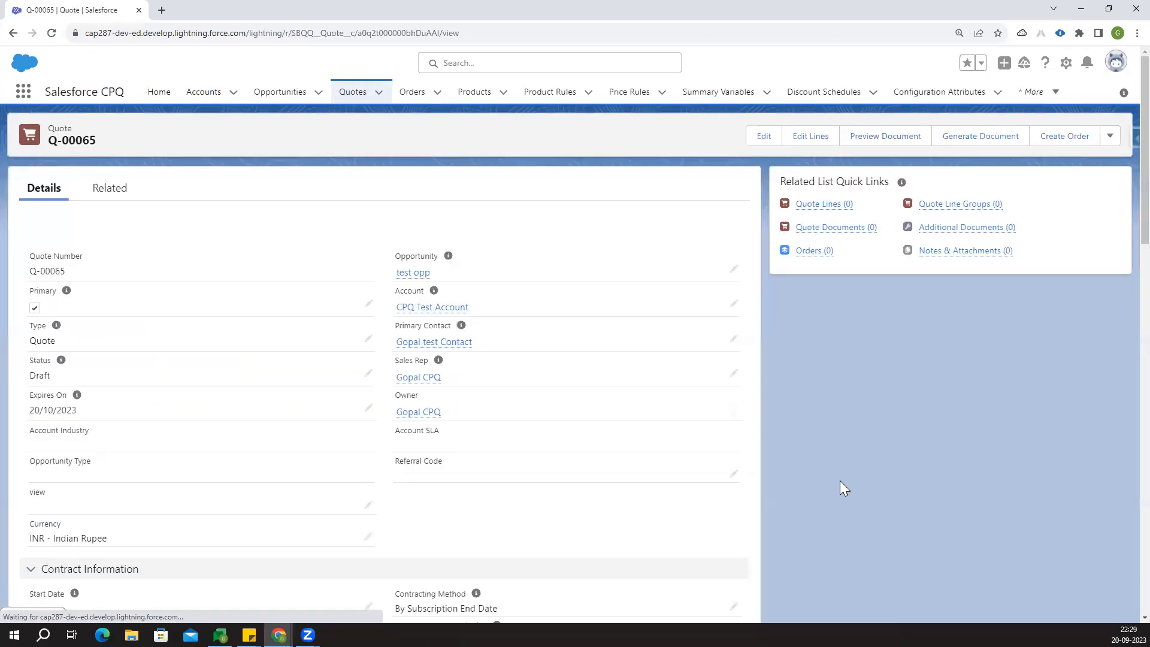
pyautogui.click(837, 204)
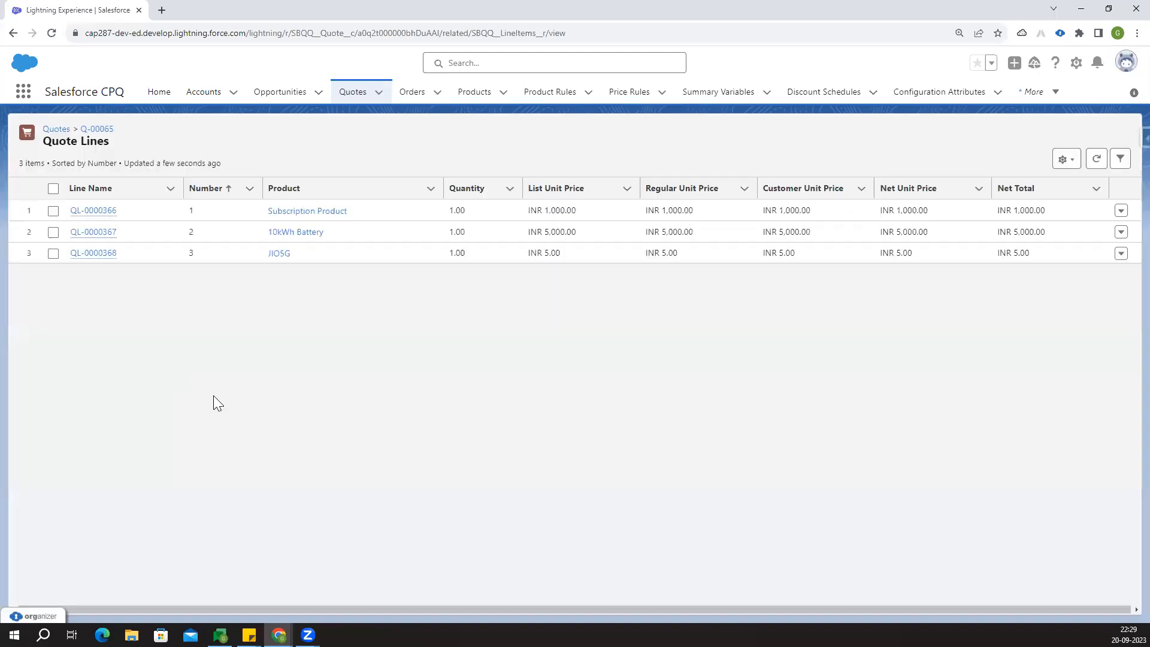
pyautogui.click(95, 131)
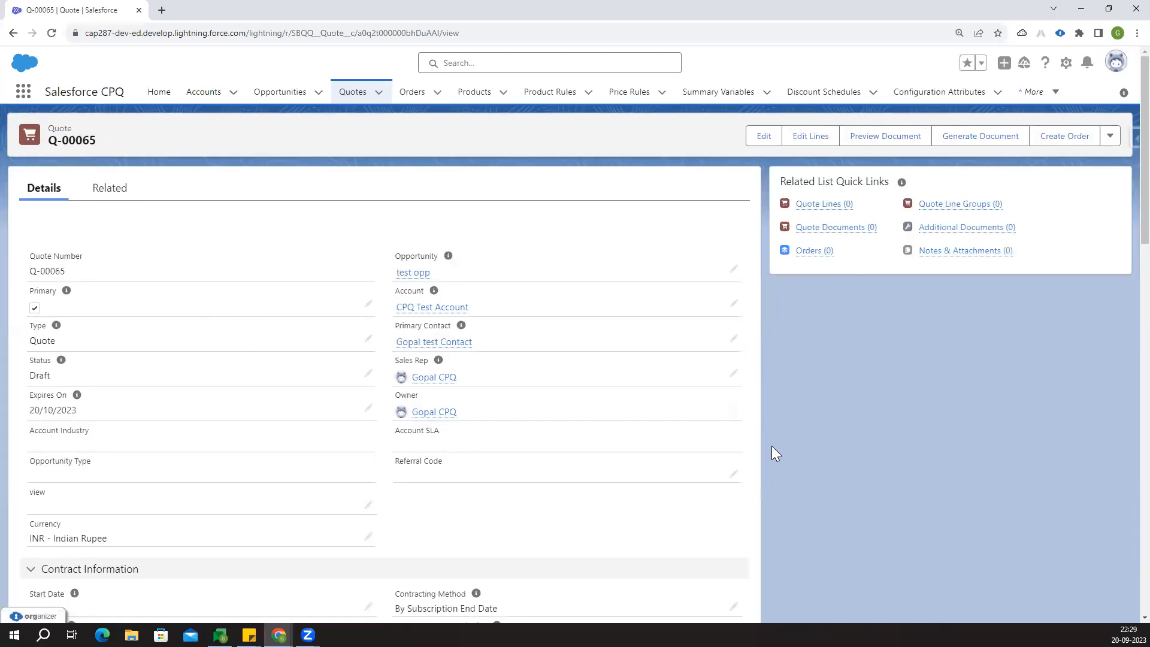
# Set up a document preview of the quote with the language Spanish and the template New Template.
pyautogui.click(885, 137)
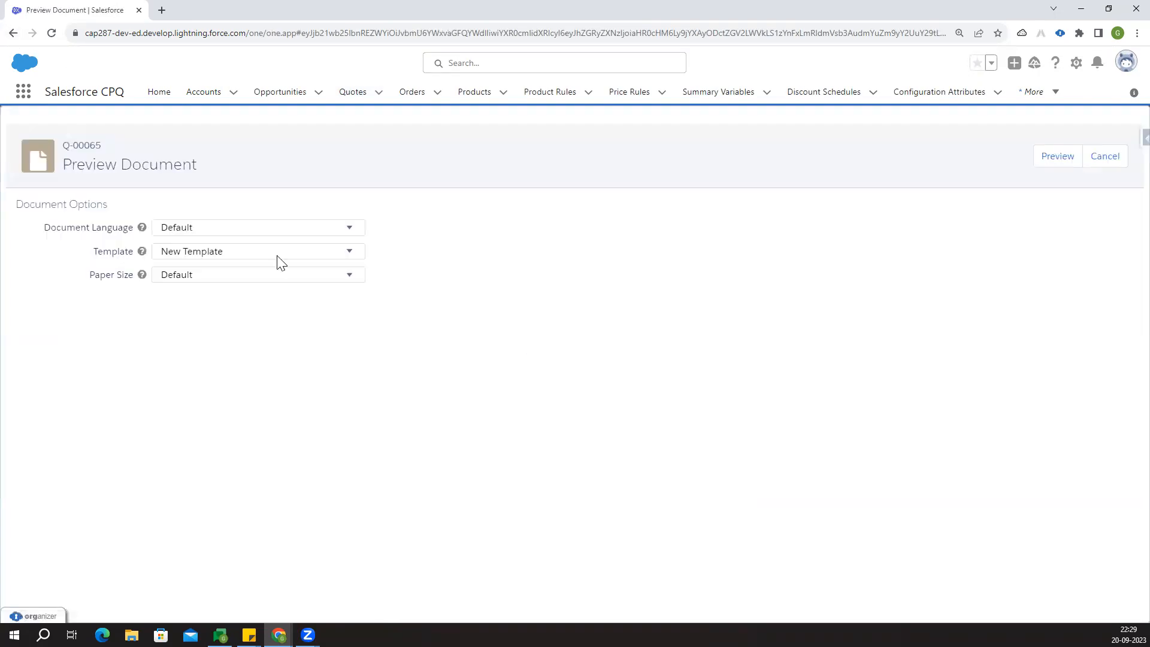
pyautogui.click(242, 229)
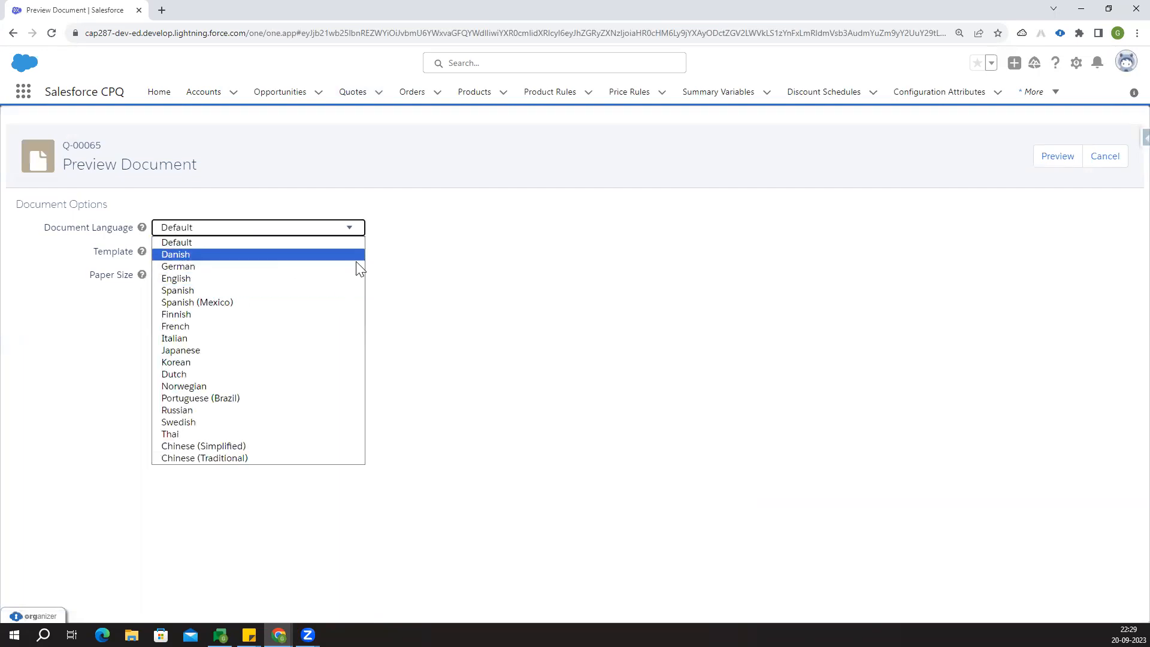
pyautogui.click(262, 291)
pyautogui.click(241, 253)
pyautogui.click(231, 277)
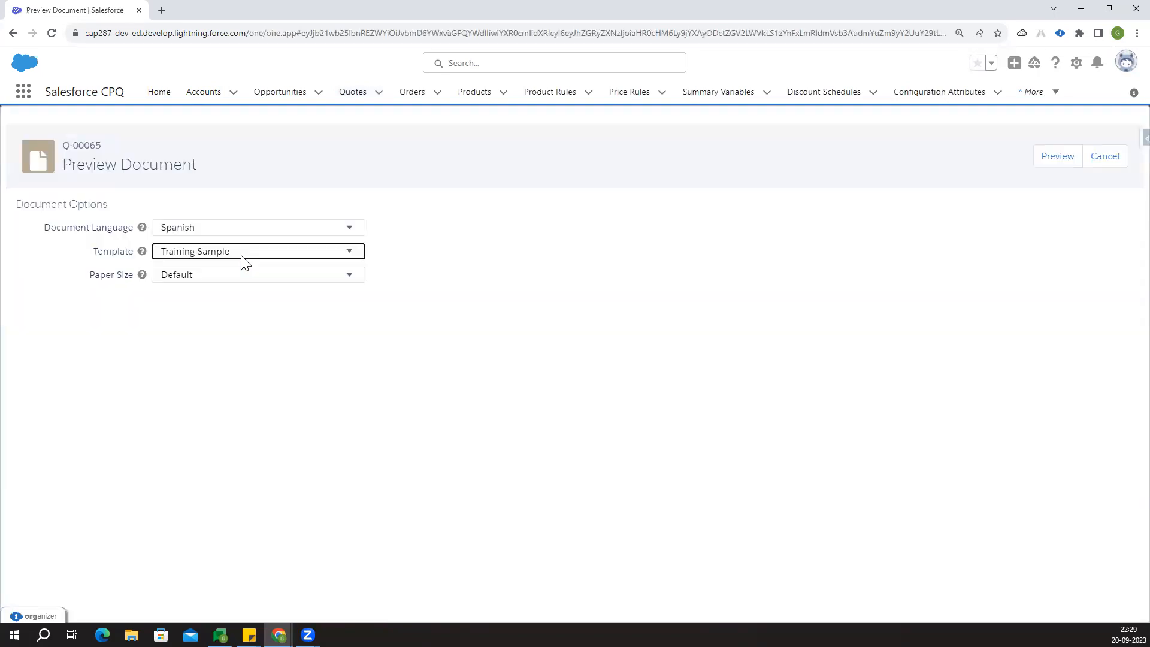
pyautogui.click(241, 257)
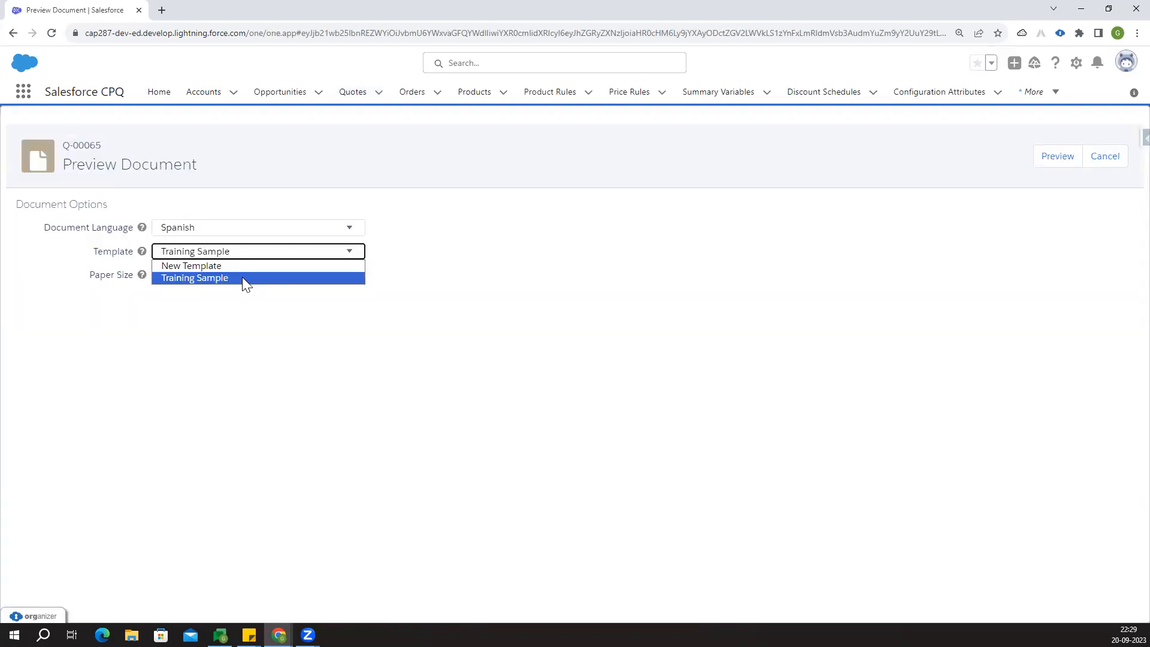
pyautogui.click(244, 268)
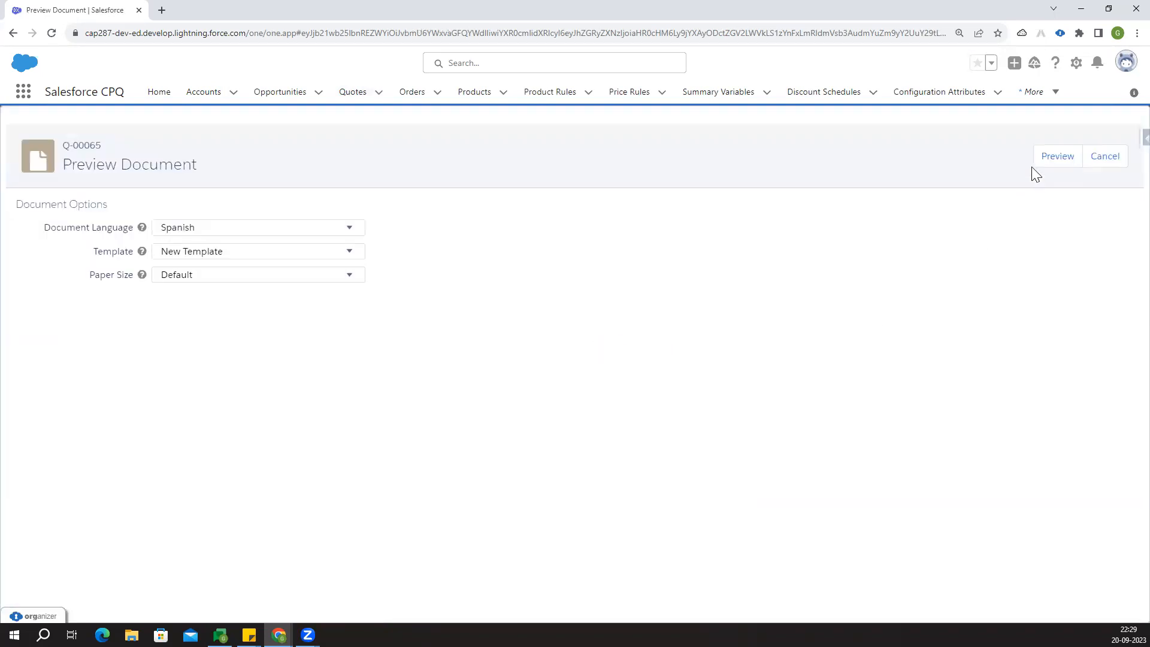
# Preview the quote document, look through its pages, and return to the quote record.
pyautogui.click(1047, 160)
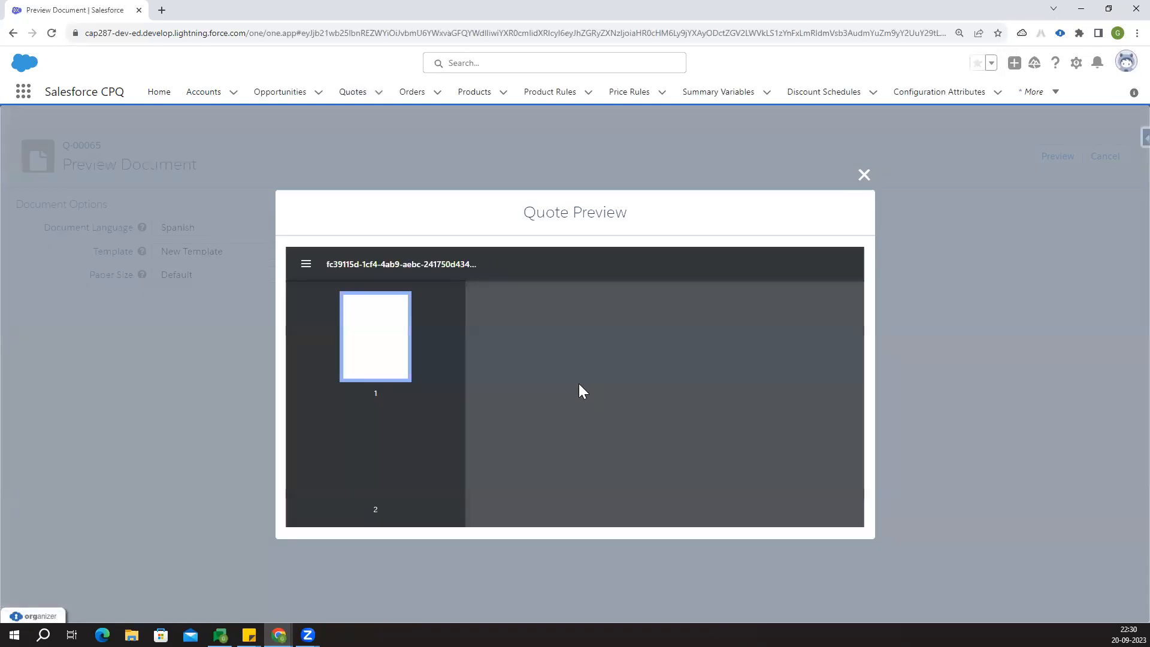
pyautogui.scroll(-10, 621, 398)
pyautogui.scroll(-5, 639, 417)
pyautogui.click(887, 191)
pyautogui.click(1104, 156)
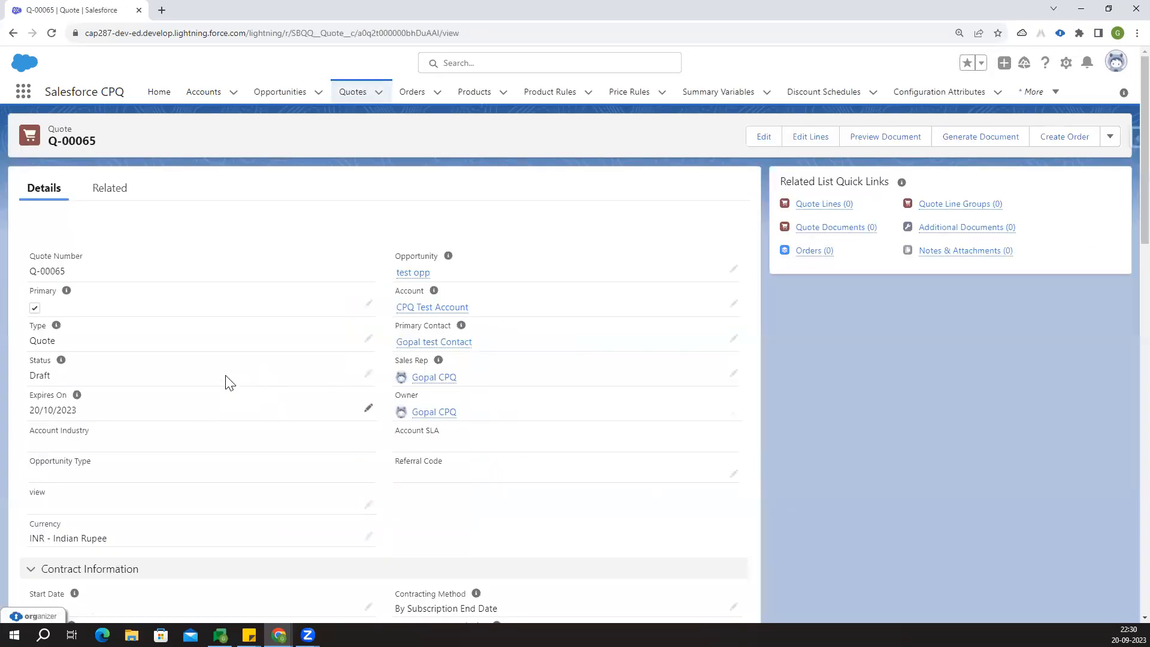
# Mark the quote as Ordered in its contract information, save it, and open its related orders.
pyautogui.scroll(-6, 286, 442)
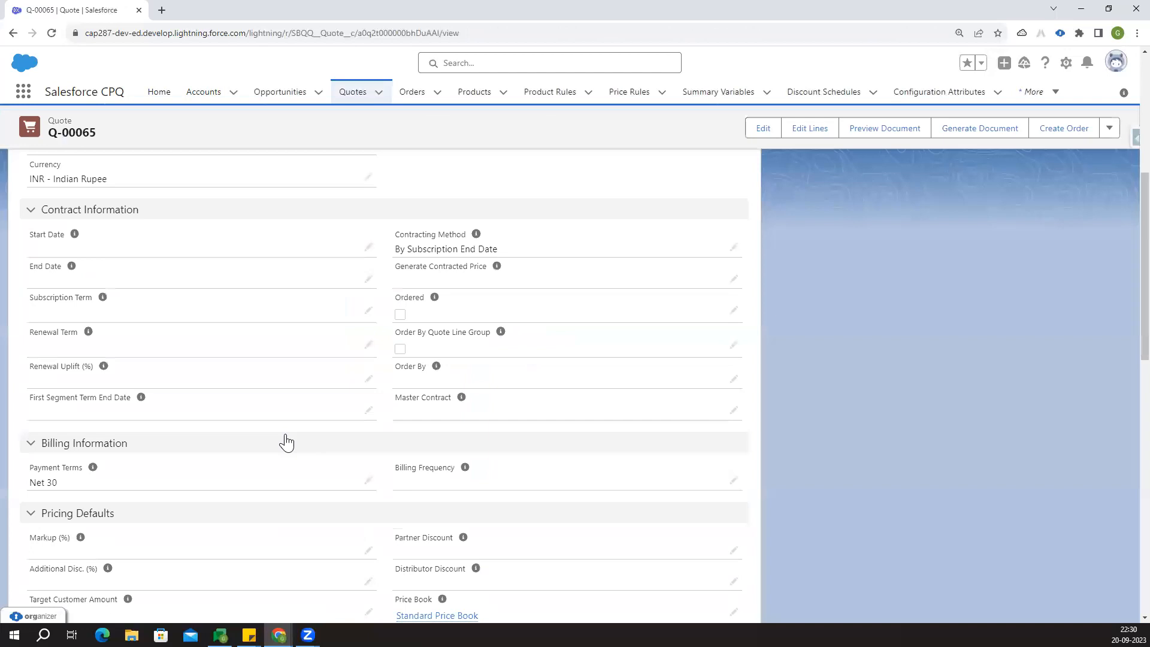
pyautogui.click(733, 311)
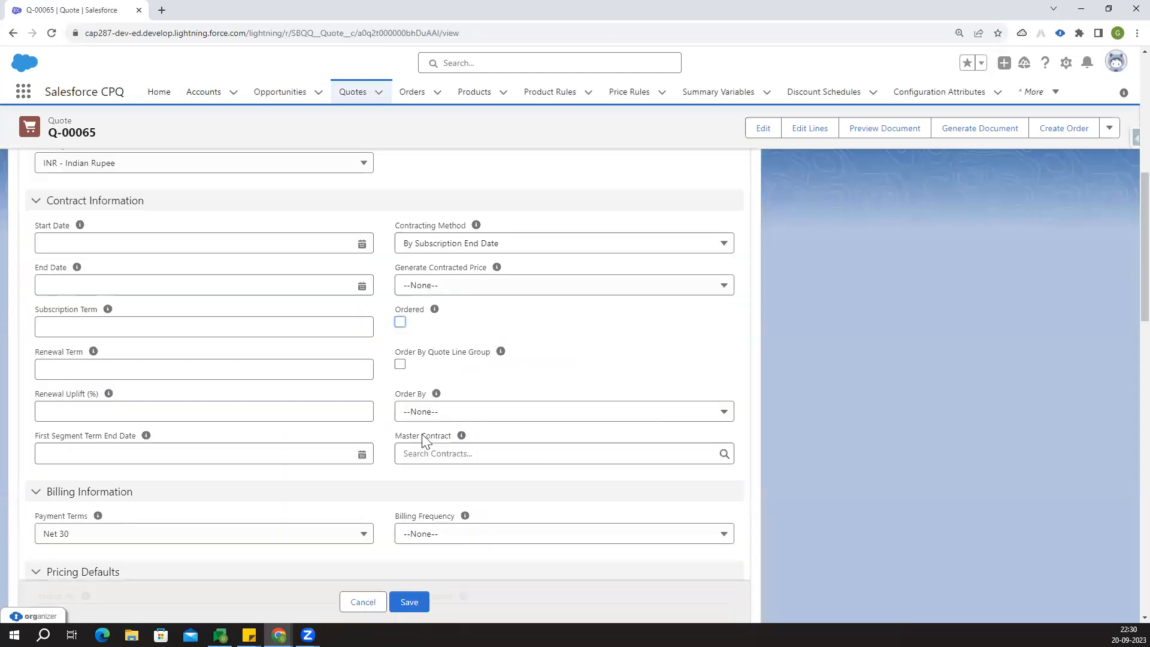
pyautogui.click(400, 324)
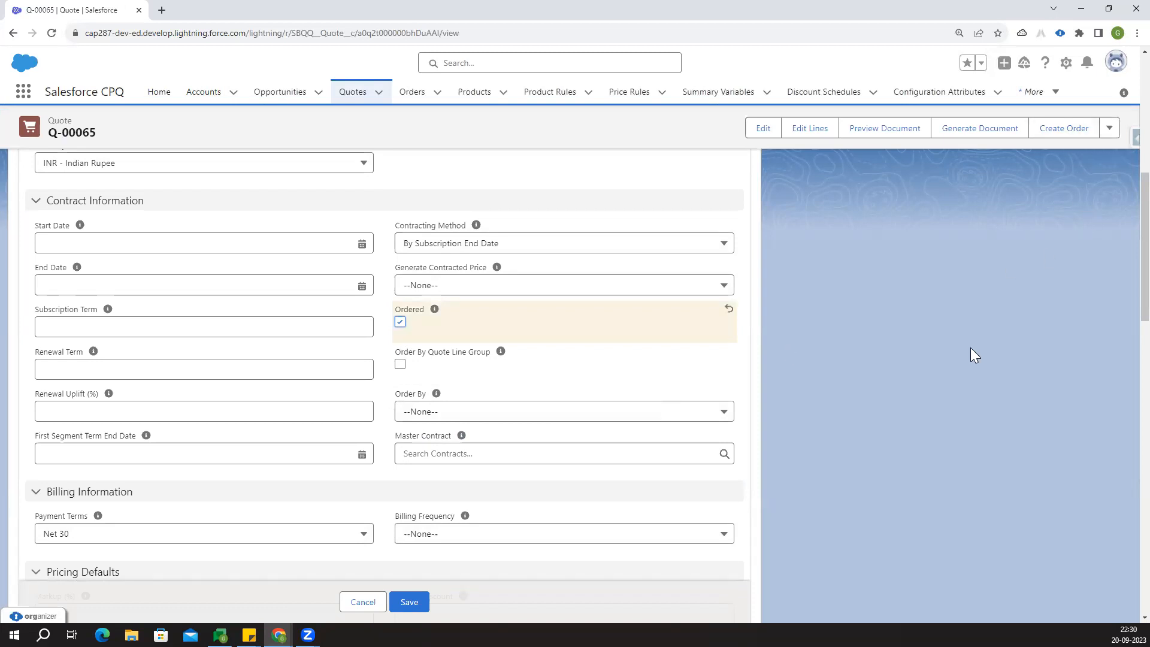
pyautogui.click(414, 601)
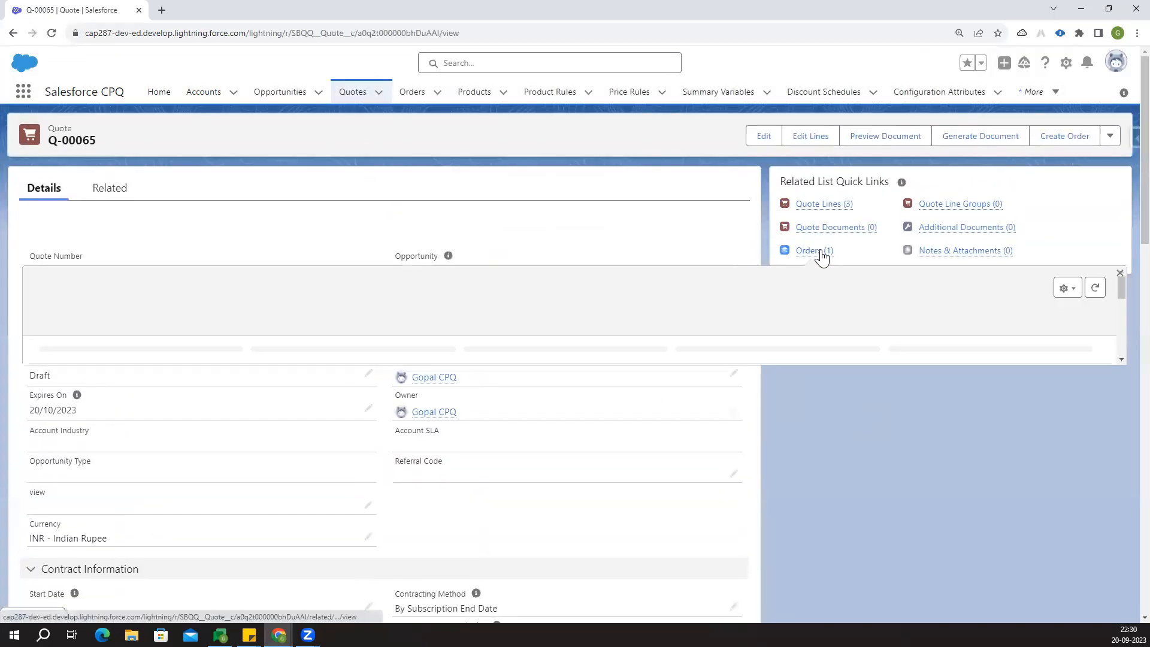
pyautogui.click(820, 251)
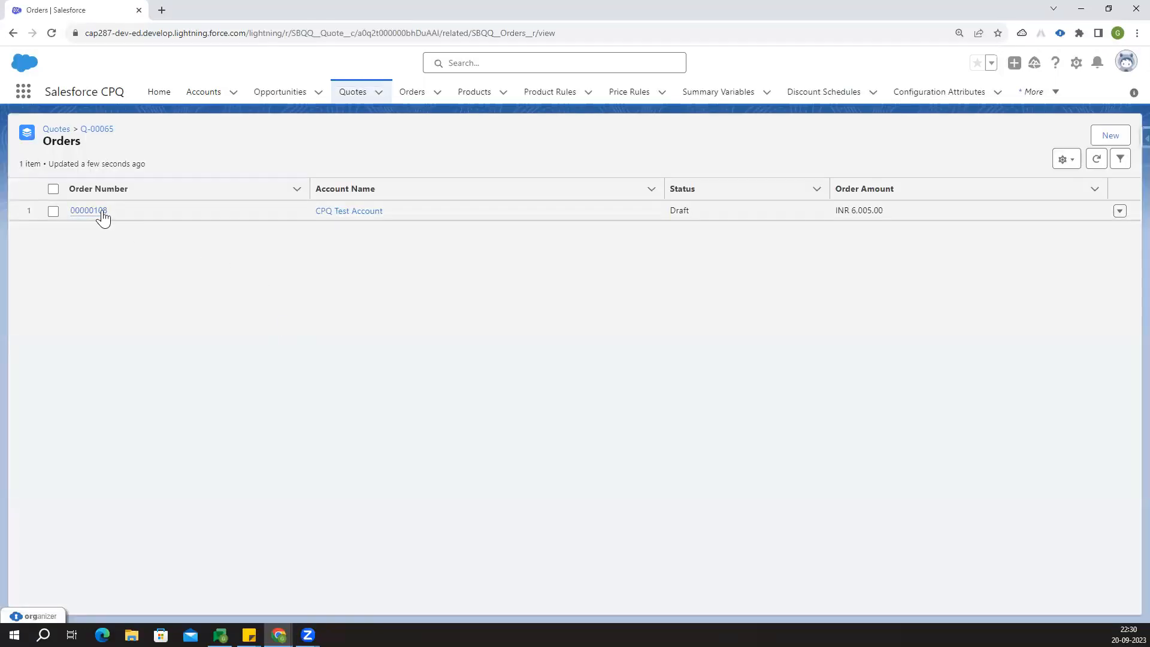
# Open the quote's draft order, change its status to Activated, and check its order history.
pyautogui.click(103, 216)
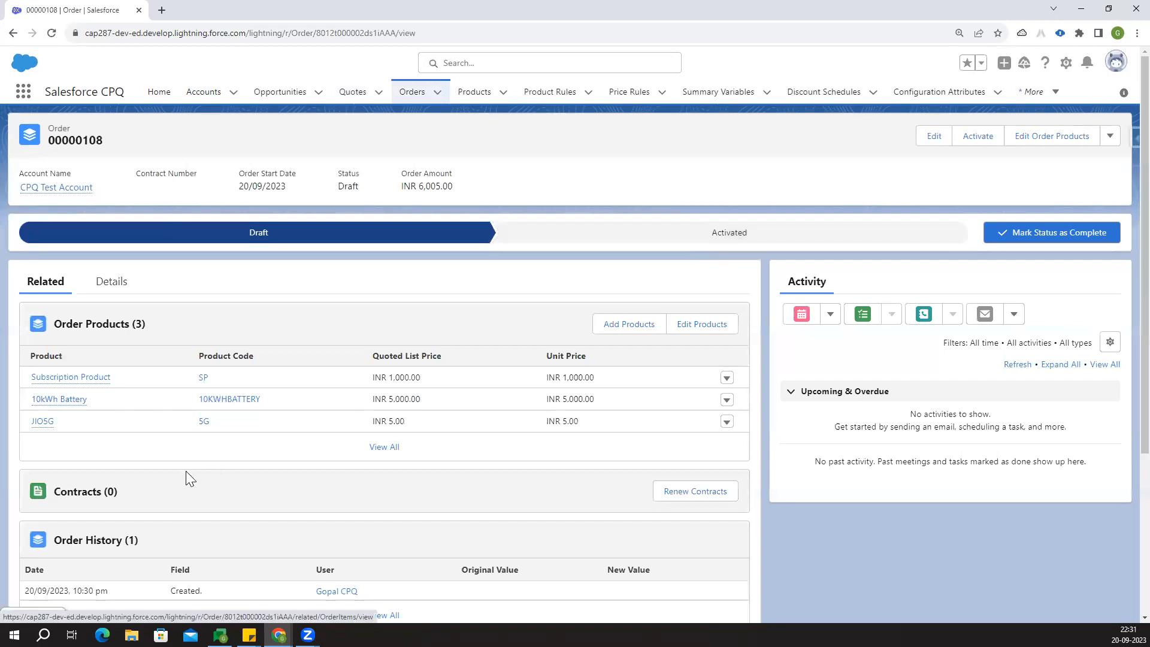
pyautogui.click(706, 240)
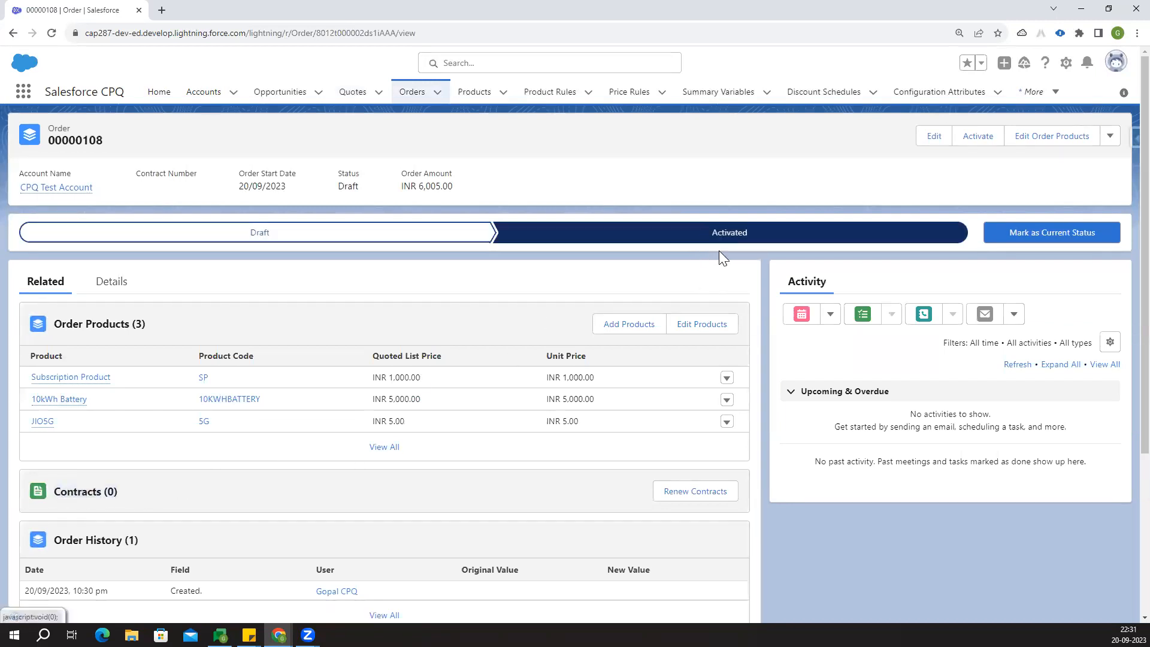
pyautogui.click(1030, 236)
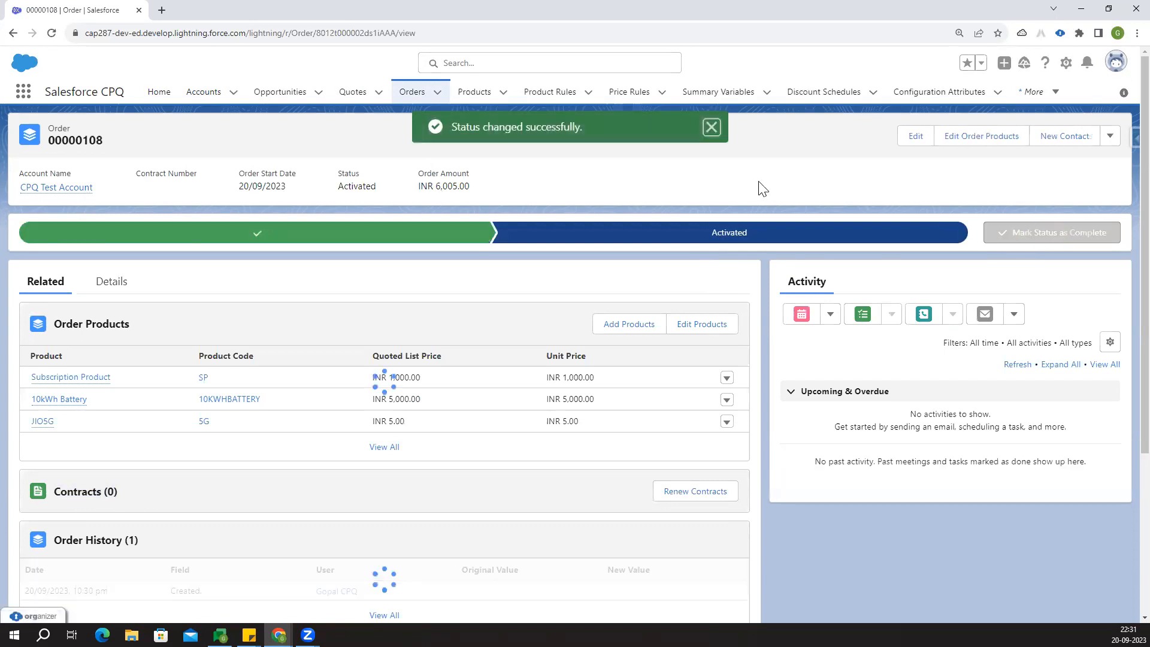
pyautogui.scroll(-3, 289, 345)
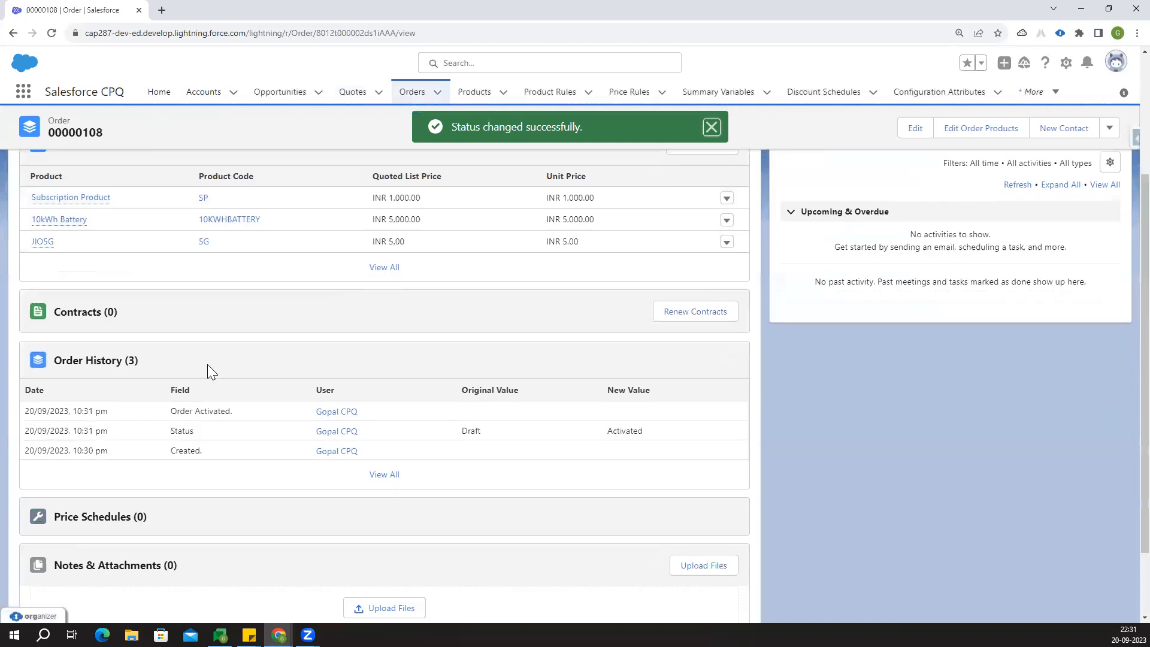
pyautogui.scroll(3, 183, 325)
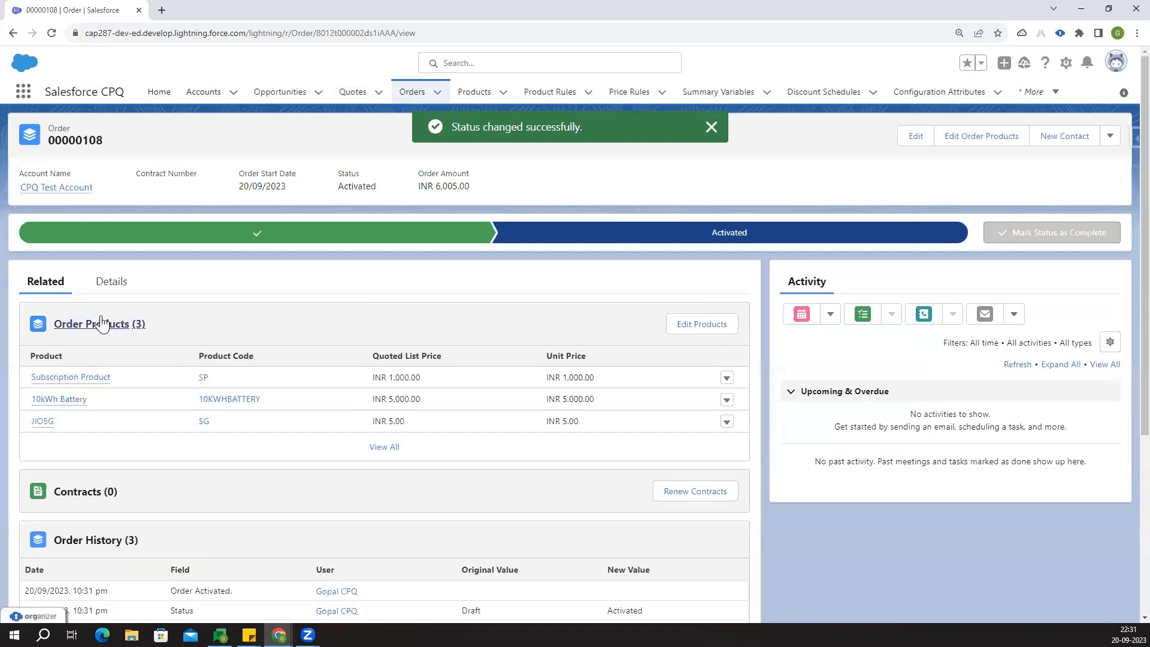
# Mark the activated order as Contracted in its contract information, save it, and check the contracting progress.
pyautogui.click(105, 285)
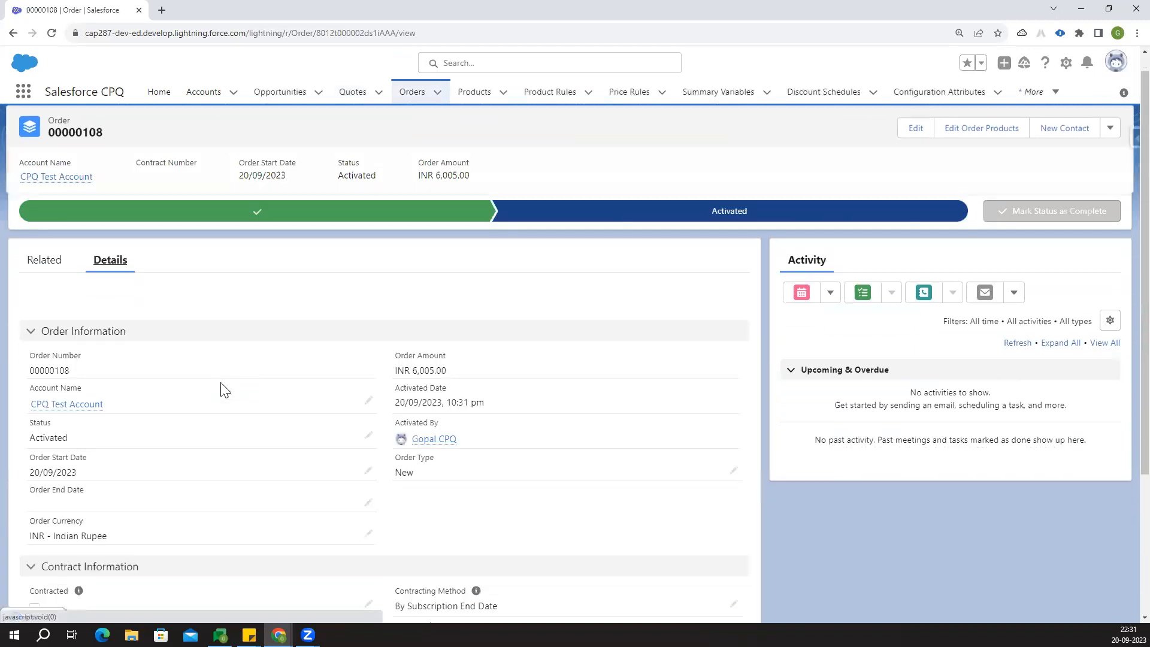
pyautogui.scroll(-3, 231, 398)
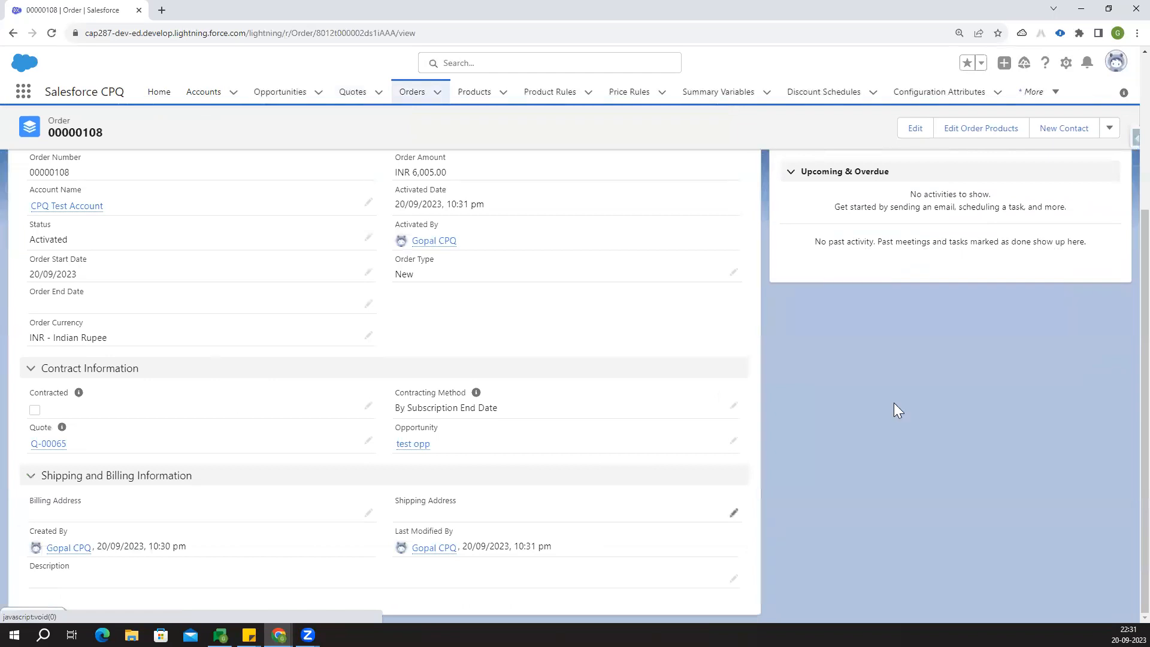
pyautogui.click(1109, 128)
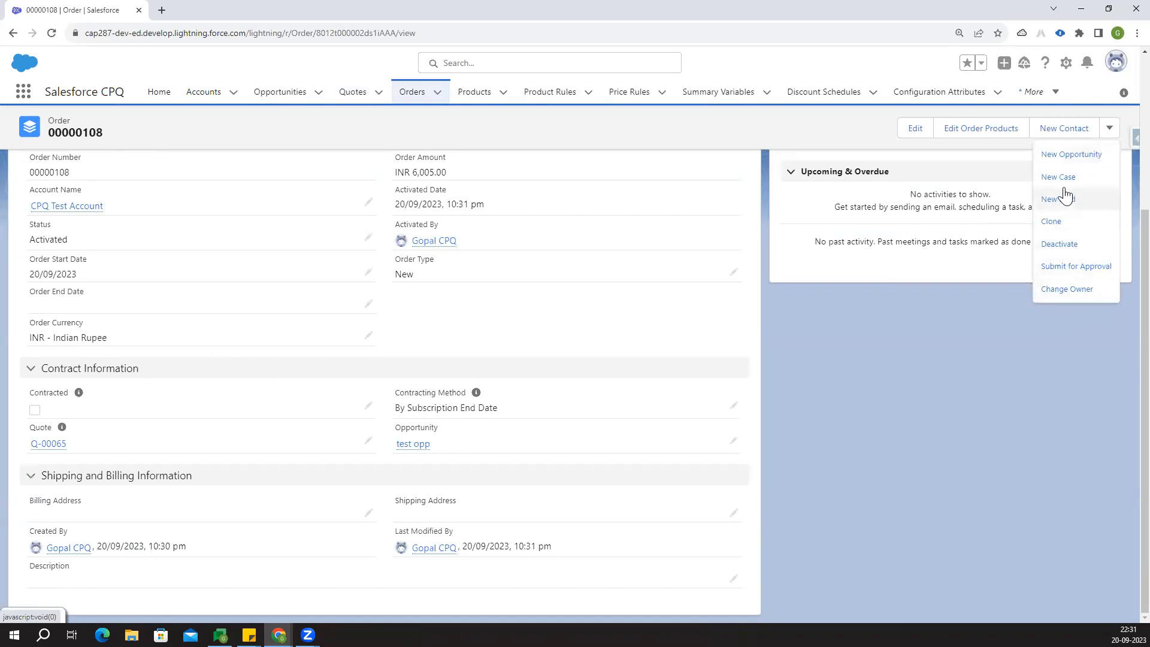
pyautogui.click(946, 347)
pyautogui.moveTo(21, 404); pyautogui.dragTo(57, 399)
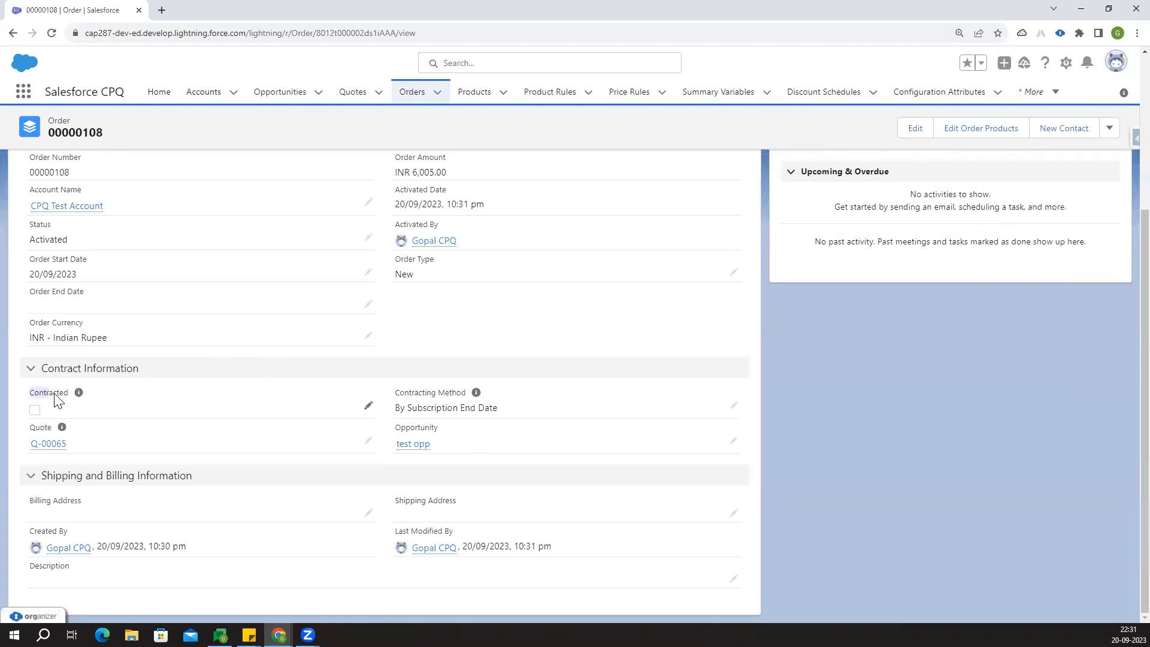
pyautogui.click(368, 407)
pyautogui.click(40, 411)
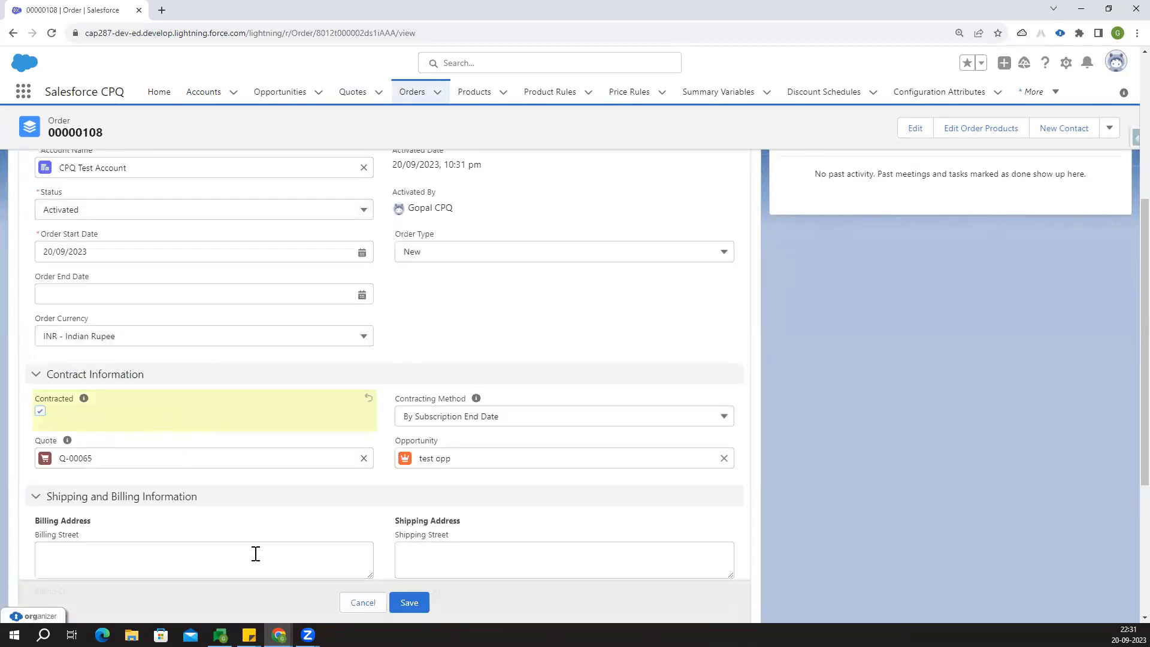
pyautogui.click(400, 603)
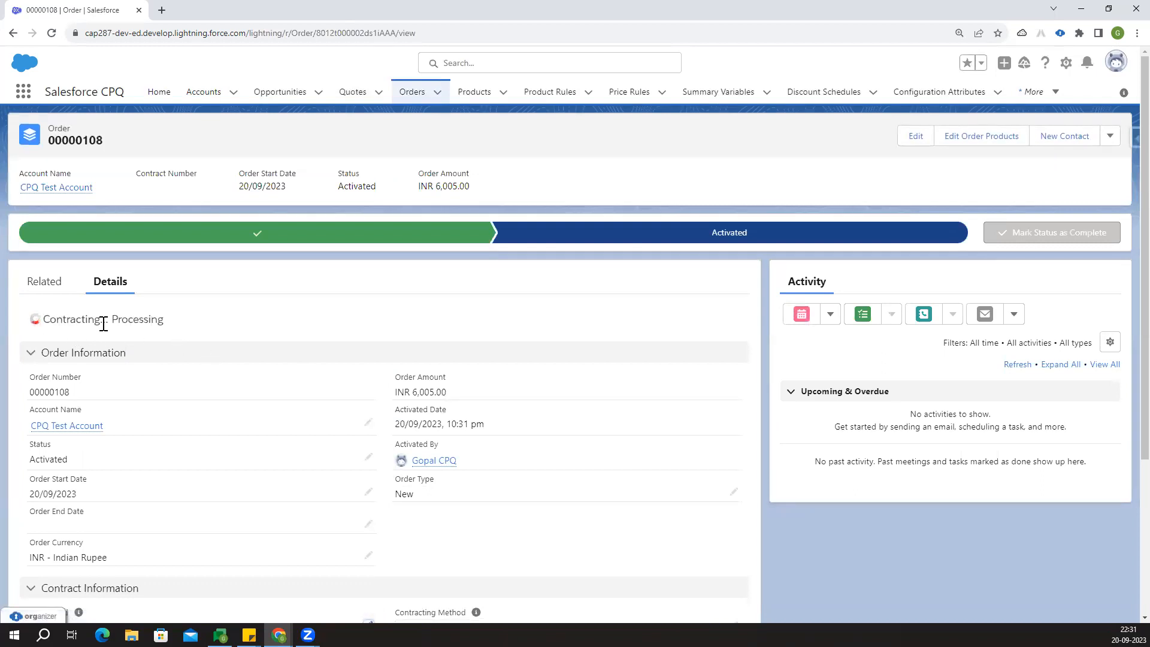
pyautogui.moveTo(56, 319); pyautogui.dragTo(158, 324)
pyautogui.click(231, 318)
pyautogui.moveTo(57, 322); pyautogui.dragTo(179, 323)
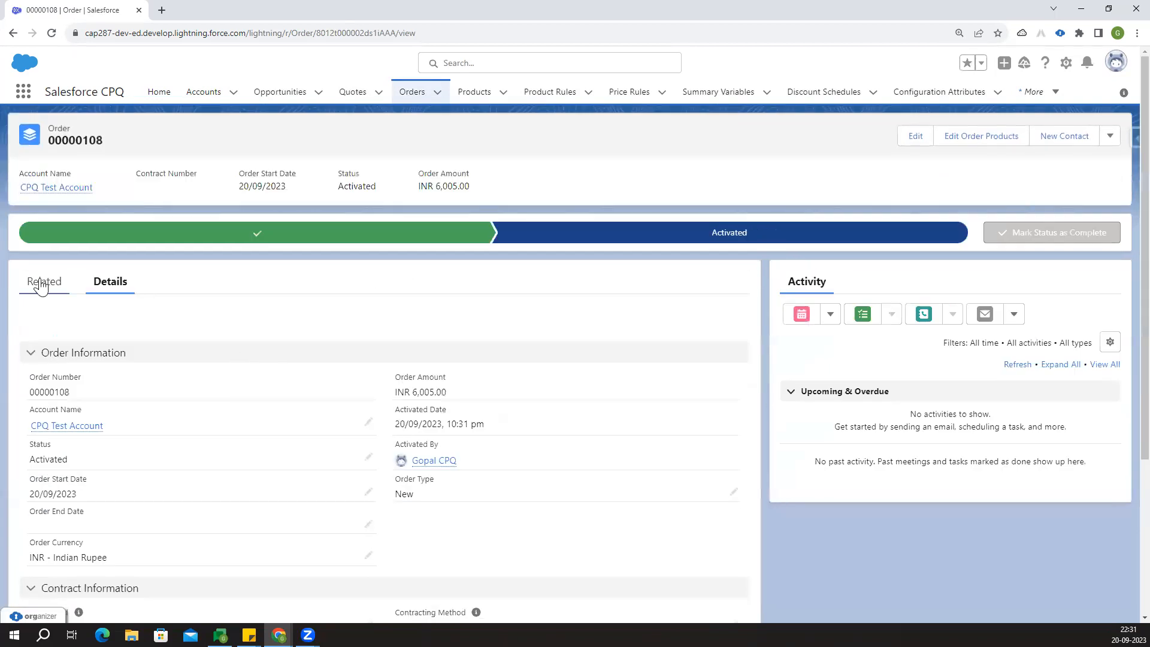
# Open the order's related Contracts list and reload it to look for the generated contract.
pyautogui.click(38, 290)
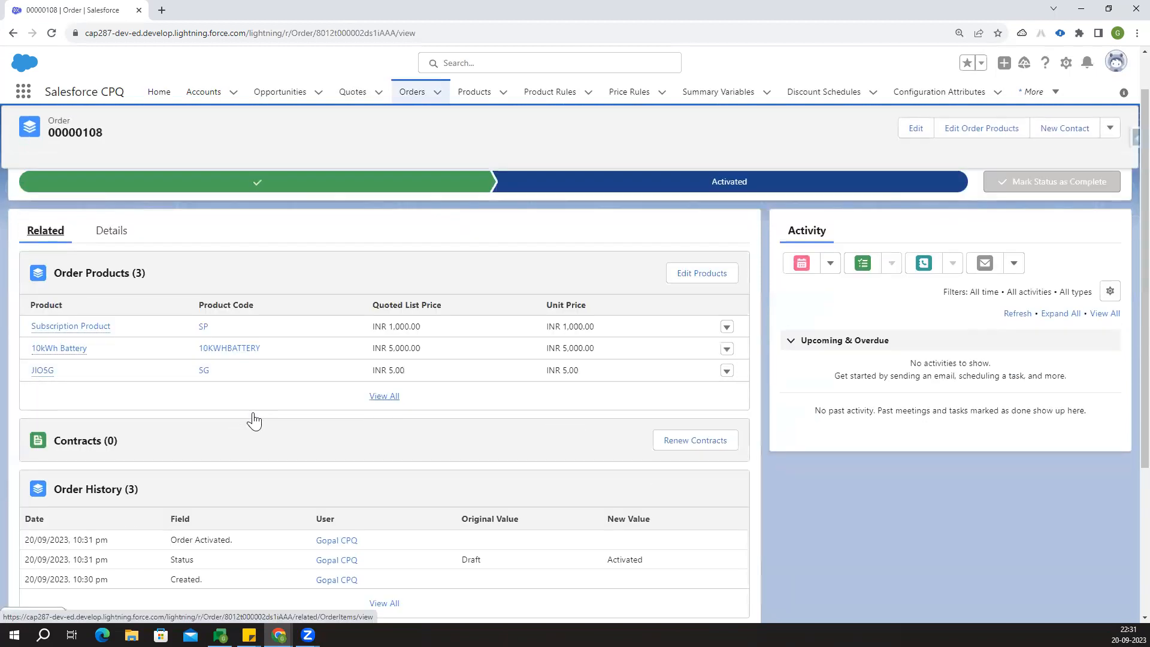
pyautogui.scroll(-3, 252, 417)
pyautogui.click(96, 316)
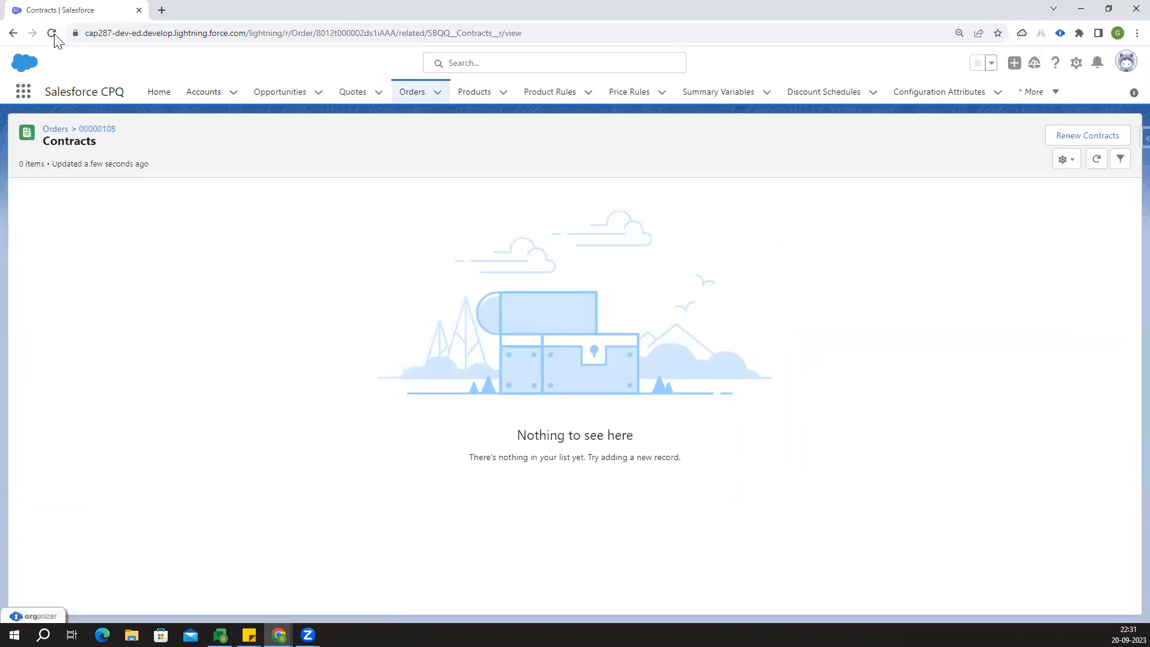
pyautogui.click(53, 34)
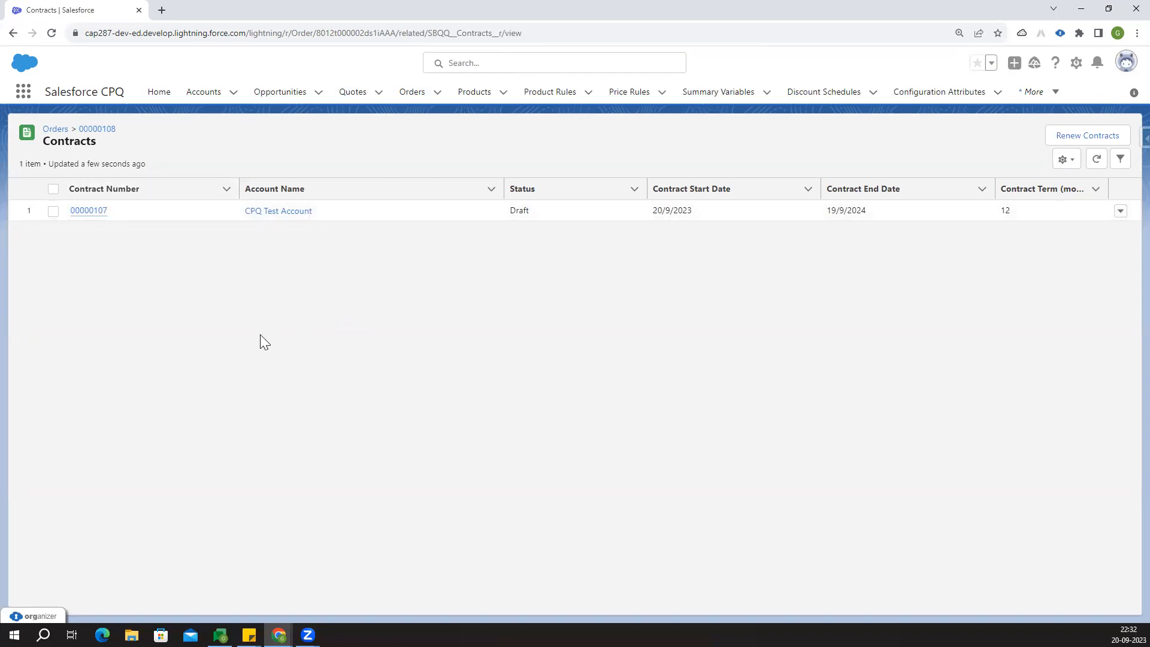
# Open CPQ Test Account from the contracts list and examine its related quotes, contracts, assets, subscriptions and orders.
pyautogui.click(282, 213)
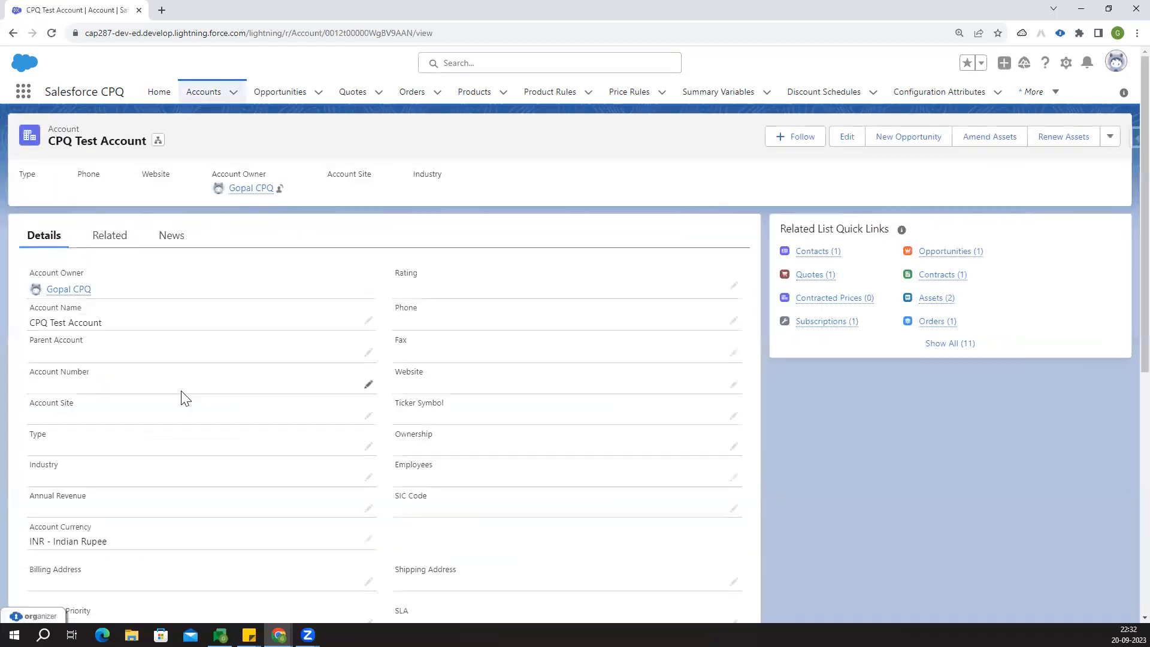
pyautogui.click(110, 236)
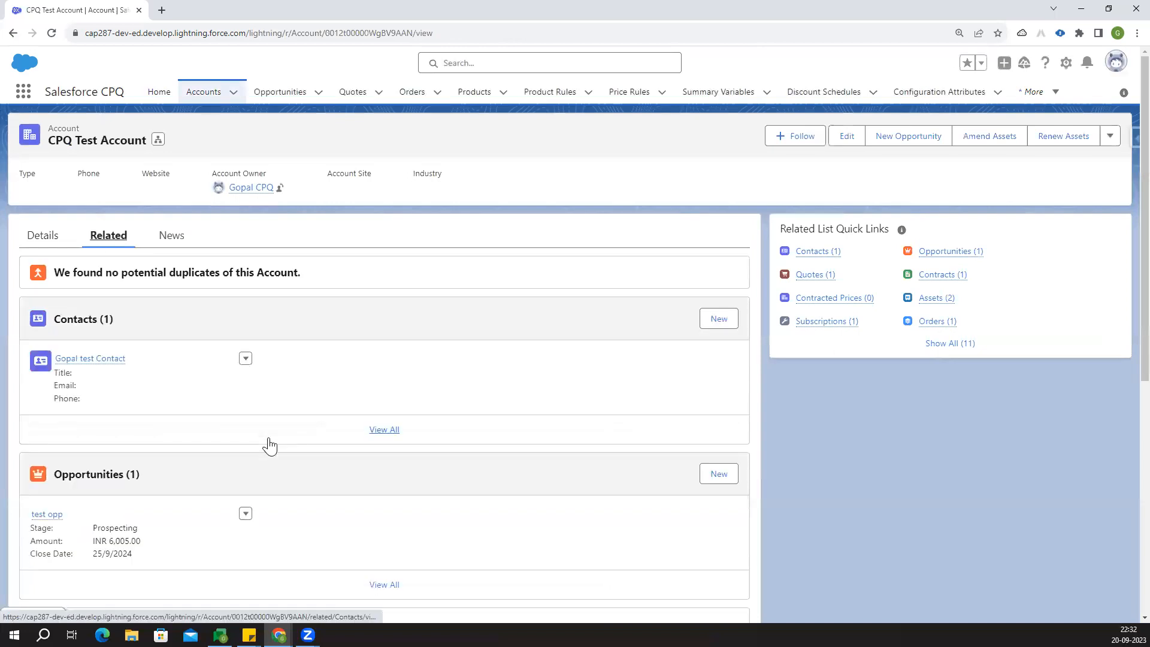
pyautogui.scroll(-4, 315, 405)
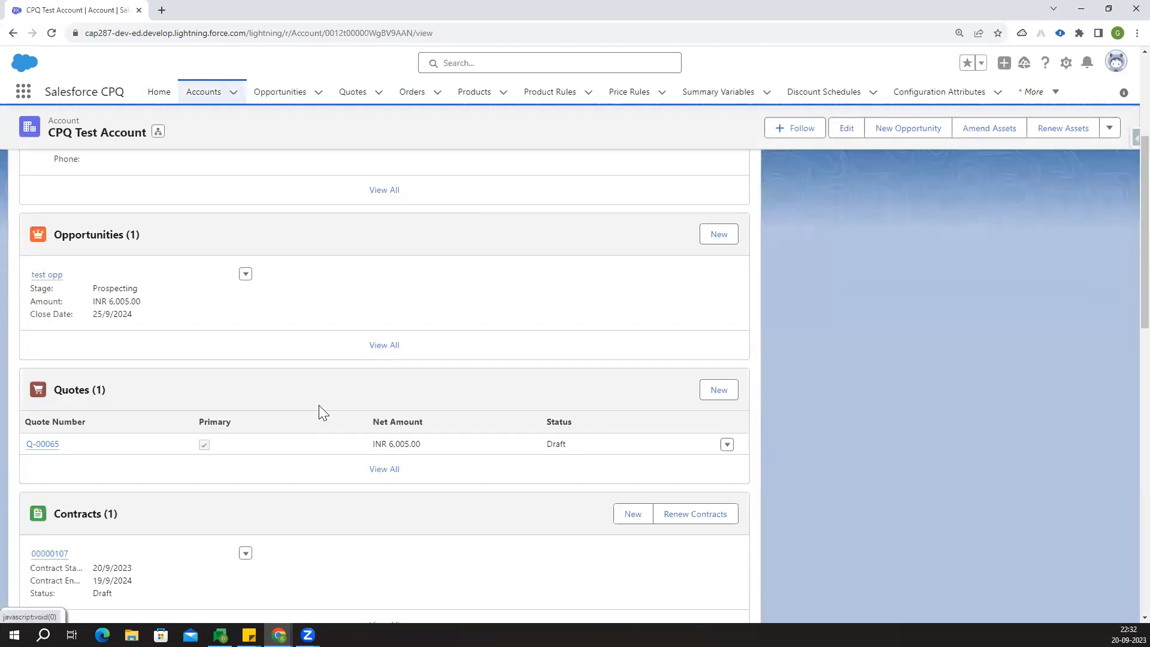
pyautogui.scroll(-6, 319, 411)
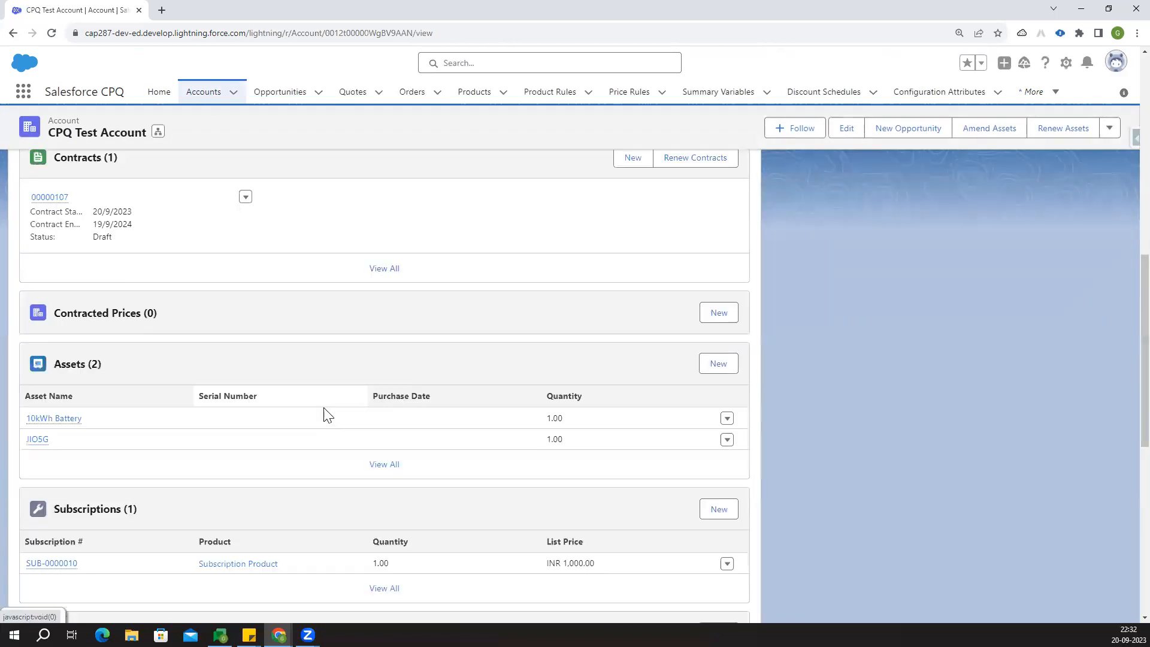
pyautogui.scroll(-1, 90, 413)
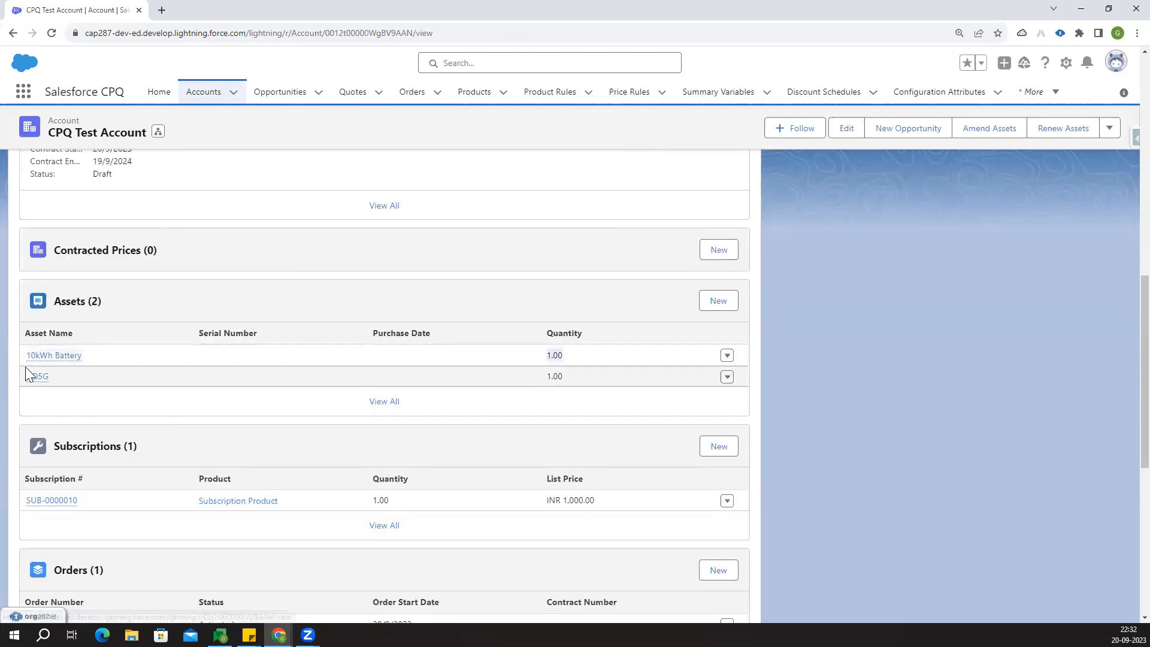
pyautogui.click(252, 296)
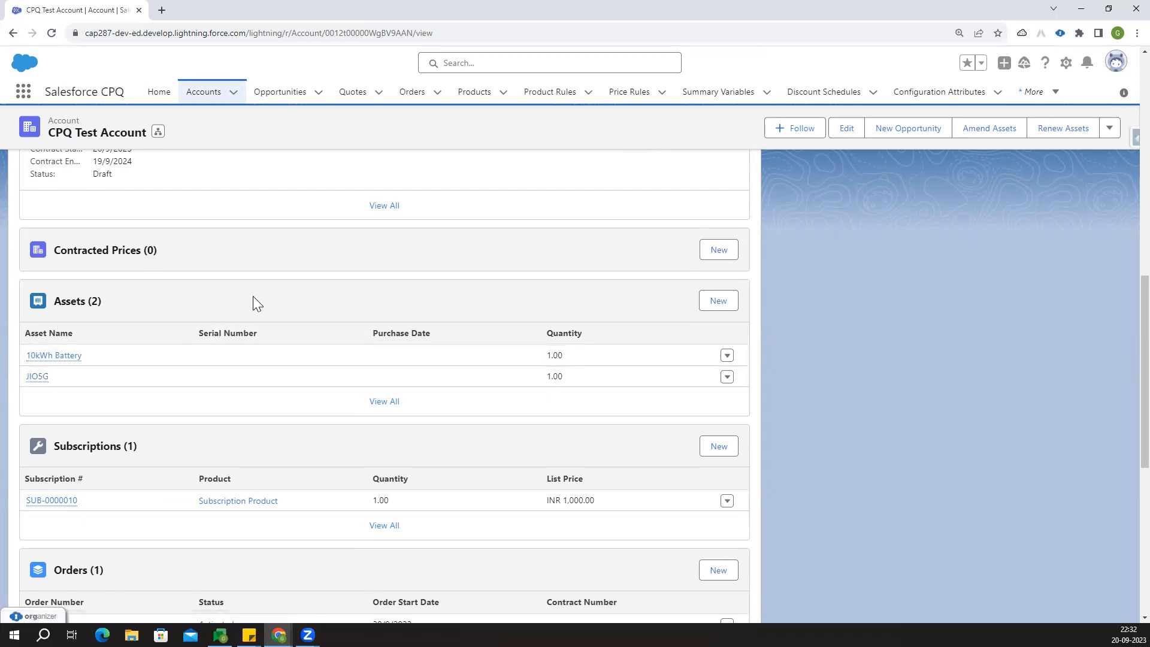
pyautogui.scroll(-1, 279, 383)
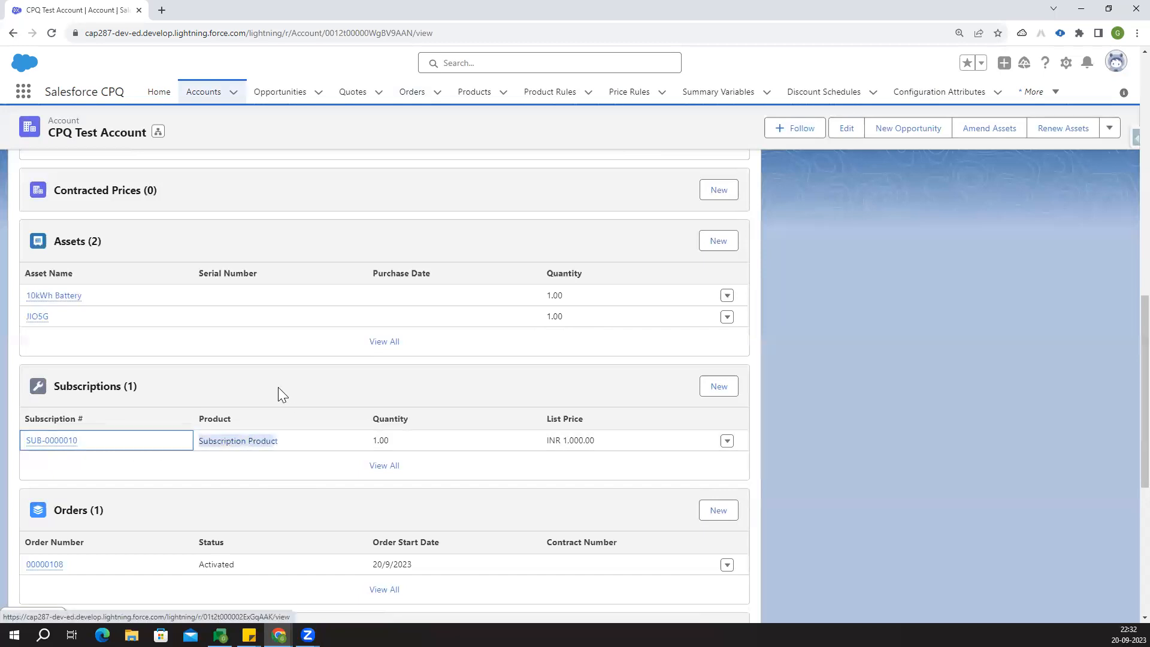
pyautogui.scroll(-4, 277, 389)
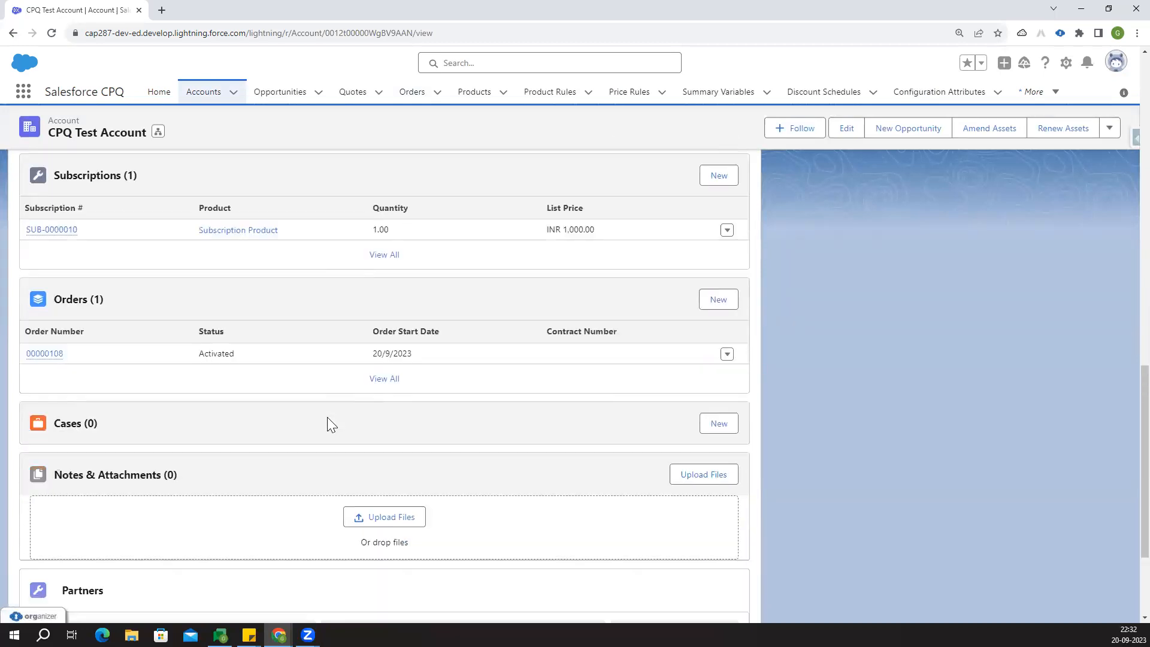
pyautogui.scroll(10, 327, 417)
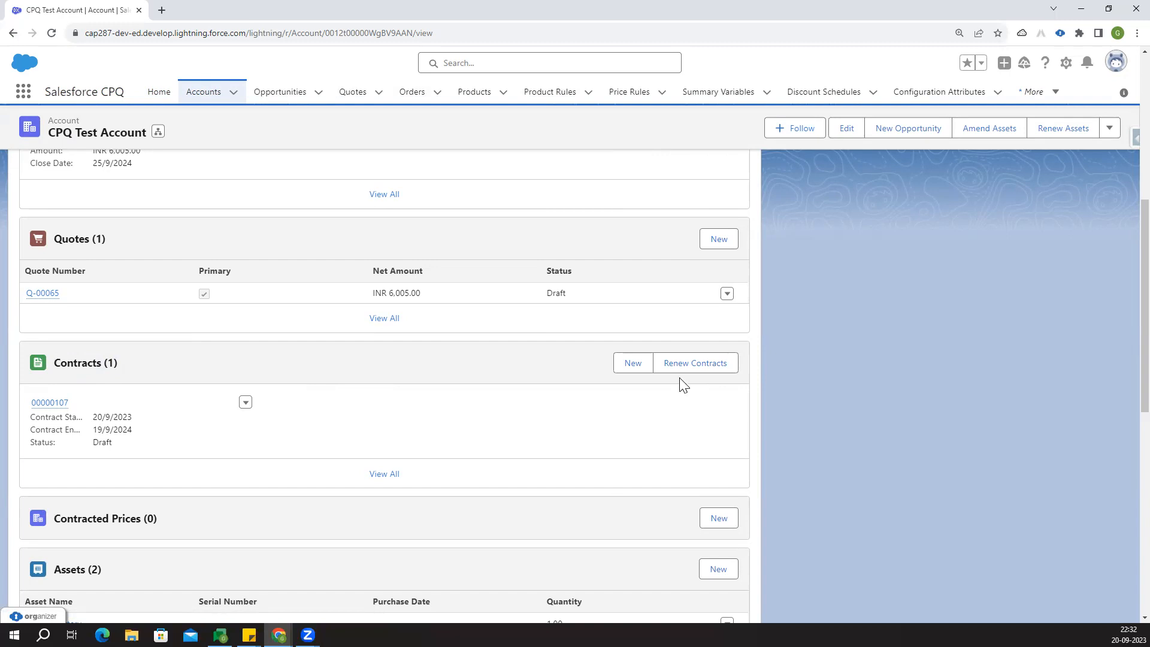
pyautogui.scroll(5, 282, 379)
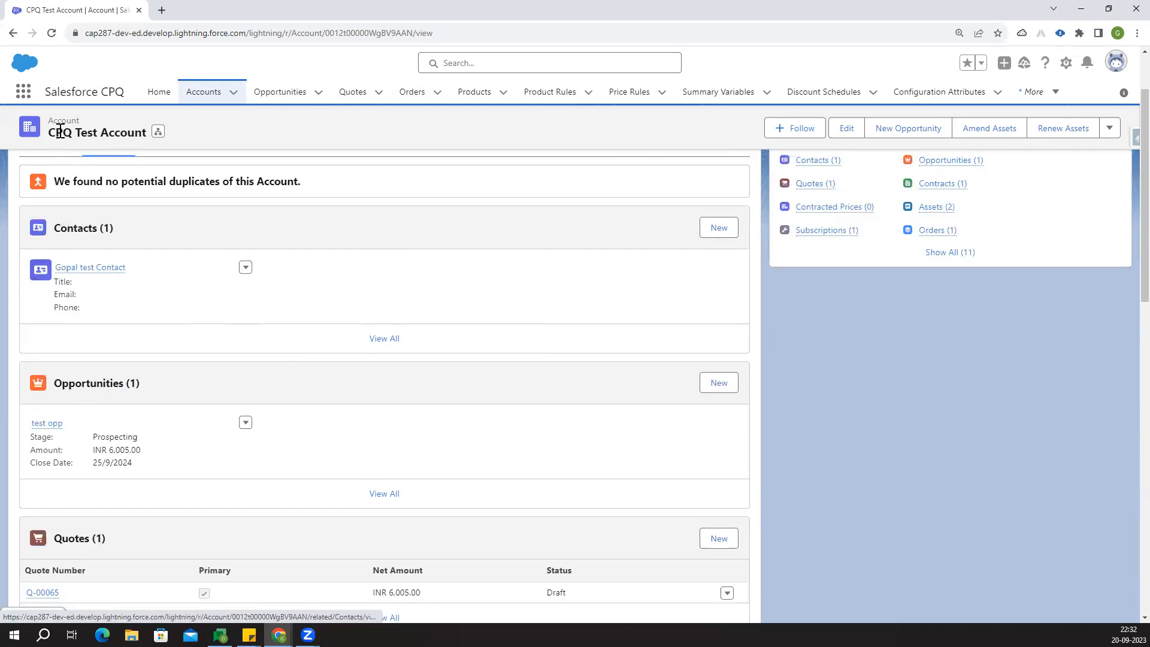
pyautogui.scroll(-4, 149, 303)
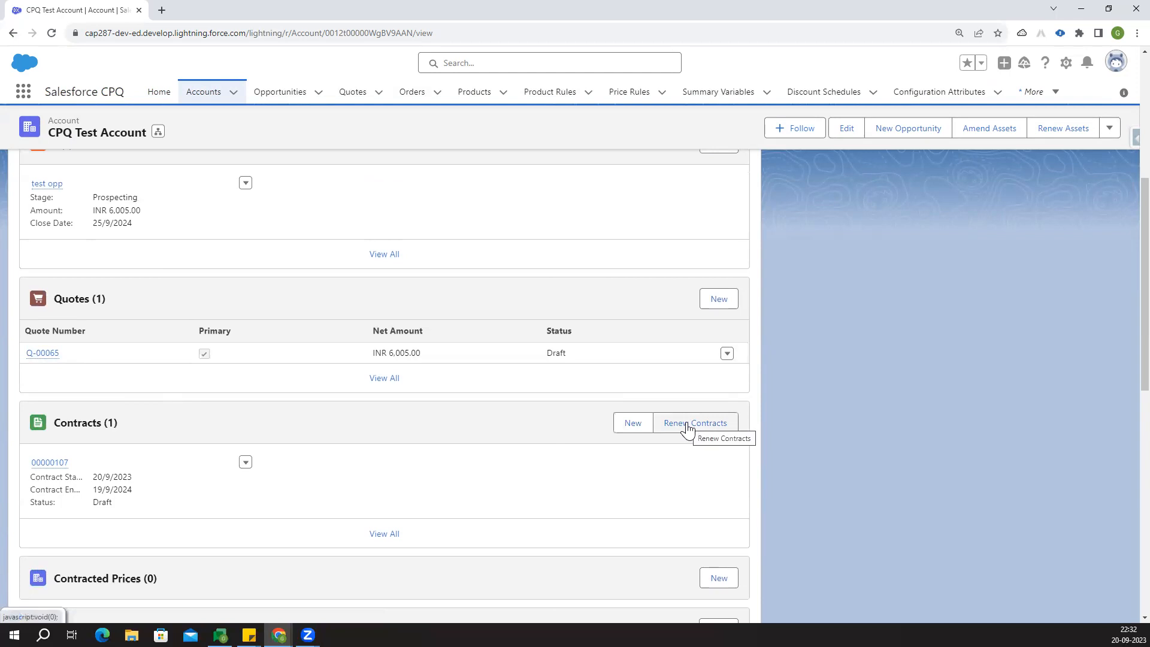
# Open the account's draft contract in a separate browser tab and activate it.
pyautogui.middleClick(50, 464)
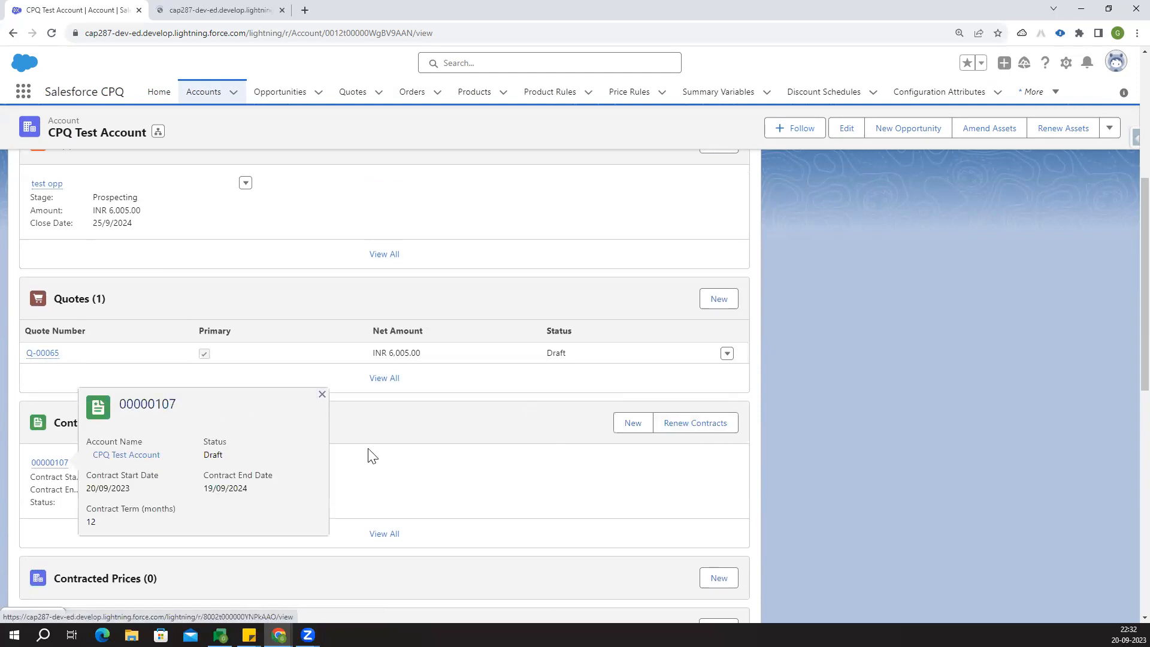
pyautogui.click(232, 5)
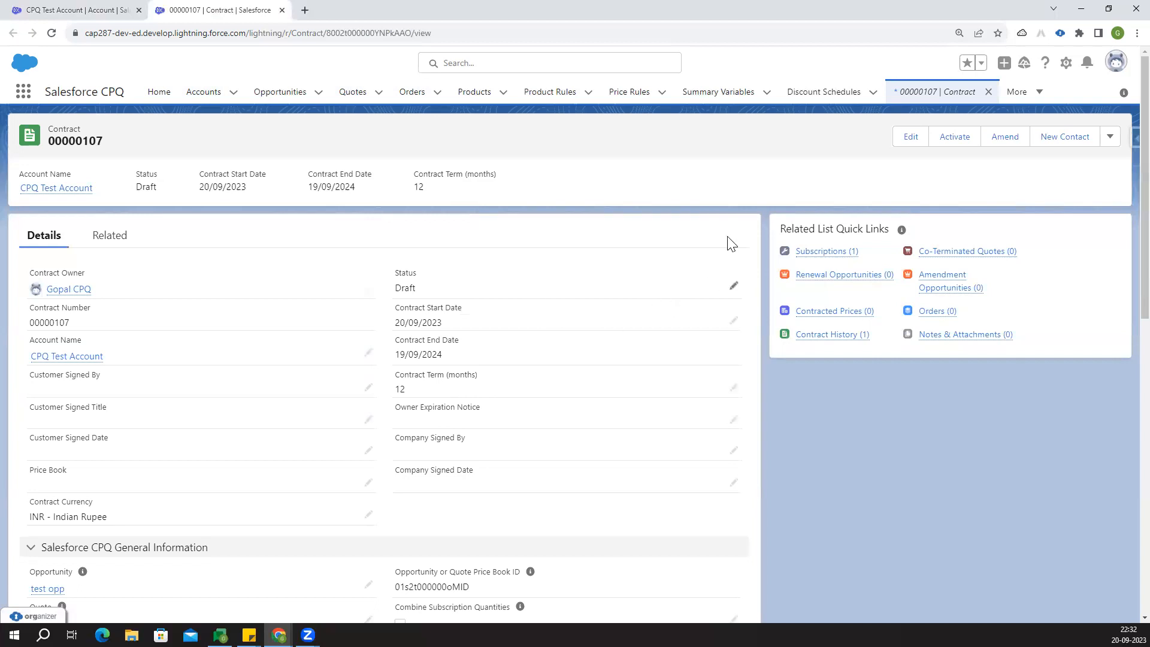
pyautogui.click(965, 142)
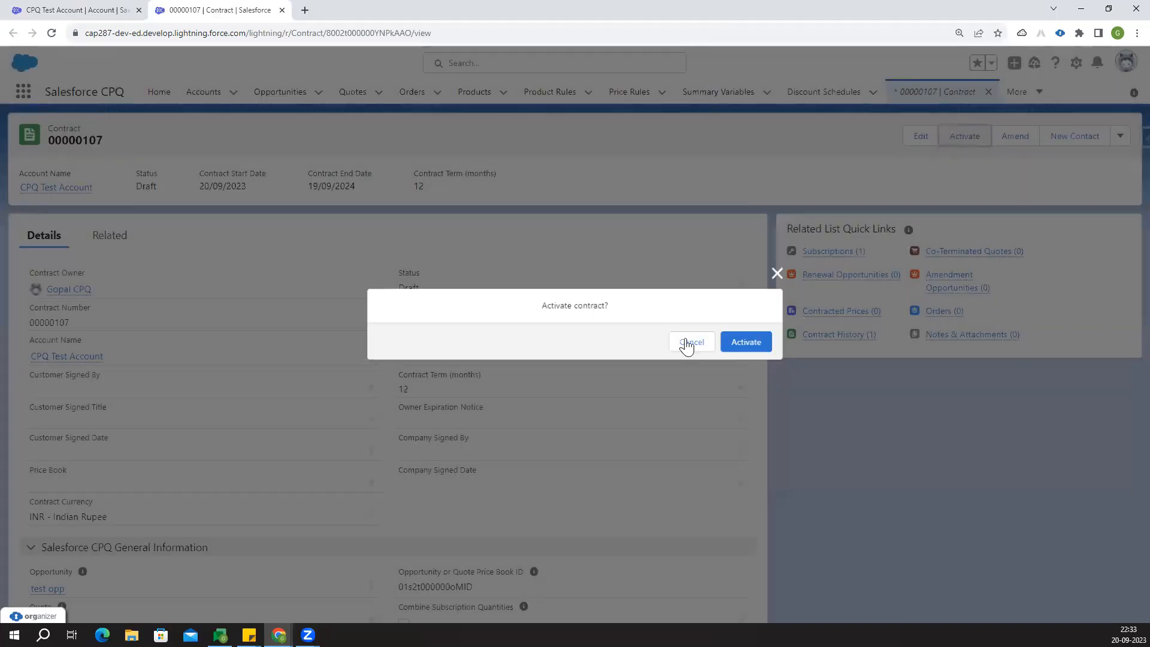
pyautogui.click(745, 342)
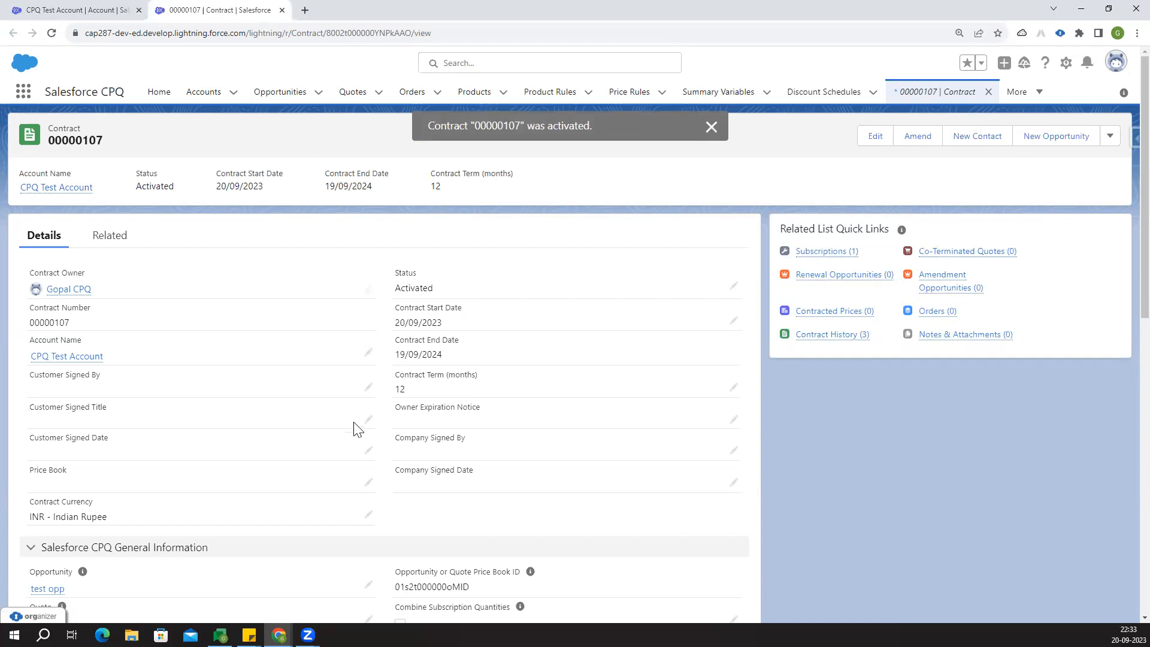
# Review the activated contract's details and its Renewal Forecast field, checking the account's related contracts in between.
pyautogui.scroll(-2, 354, 423)
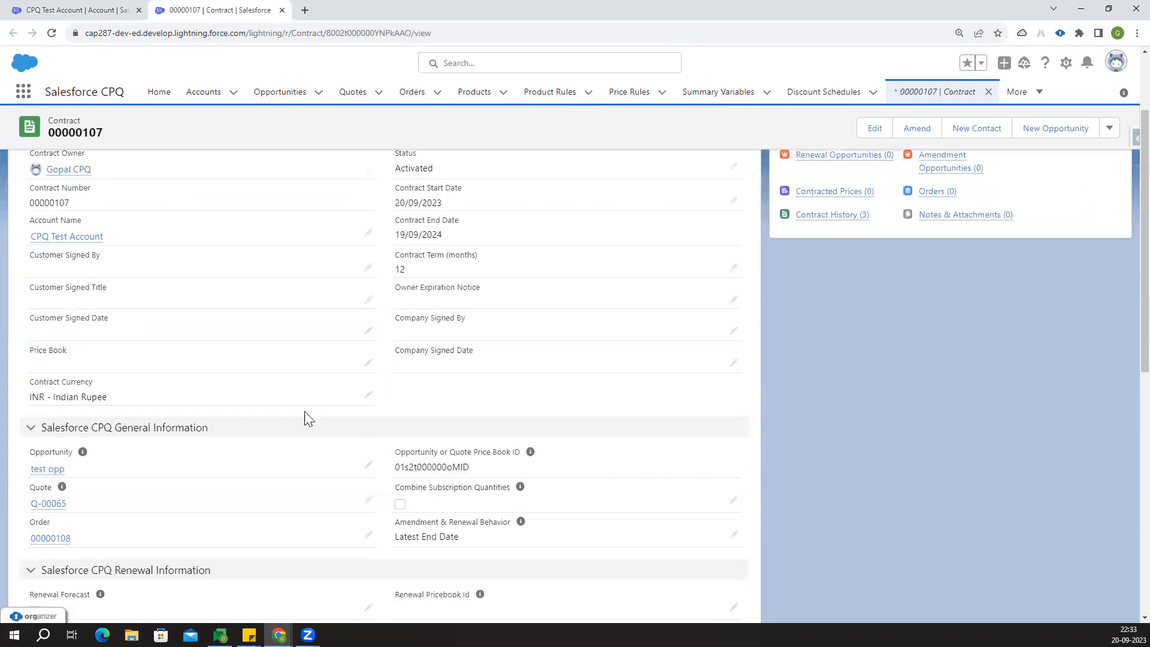
pyautogui.scroll(2, 302, 416)
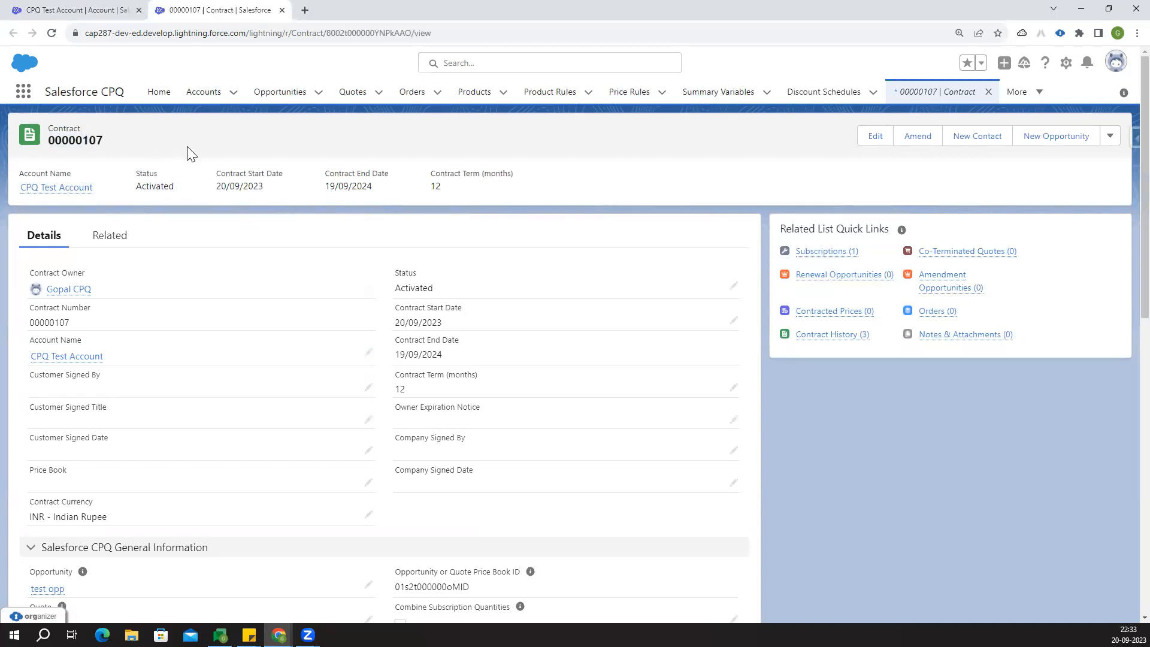
pyautogui.click(54, 10)
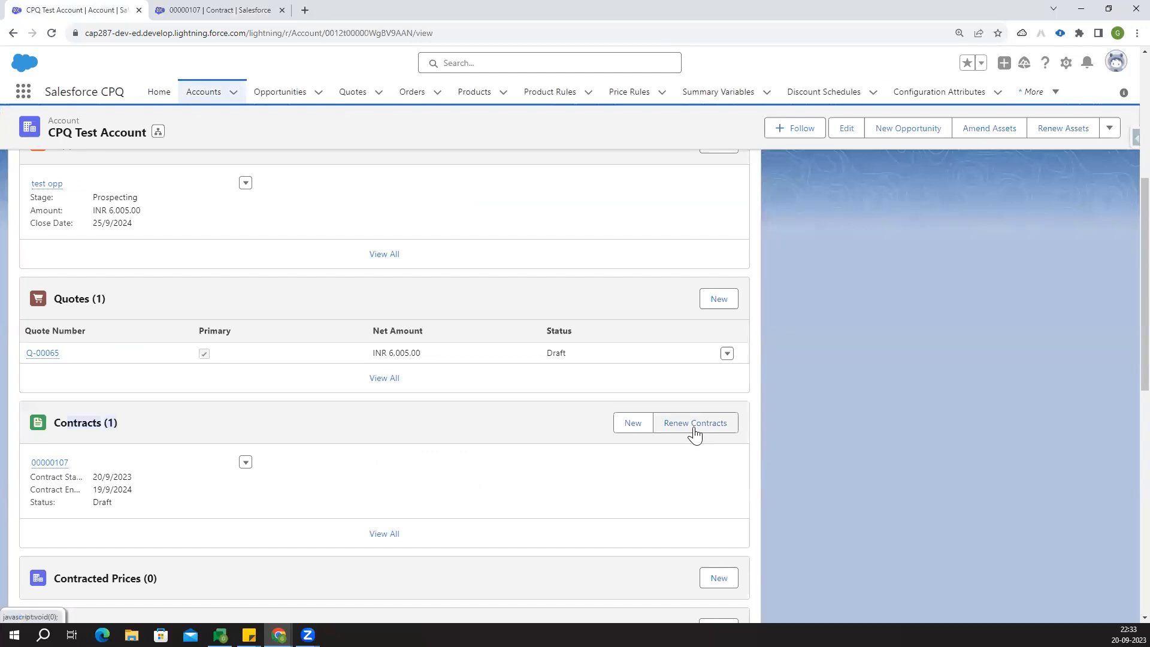
pyautogui.click(216, 9)
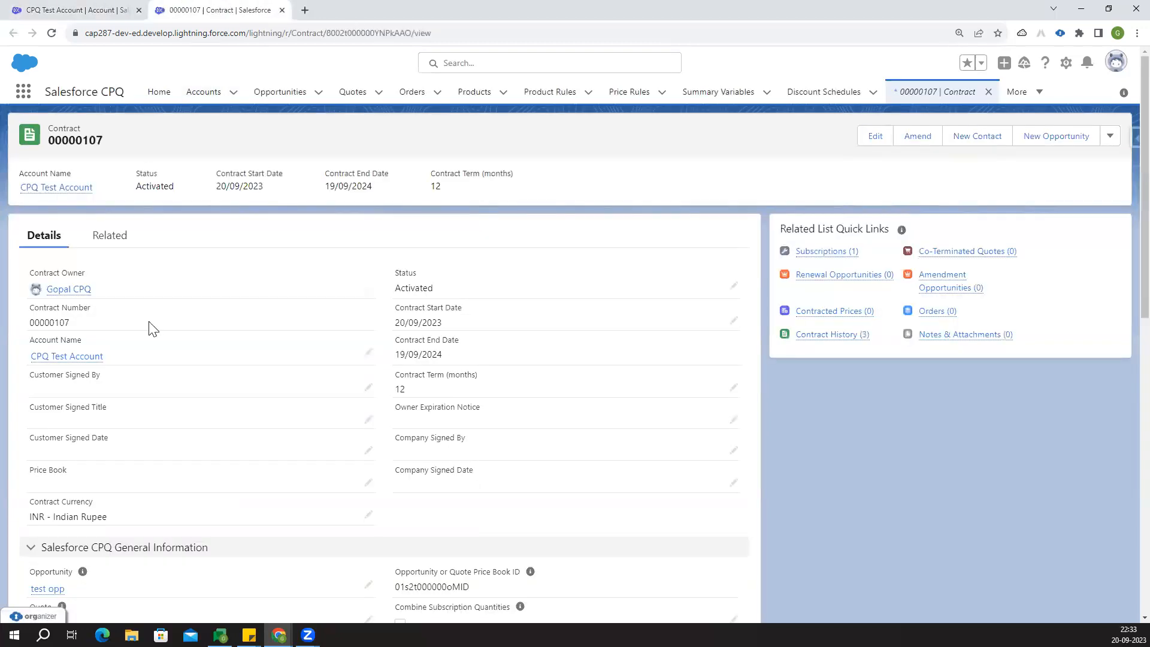
pyautogui.scroll(-6, 224, 395)
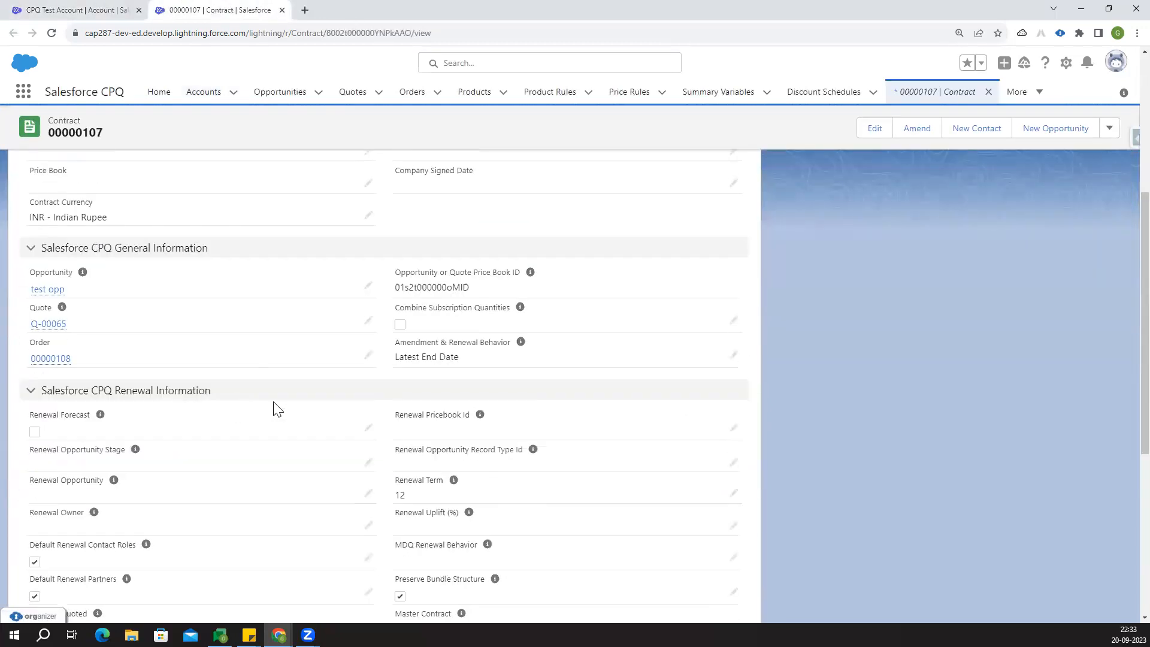
pyautogui.scroll(4, 158, 396)
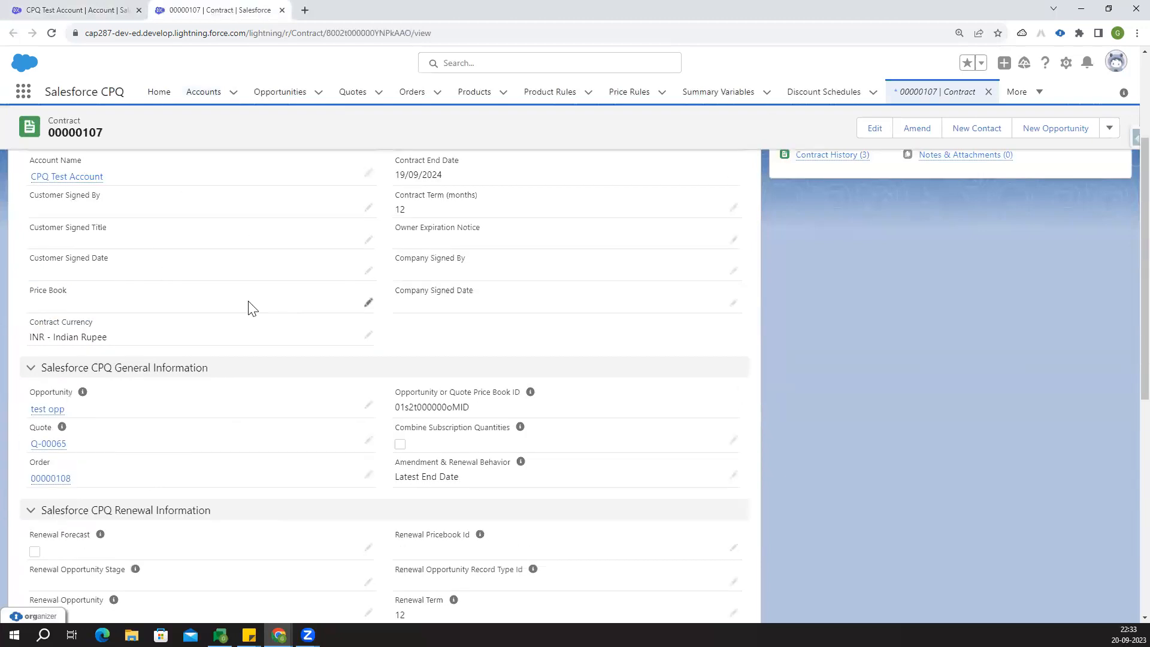
pyautogui.scroll(-4, 249, 305)
pyautogui.moveTo(31, 358); pyautogui.dragTo(89, 361)
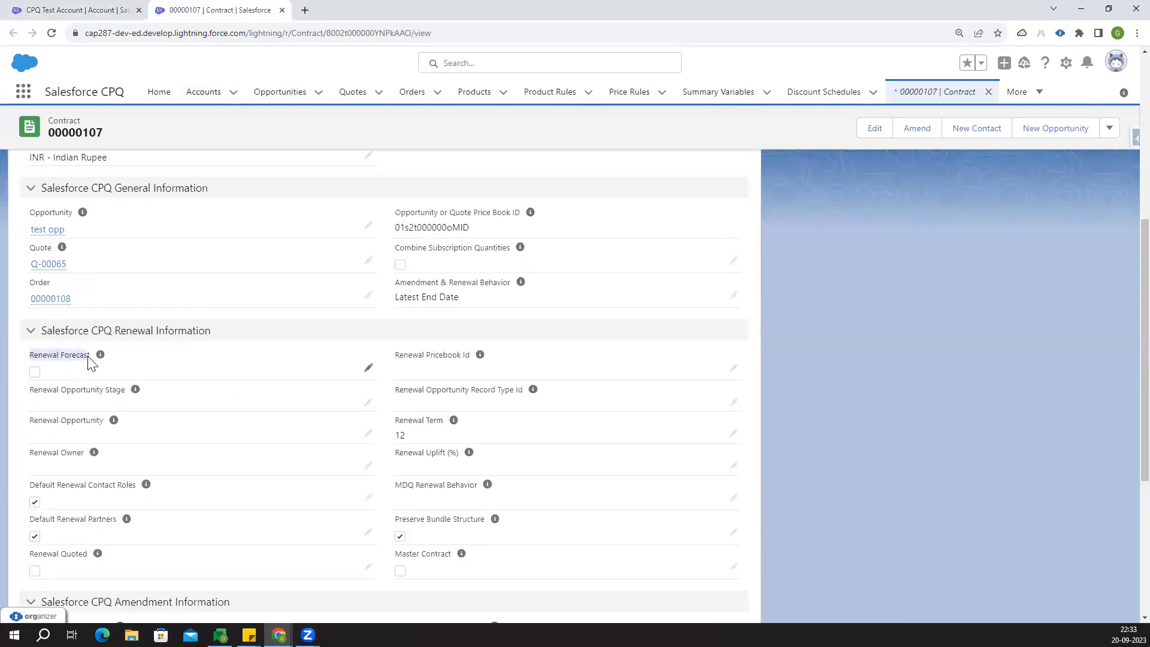
pyautogui.click(147, 366)
# Compare the Renew Contracts option on CPQ Test Account with the Renewal Forecast field on the activated contract.
pyautogui.click(18, 8)
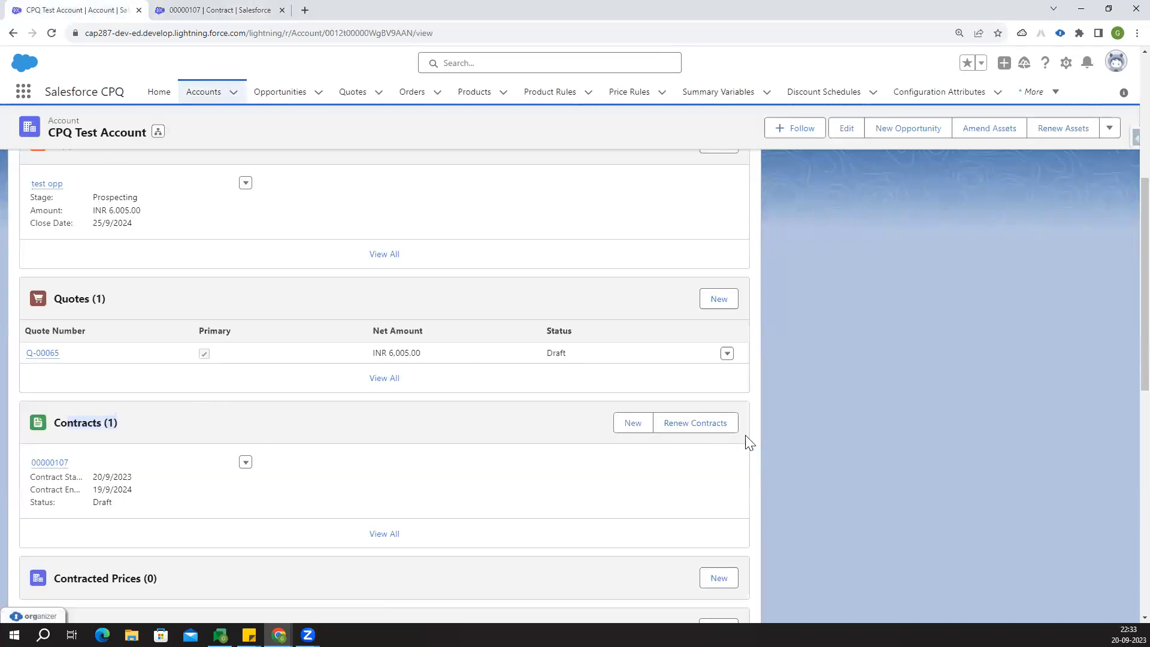
pyautogui.click(847, 459)
pyautogui.click(251, 9)
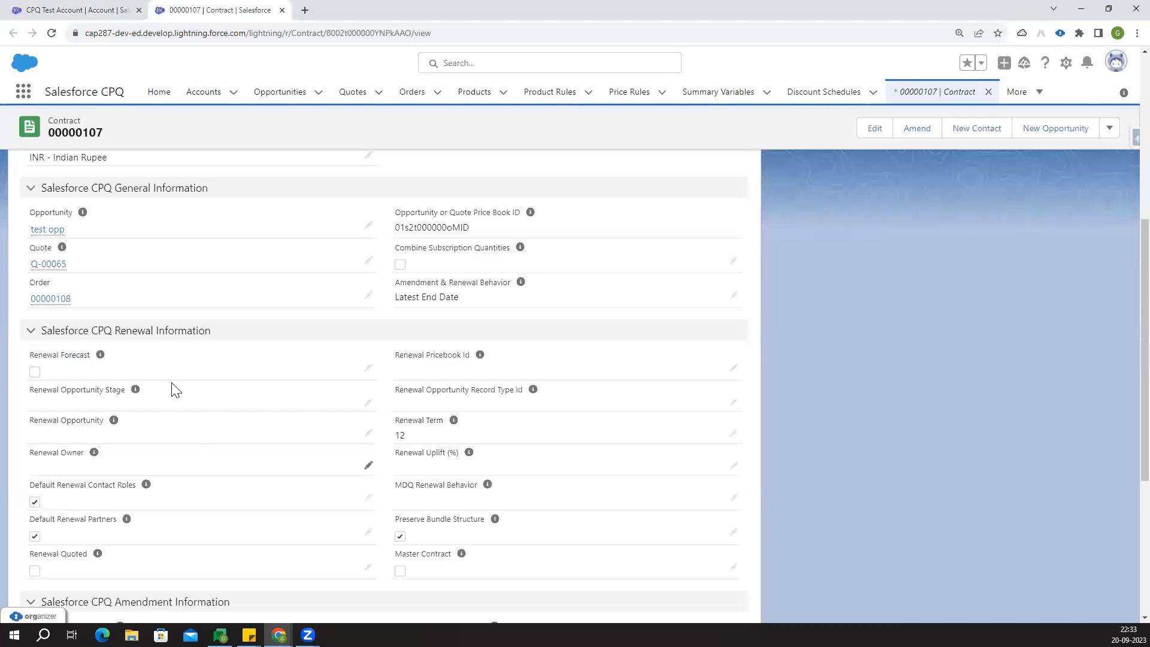
pyautogui.moveTo(22, 364); pyautogui.dragTo(93, 362)
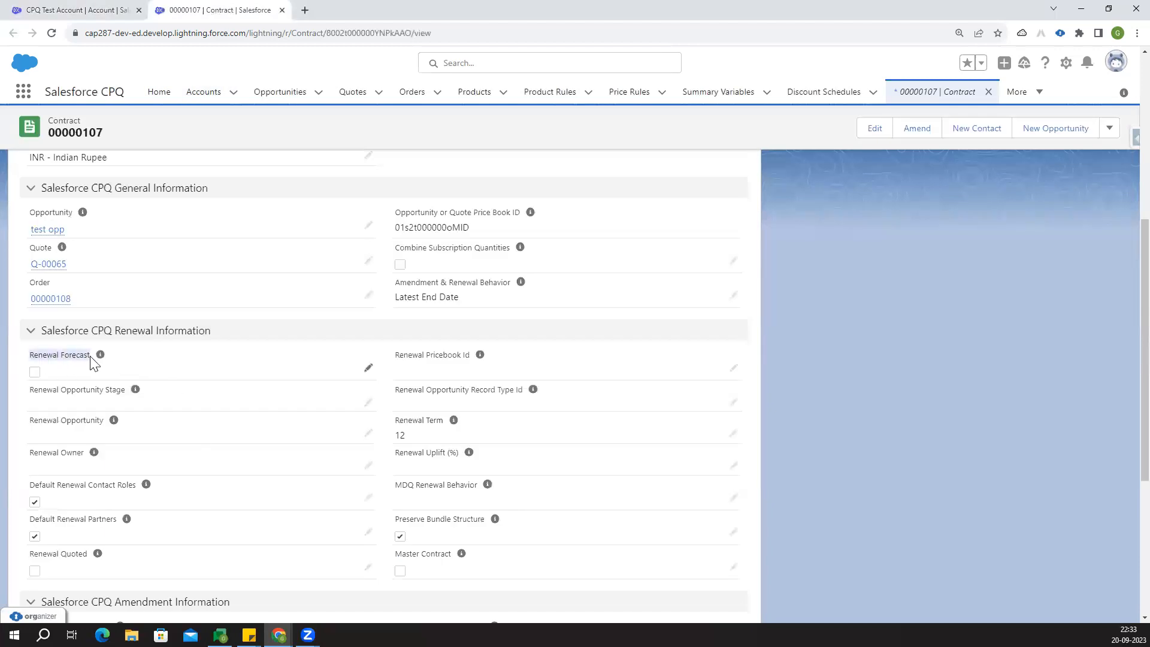
pyautogui.click(165, 370)
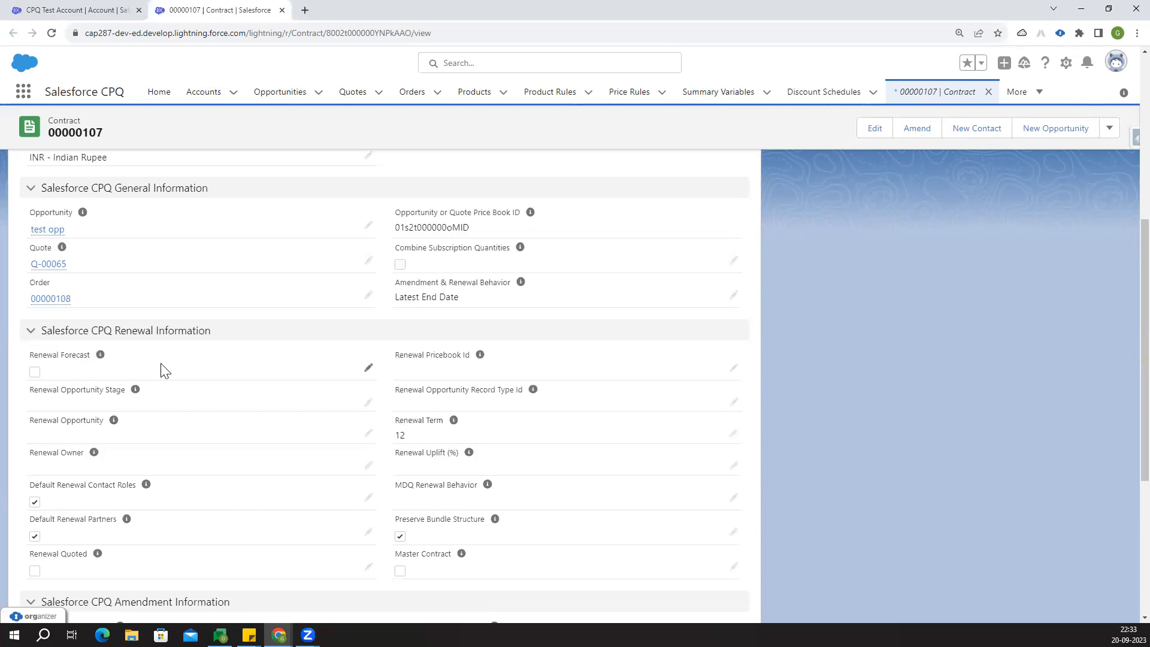
pyautogui.moveTo(26, 363); pyautogui.dragTo(89, 361)
pyautogui.click(154, 372)
pyautogui.scroll(3, 231, 397)
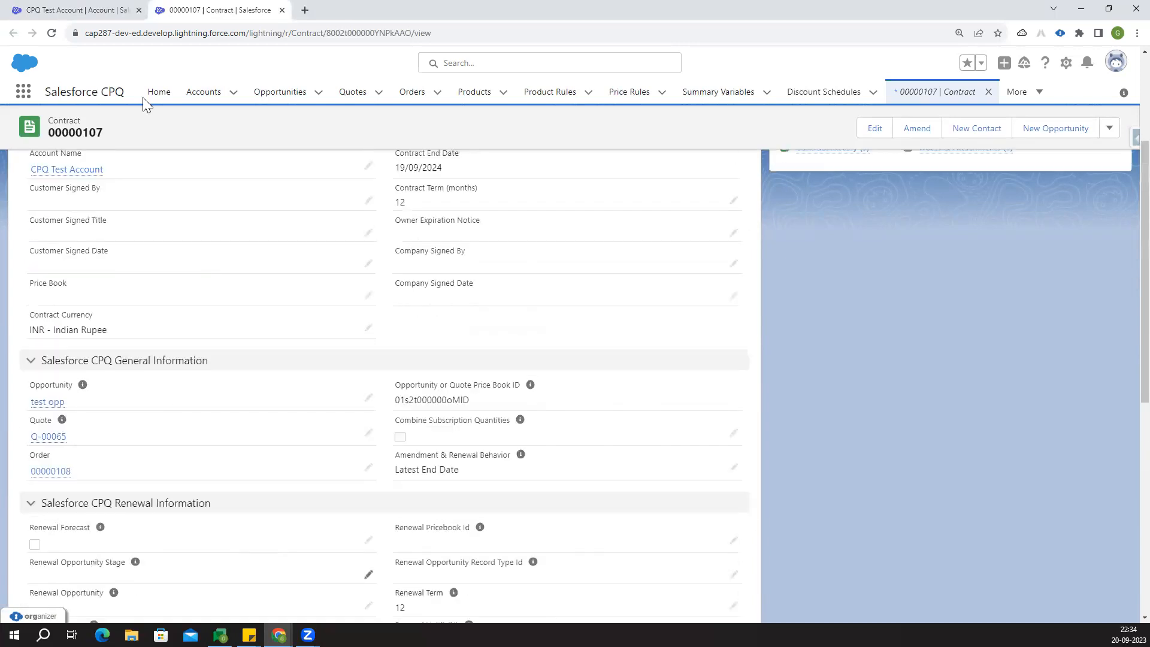
# Open the Renew Contracts page from CPQ Test Account's contracts, check it for contracts to renew, and return to the account.
pyautogui.click(72, 10)
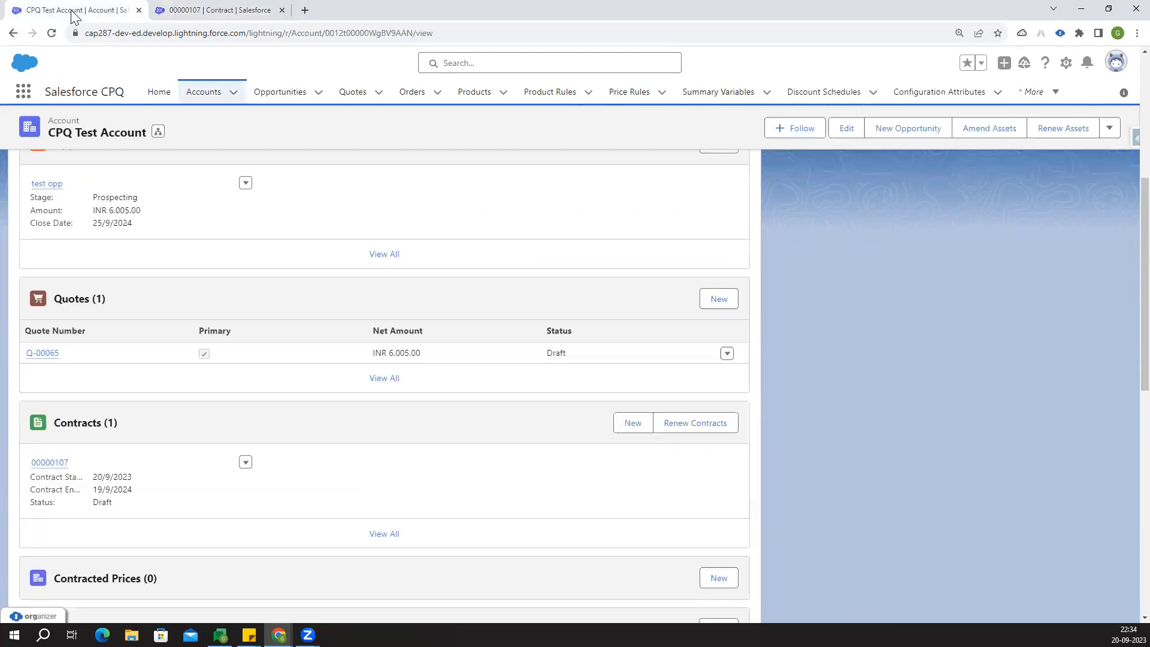
pyautogui.click(697, 424)
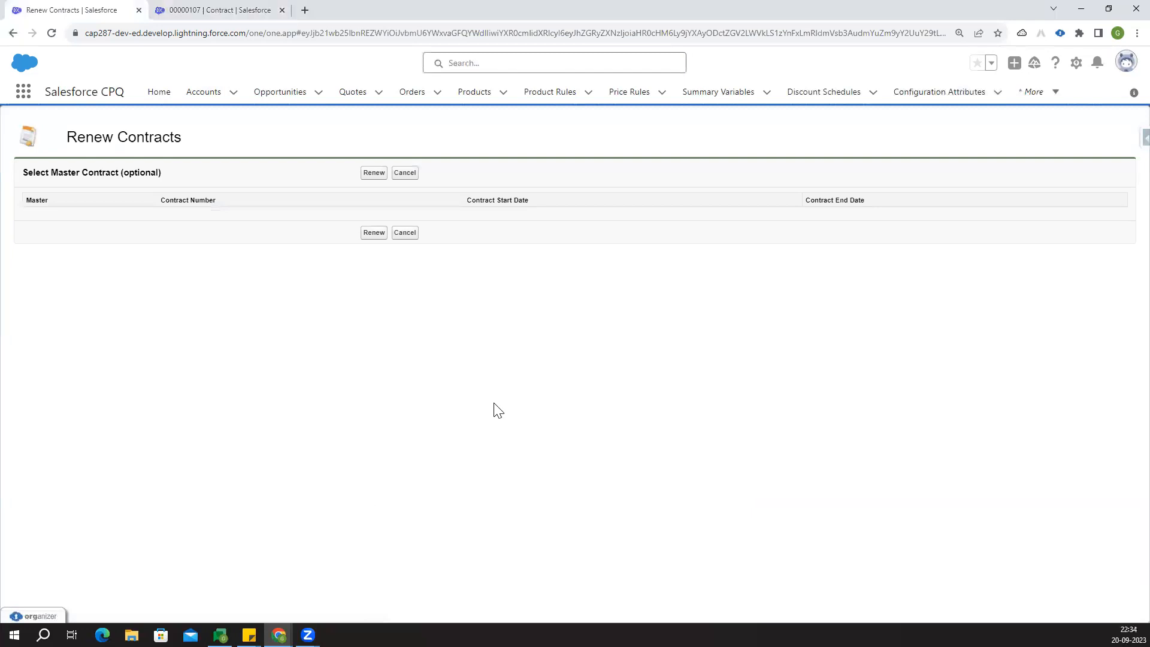
pyautogui.click(12, 33)
# Reload CPQ Test Account and check the contract's status in the related contracts and on the contract record.
pyautogui.scroll(-5, 212, 480)
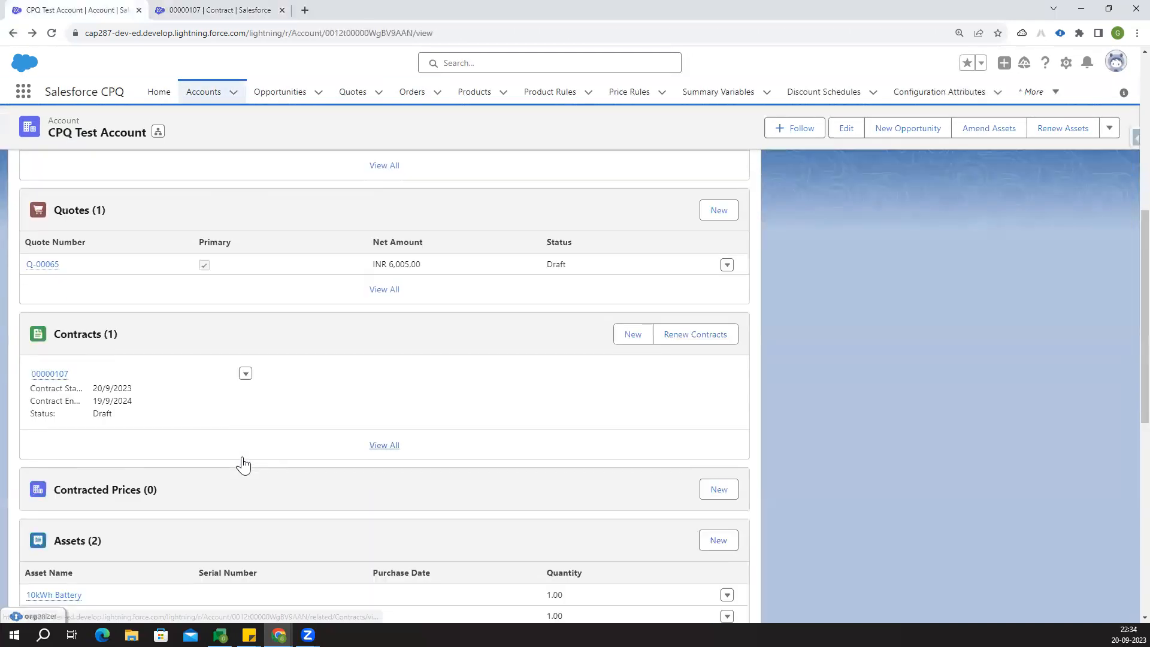
pyautogui.scroll(1, 243, 464)
pyautogui.click(51, 32)
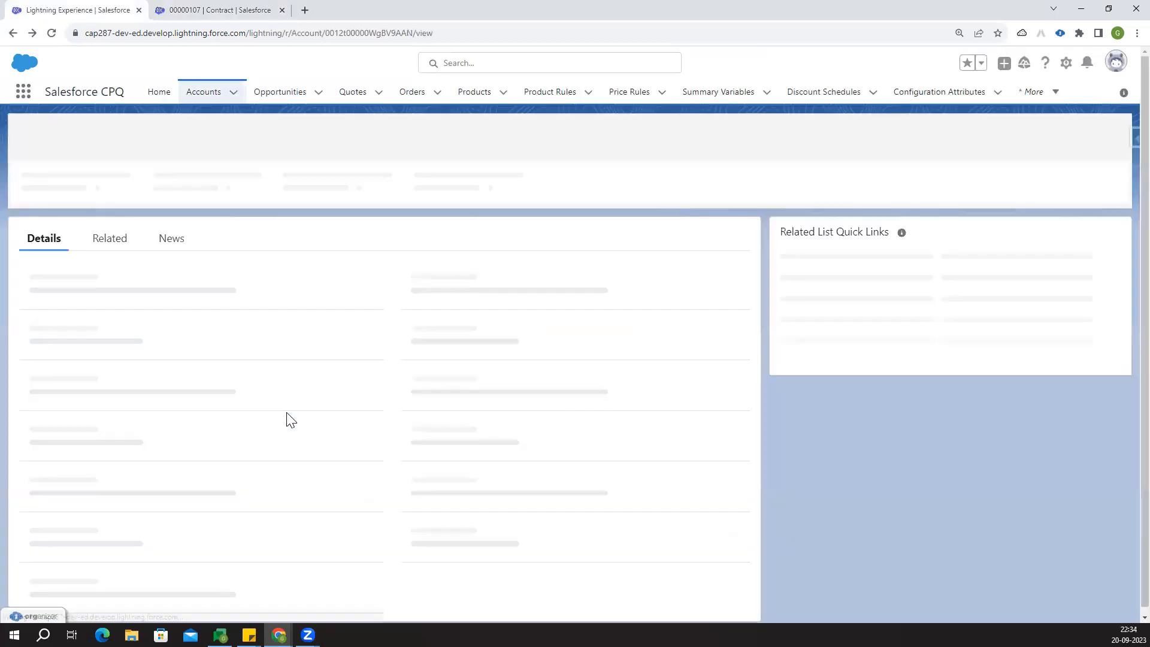
pyautogui.scroll(-7, 250, 399)
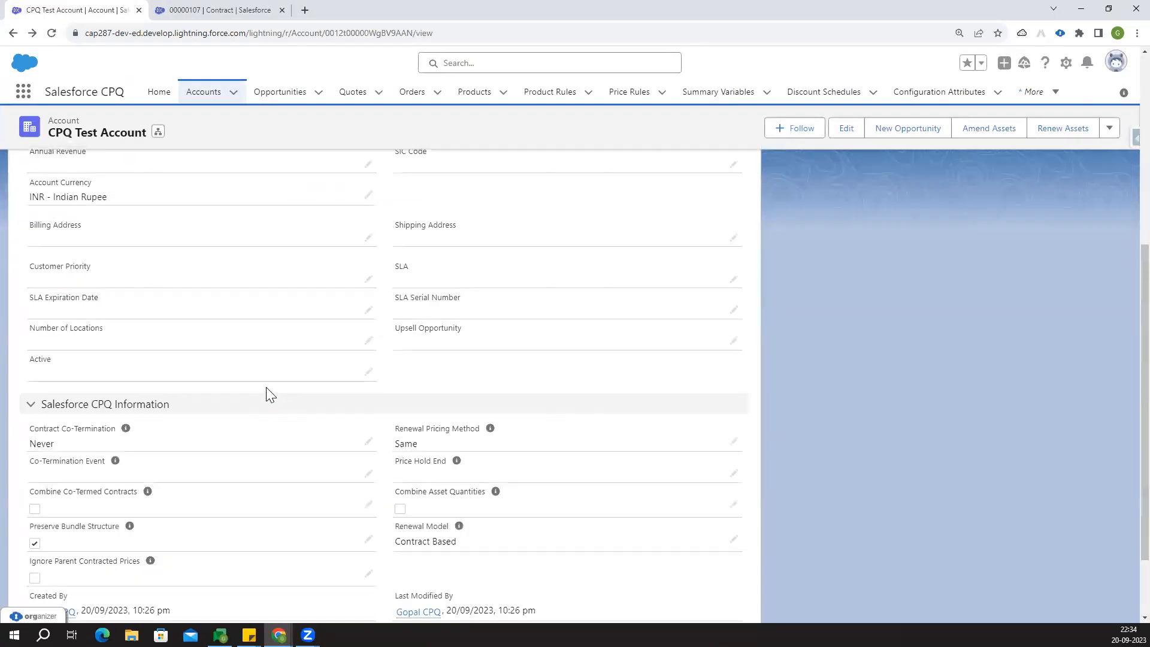
pyautogui.scroll(5, 276, 396)
pyautogui.scroll(3, 262, 381)
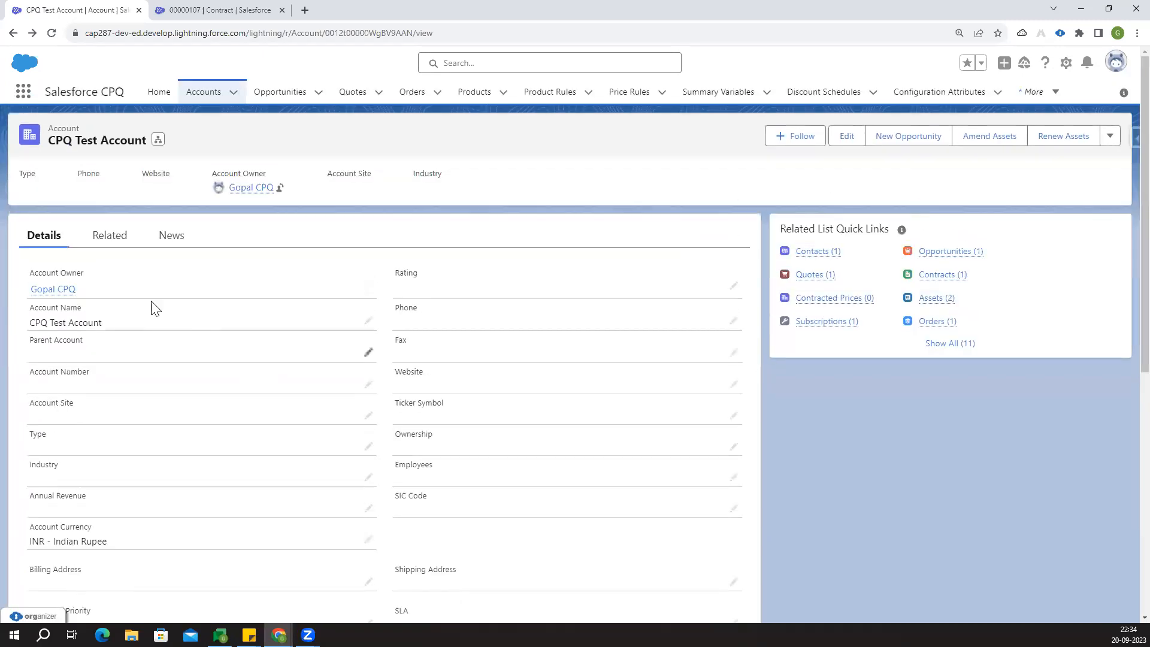
pyautogui.click(108, 246)
pyautogui.scroll(-5, 230, 398)
pyautogui.scroll(3, 231, 398)
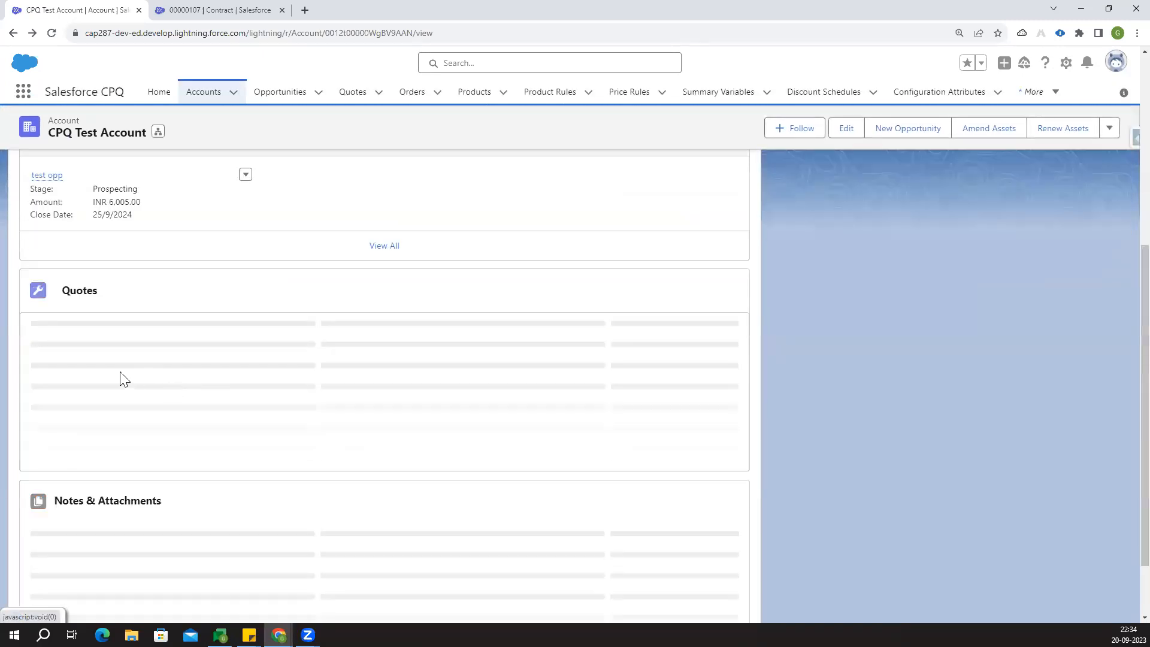
pyautogui.scroll(-2, 212, 389)
pyautogui.click(58, 334)
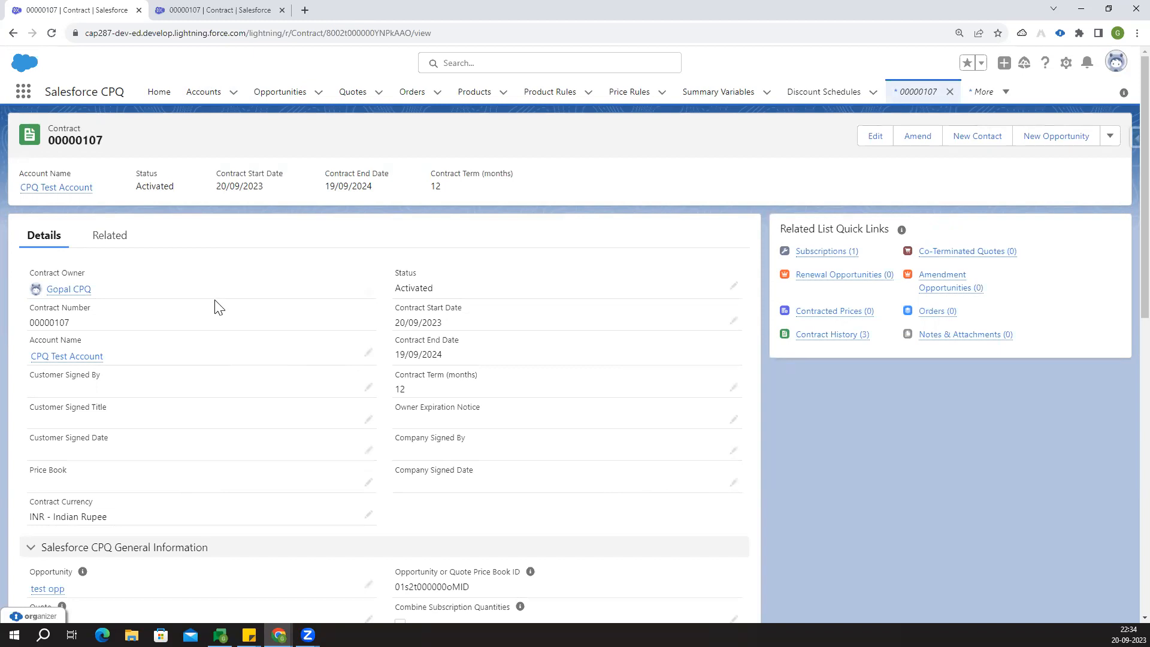
pyautogui.click(13, 34)
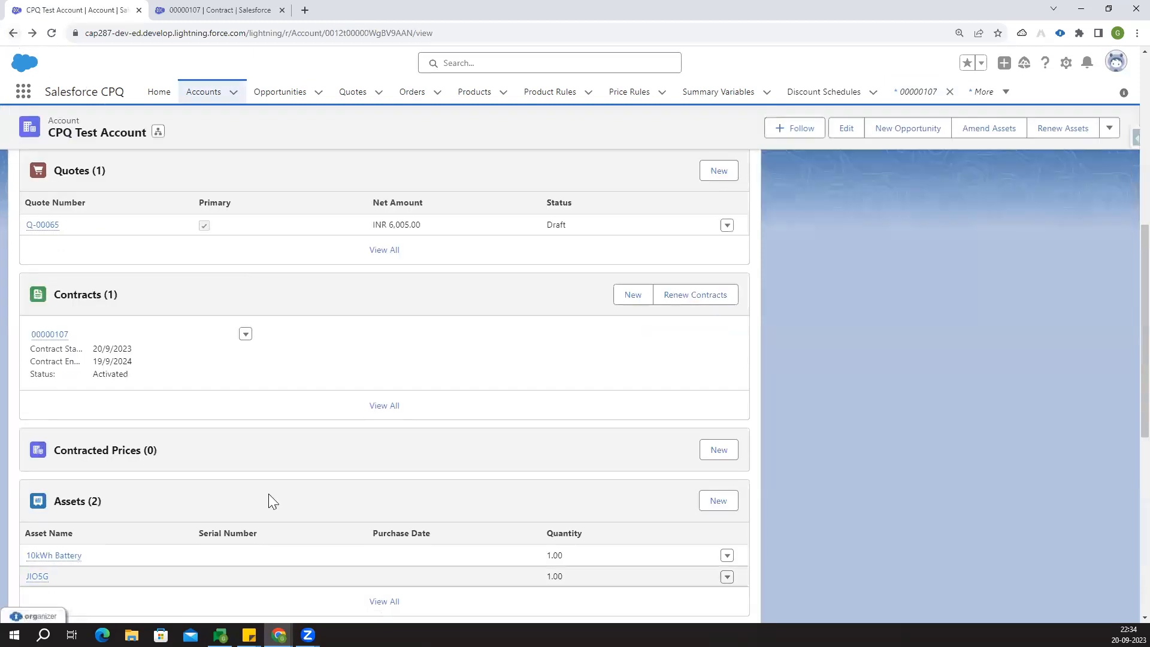
# Check the Renew Contracts page again, starting from the account's related contracts and from its full Contracts list.
pyautogui.click(684, 300)
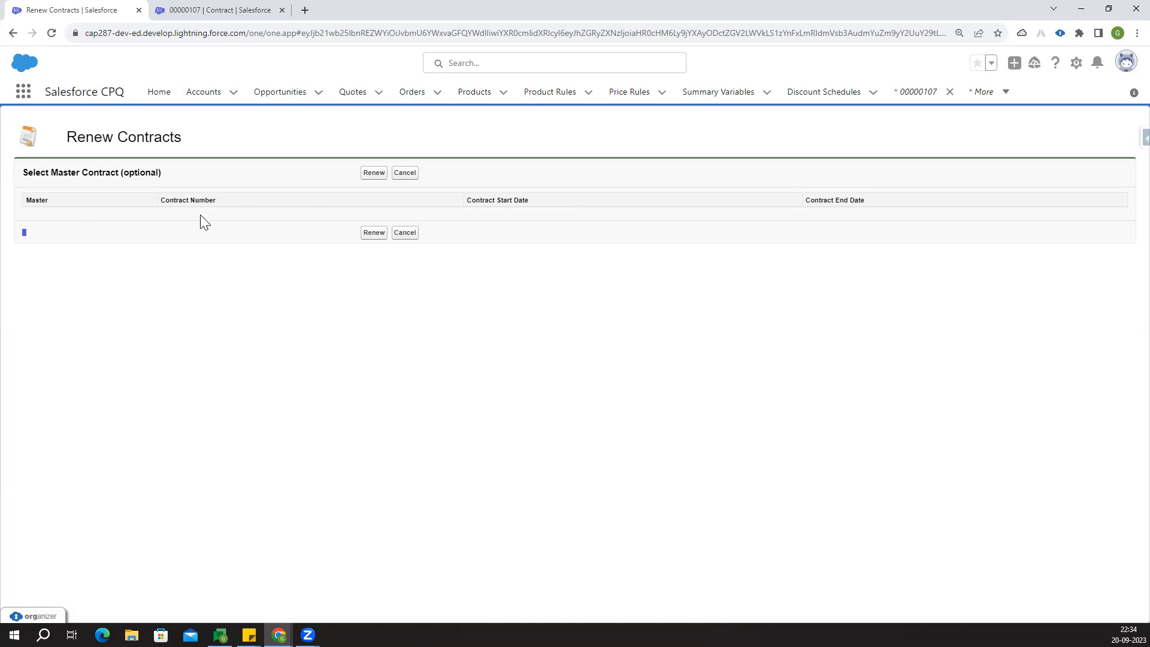
pyautogui.click(13, 33)
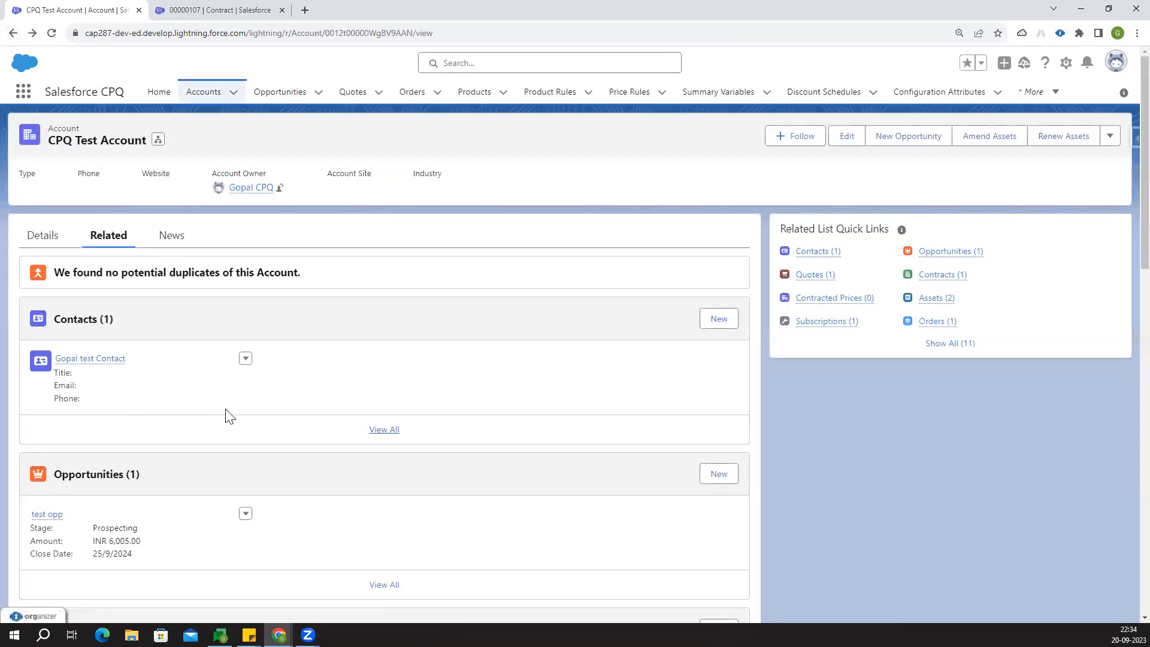
pyautogui.scroll(-7, 251, 413)
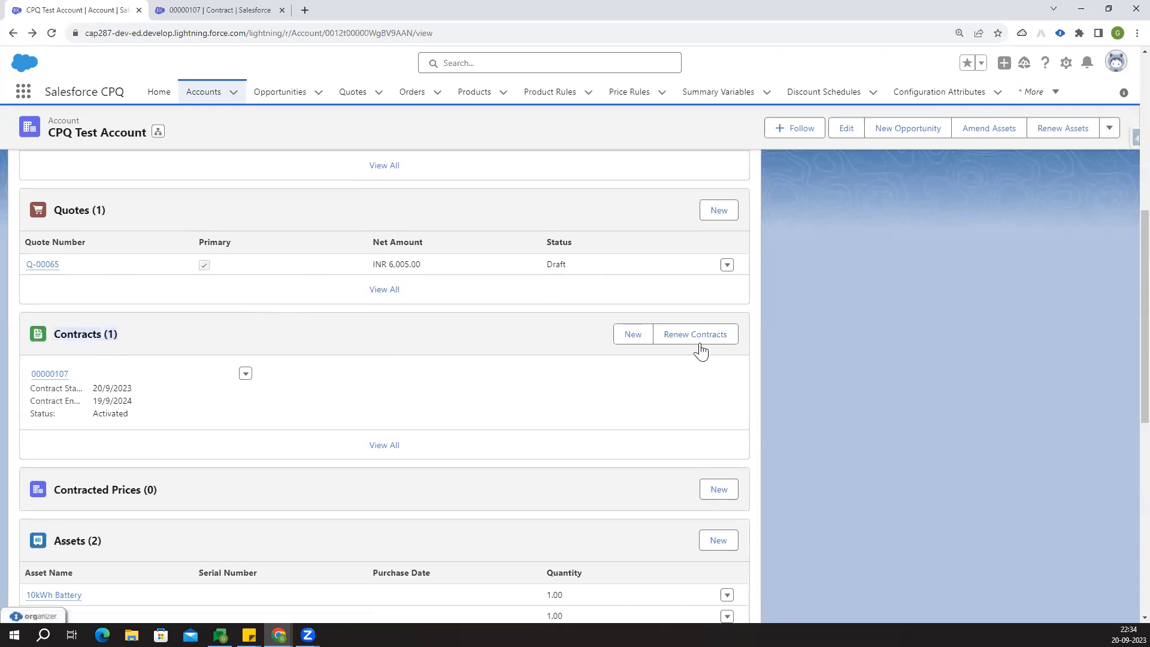
pyautogui.moveTo(167, 426); pyautogui.dragTo(35, 380)
pyautogui.click(394, 446)
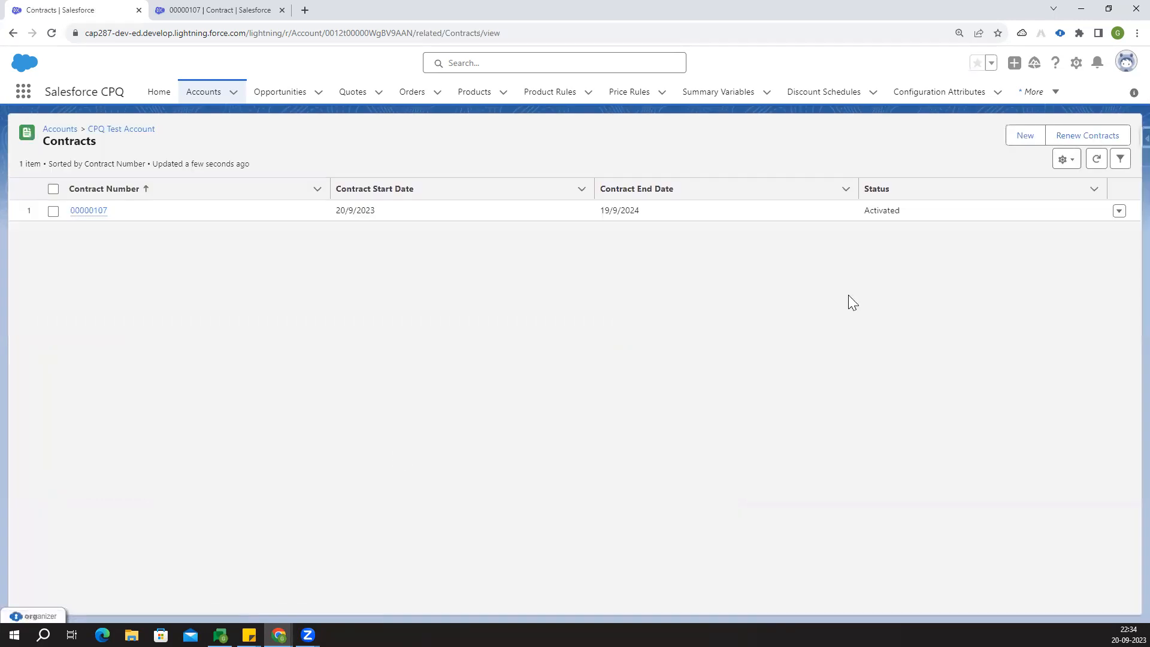
pyautogui.click(1071, 146)
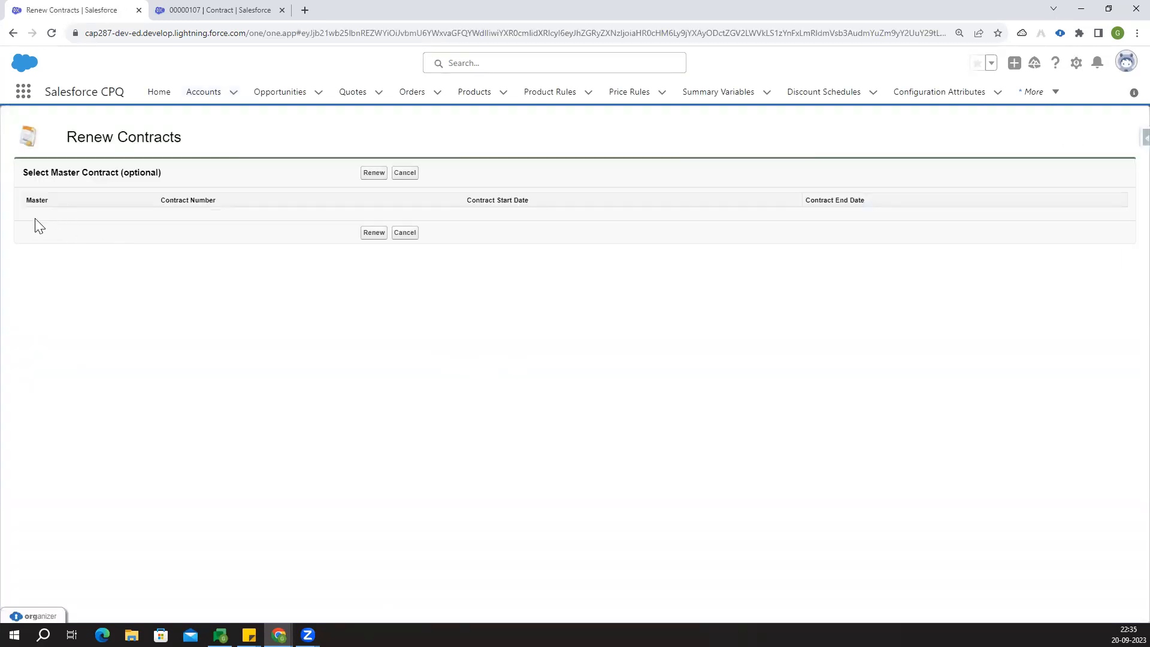
pyautogui.click(14, 33)
# Enable Renewal Forecast in the activated contract's renewal information and save the contract.
pyautogui.click(224, 9)
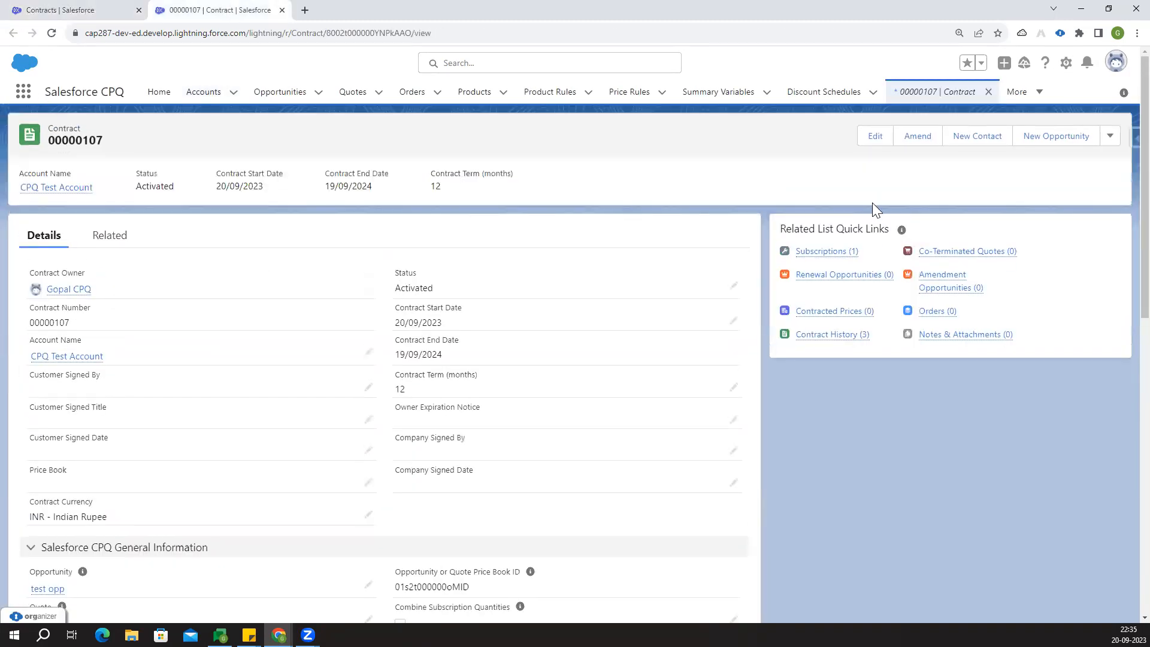
pyautogui.scroll(-7, 221, 412)
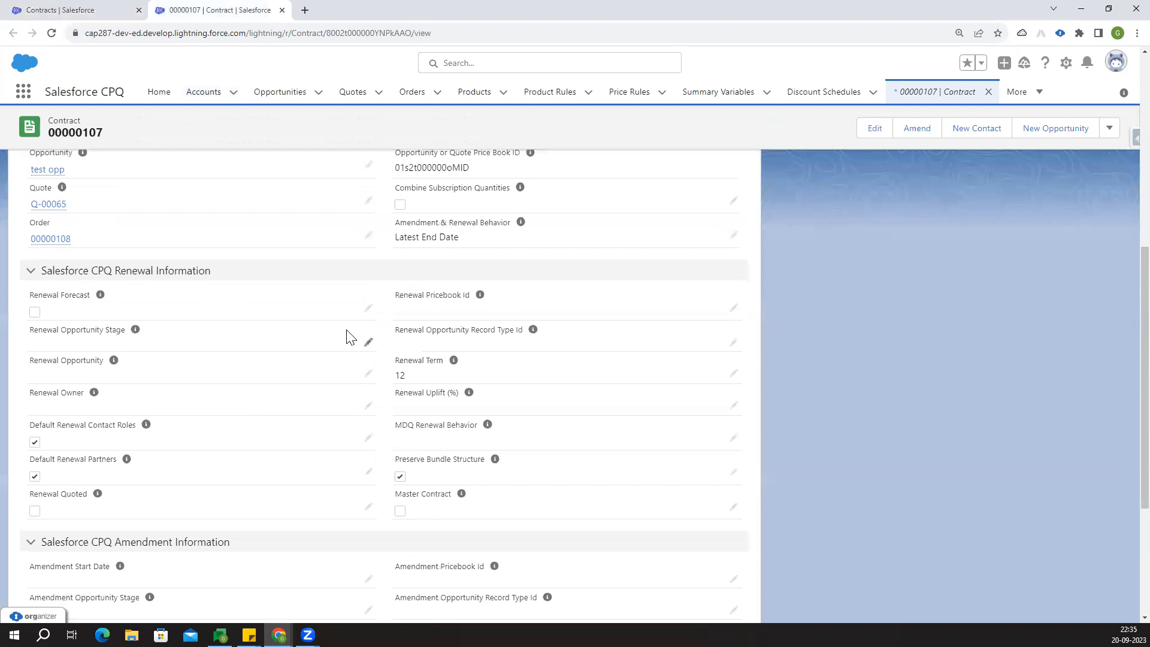
pyautogui.click(368, 308)
pyautogui.click(40, 327)
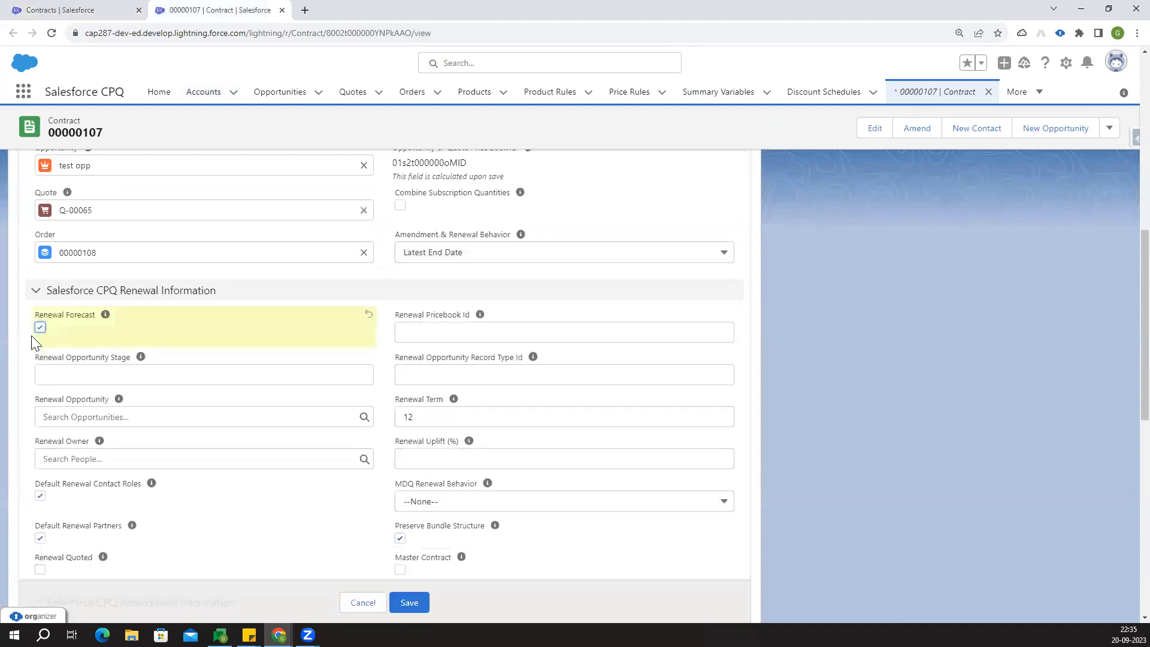
pyautogui.click(398, 599)
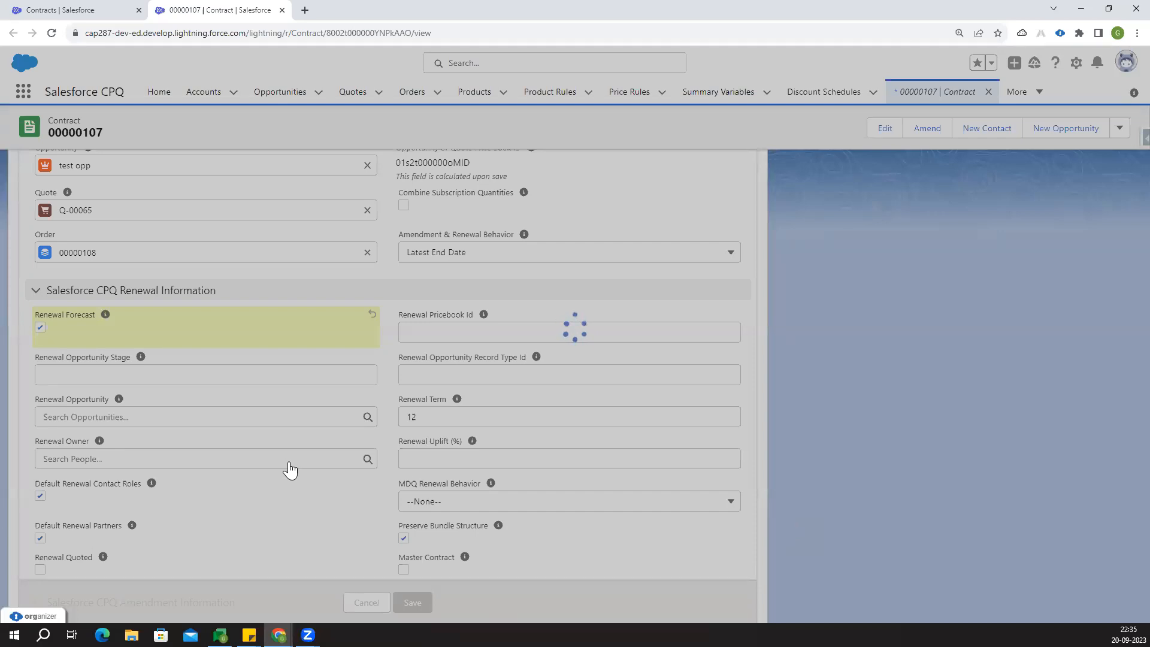
# Check the contract's renewal information and open its renewal opportunity in a separate browser tab.
pyautogui.scroll(2, 179, 455)
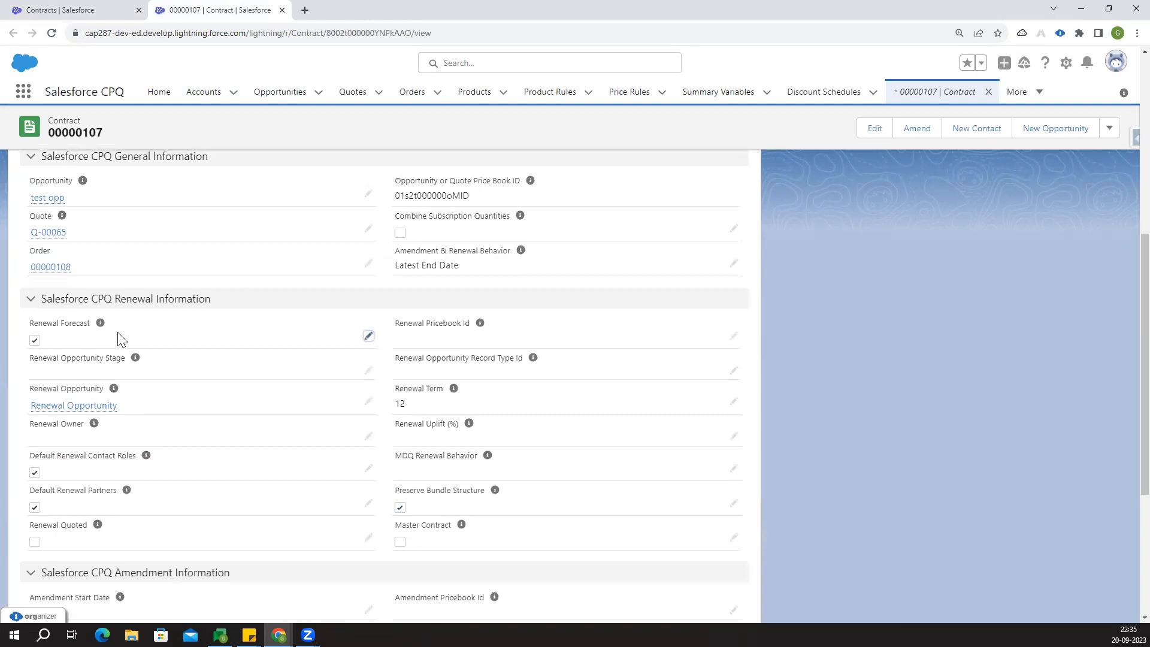
pyautogui.scroll(6, 941, 449)
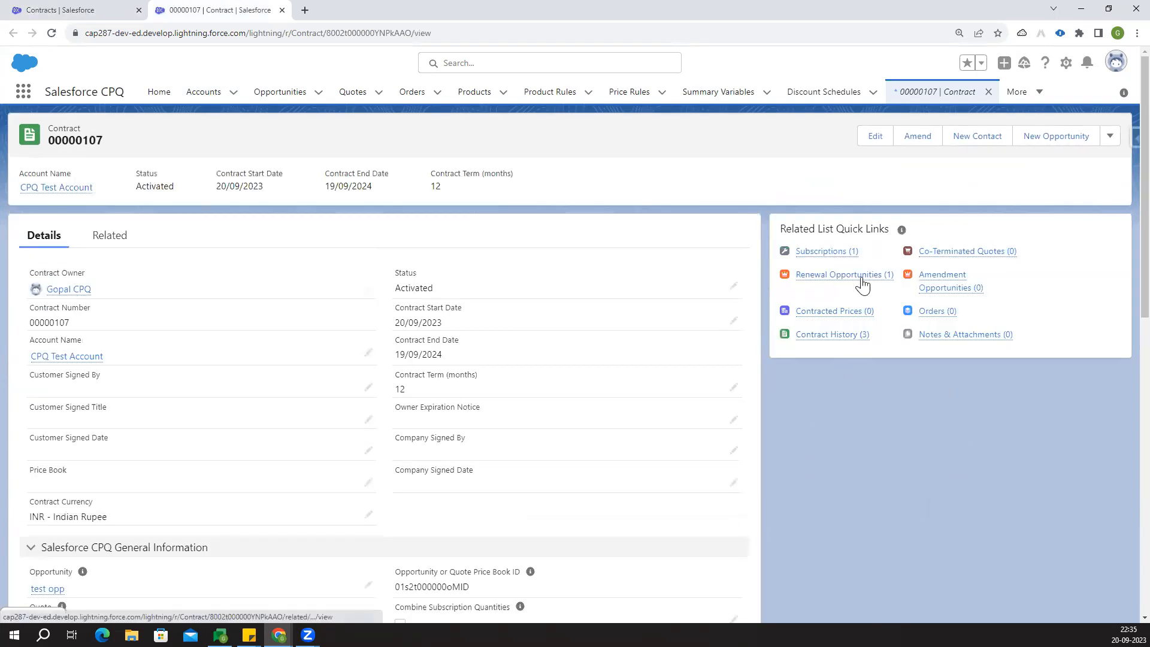
pyautogui.moveTo(862, 282)
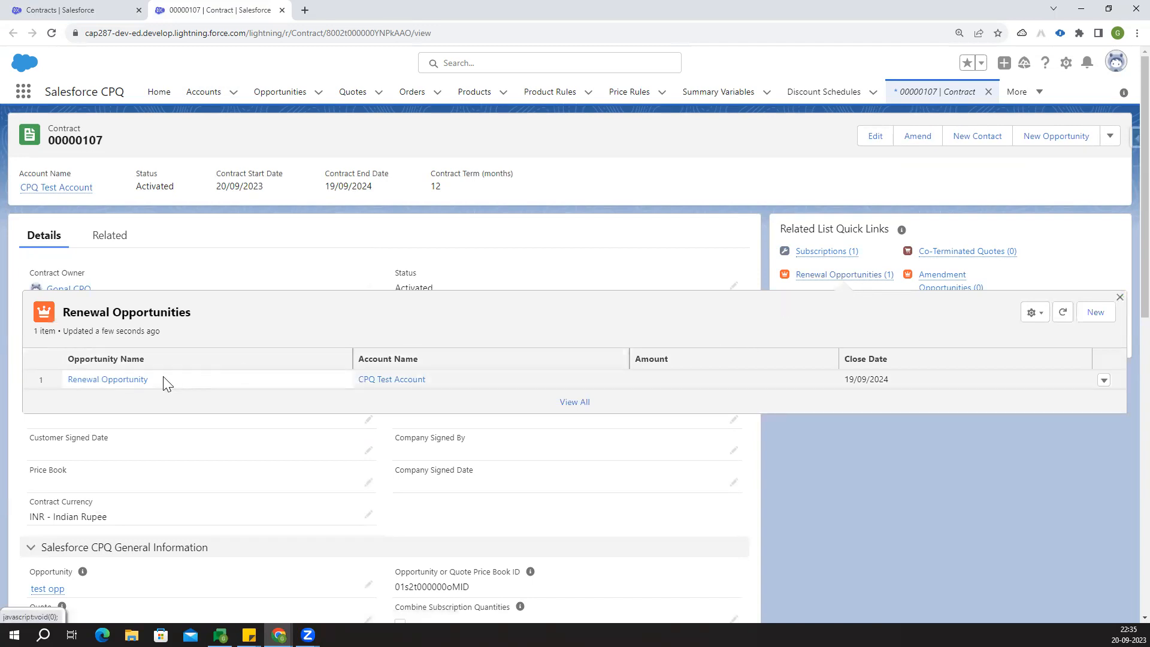
pyautogui.middleClick(135, 380)
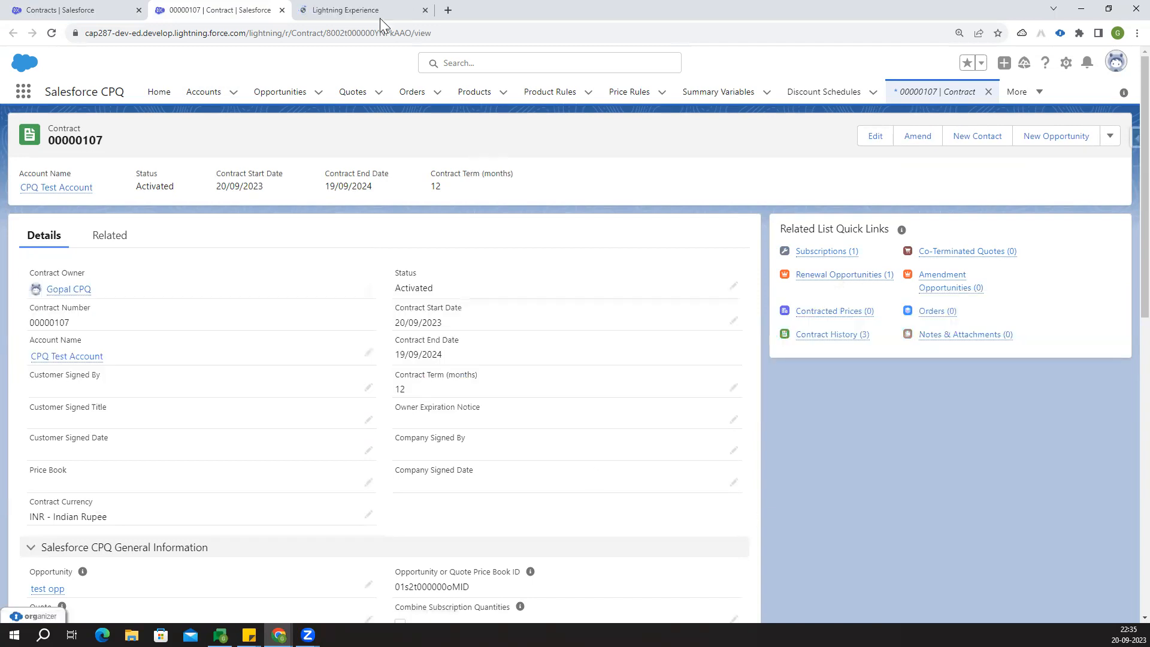
pyautogui.click(358, 9)
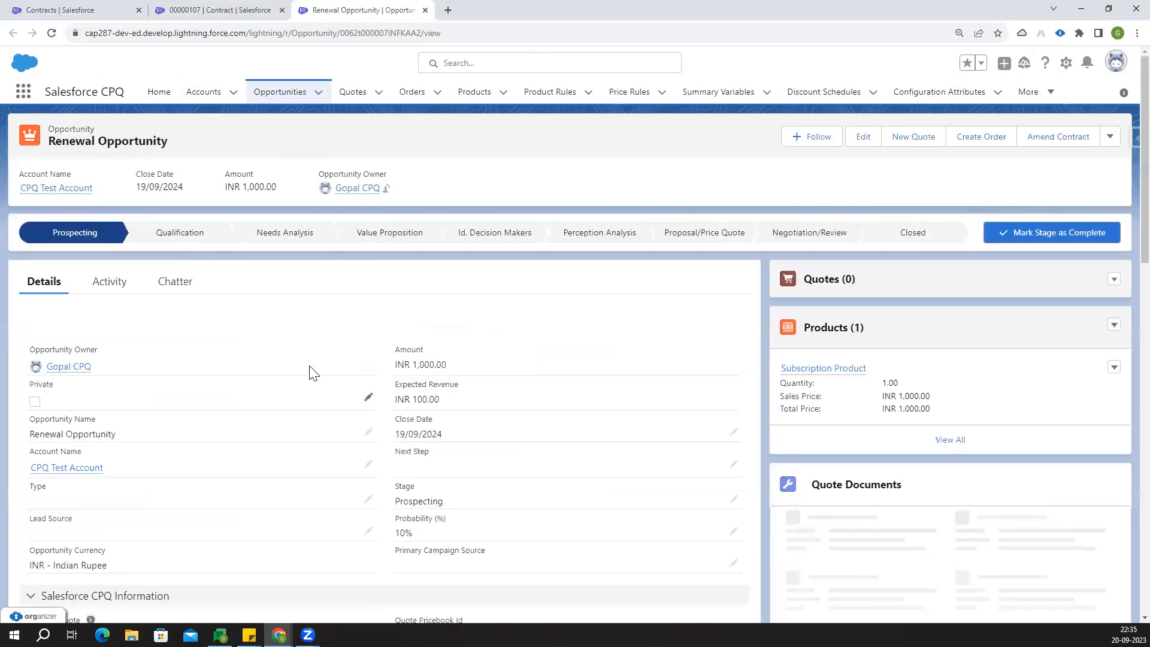
# Check the renewal opportunity's Salesforce CPQ information and open its renewed contract in a separate browser tab.
pyautogui.scroll(-4, 324, 365)
pyautogui.scroll(-2, 296, 361)
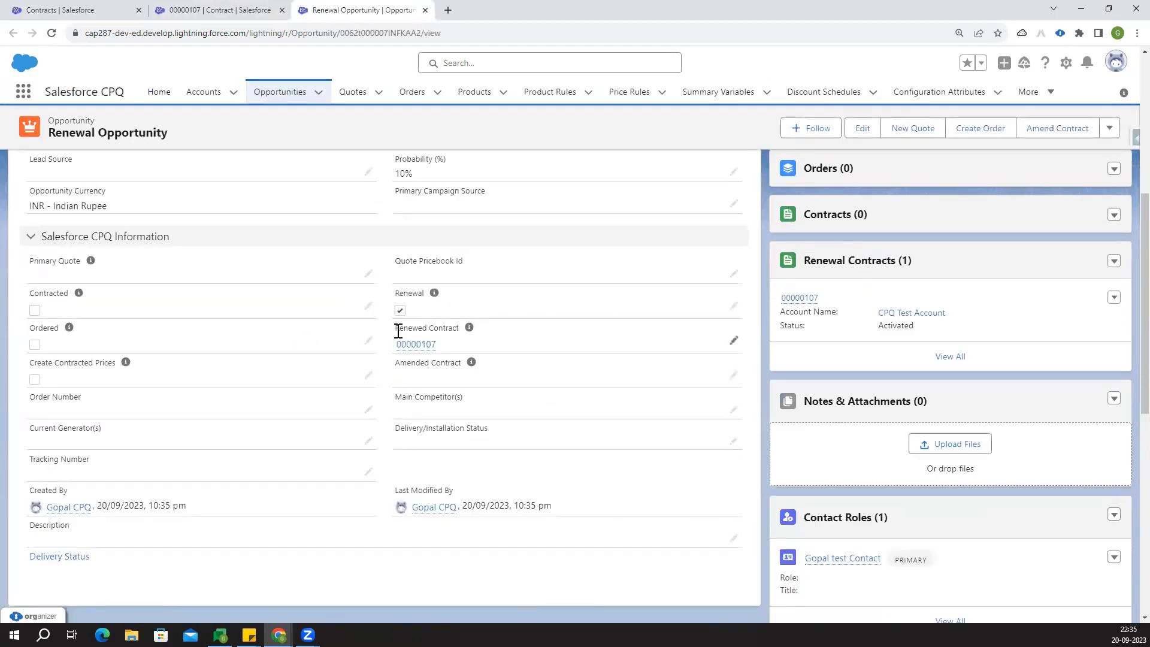
pyautogui.tripleClick(424, 332)
pyautogui.click(508, 350)
pyautogui.middleClick(413, 346)
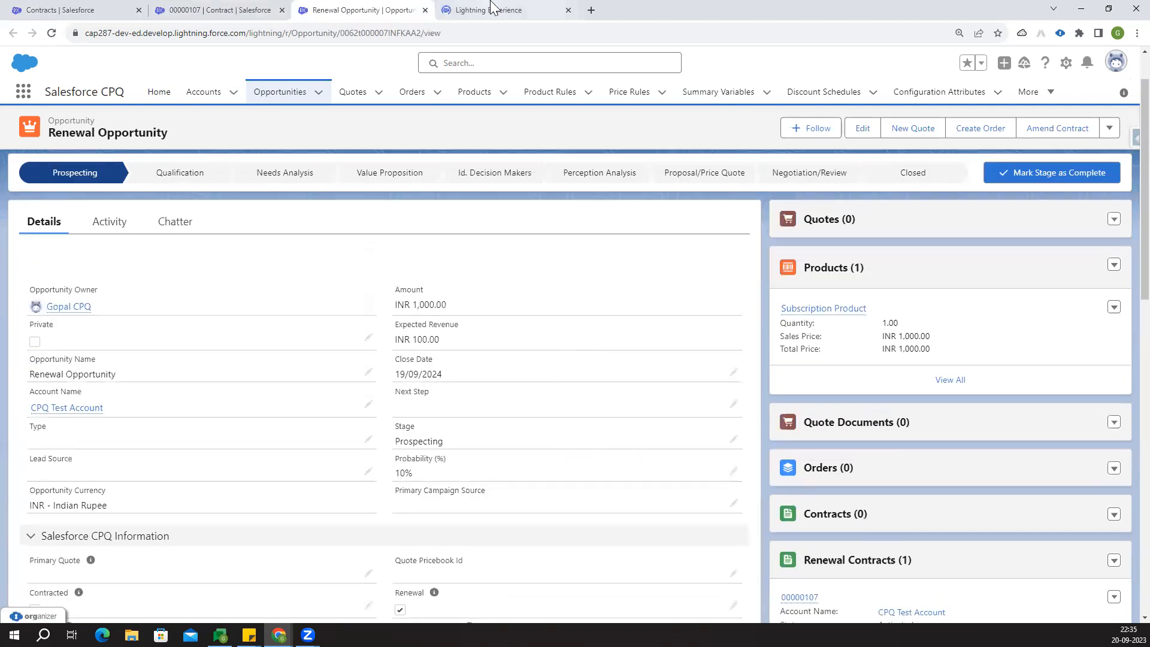
pyautogui.click(492, 9)
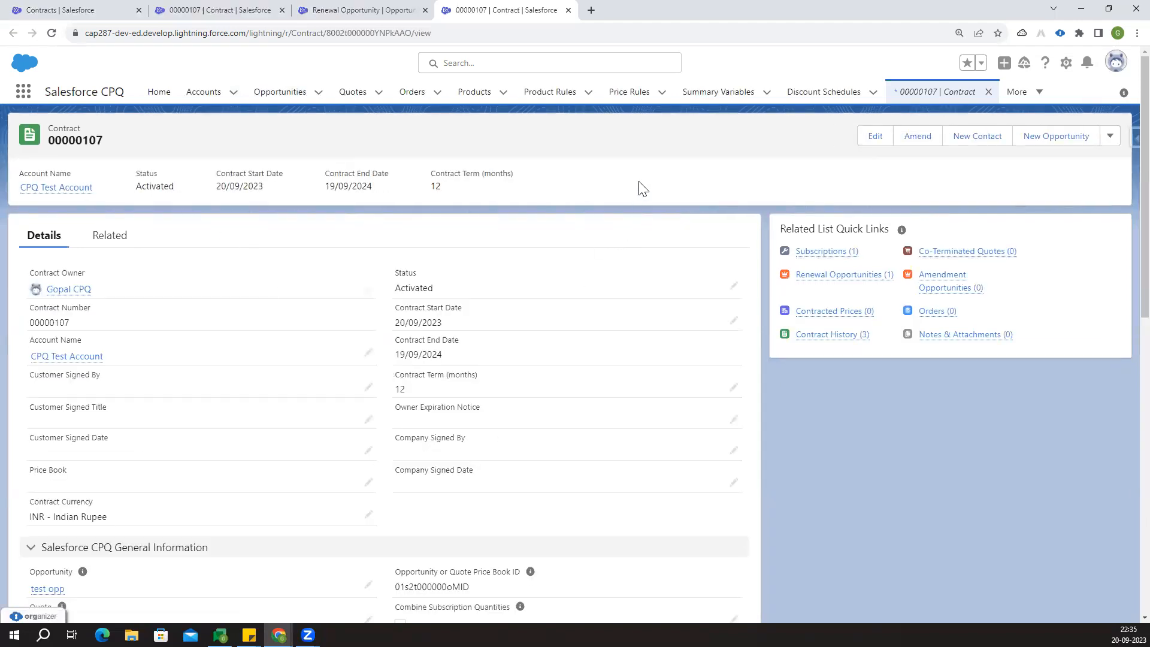
# Review the Renewal Forecast and Renewal Opportunity fields in the renewed contract's renewal information.
pyautogui.scroll(-4, 671, 290)
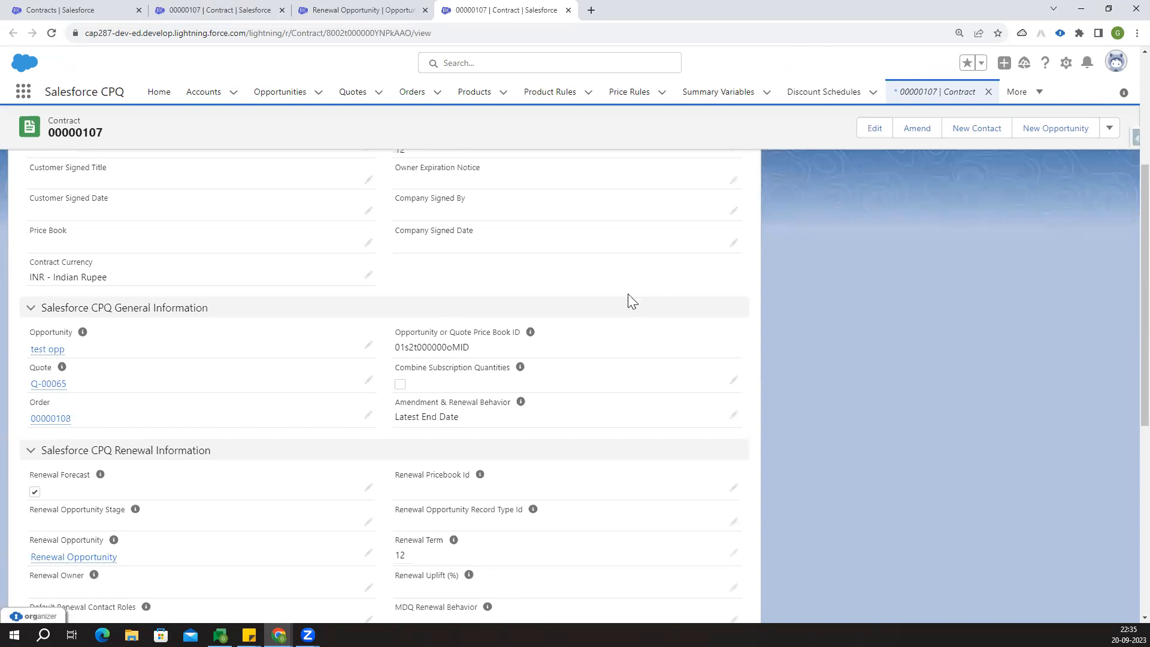
pyautogui.scroll(-4, 628, 299)
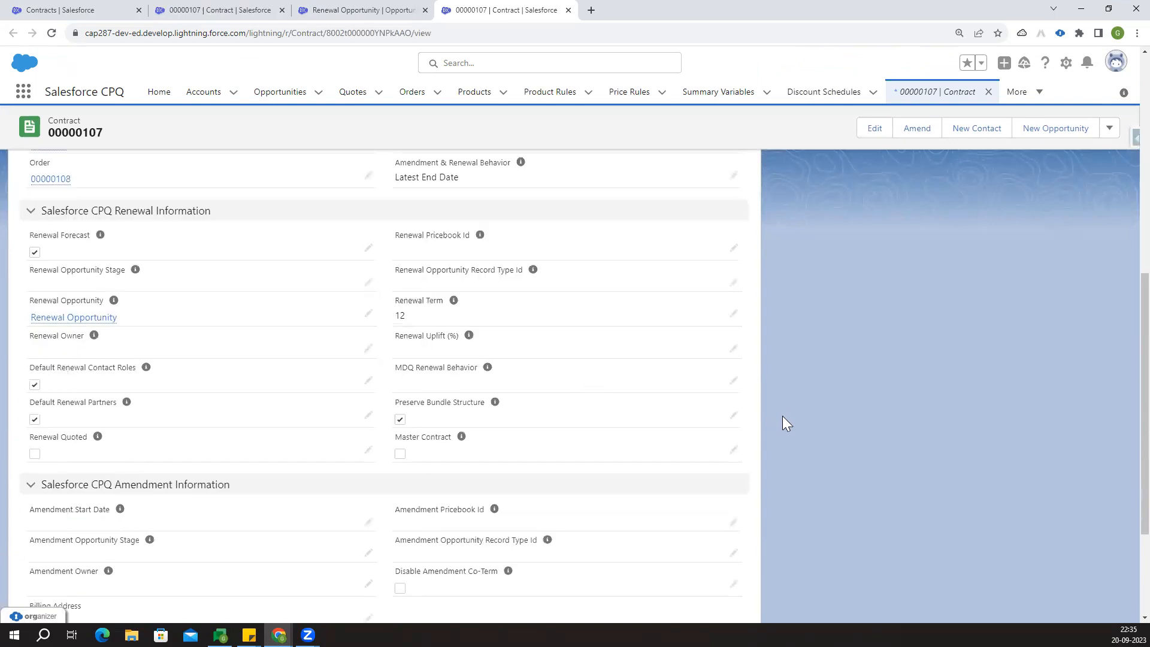
pyautogui.moveTo(31, 236); pyautogui.dragTo(92, 237)
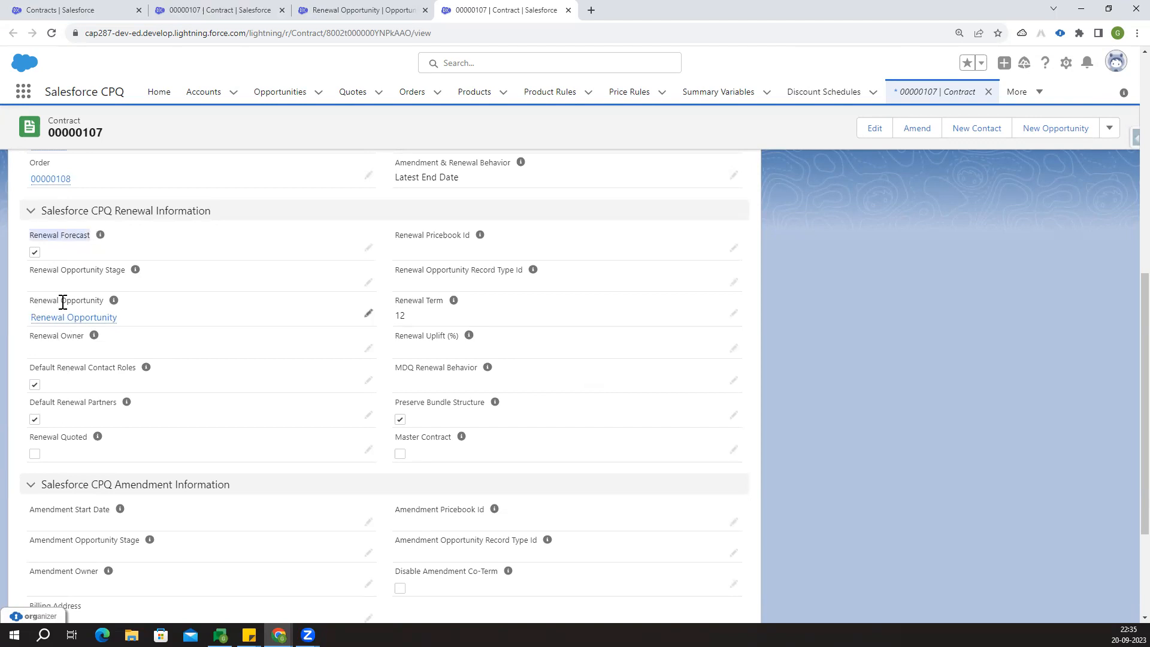
pyautogui.moveTo(103, 320)
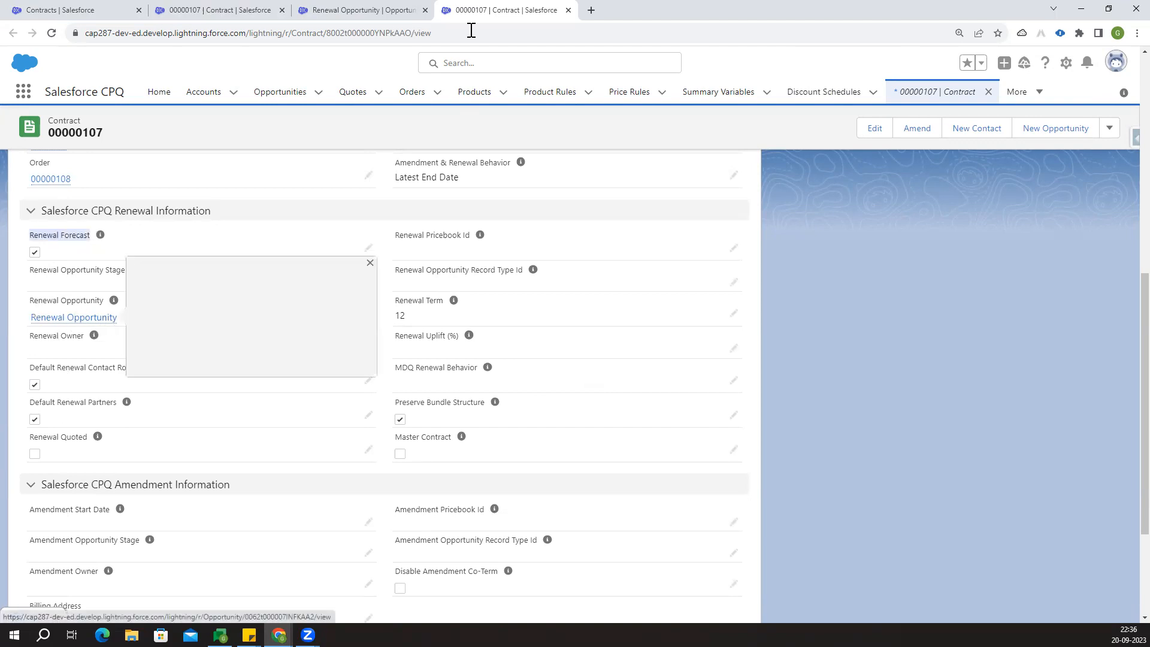
pyautogui.click(857, 447)
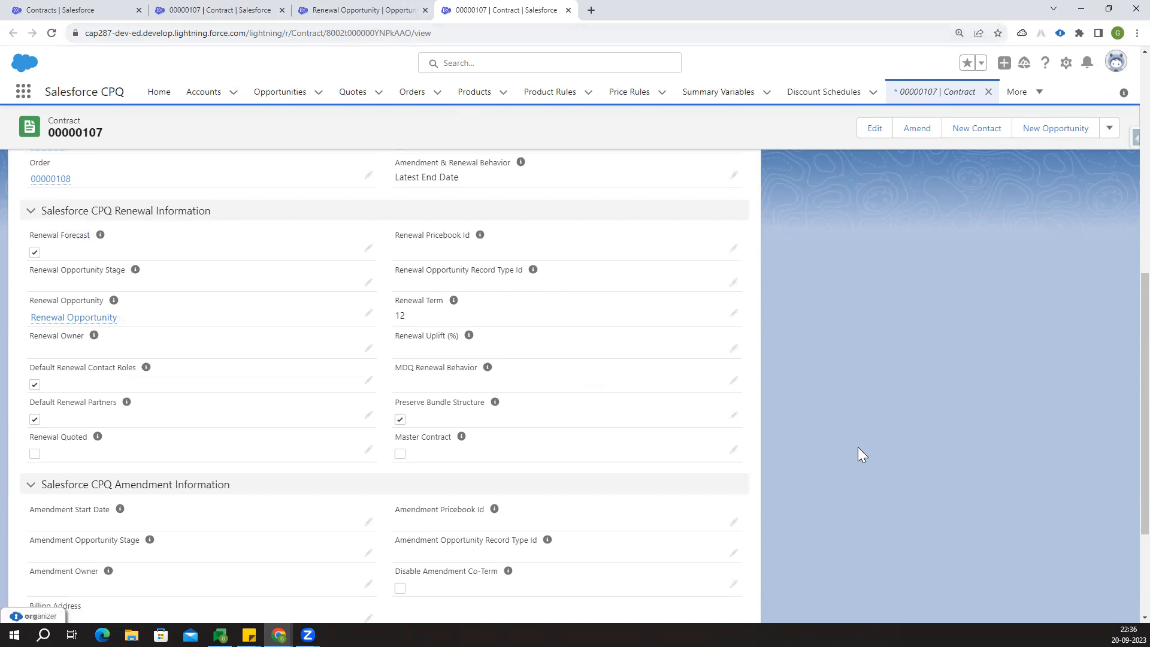
pyautogui.scroll(8, 858, 447)
# Return to the renewal opportunity and check its Renewed Contract field in the Salesforce CPQ information.
pyautogui.click(362, 9)
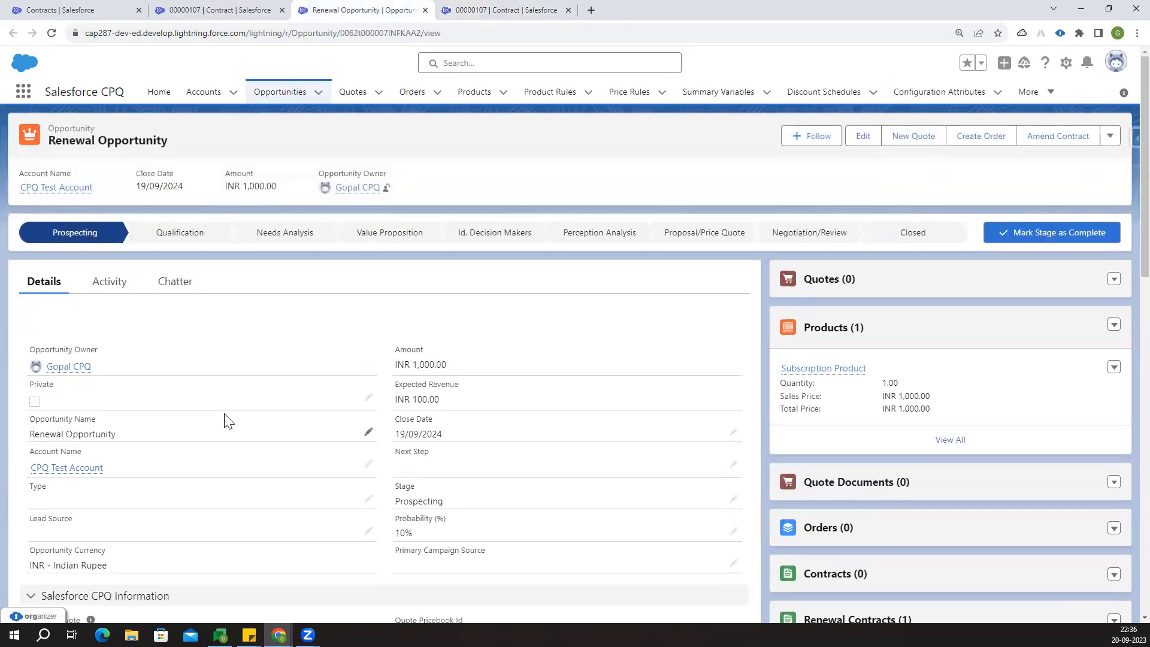
pyautogui.scroll(-6, 218, 436)
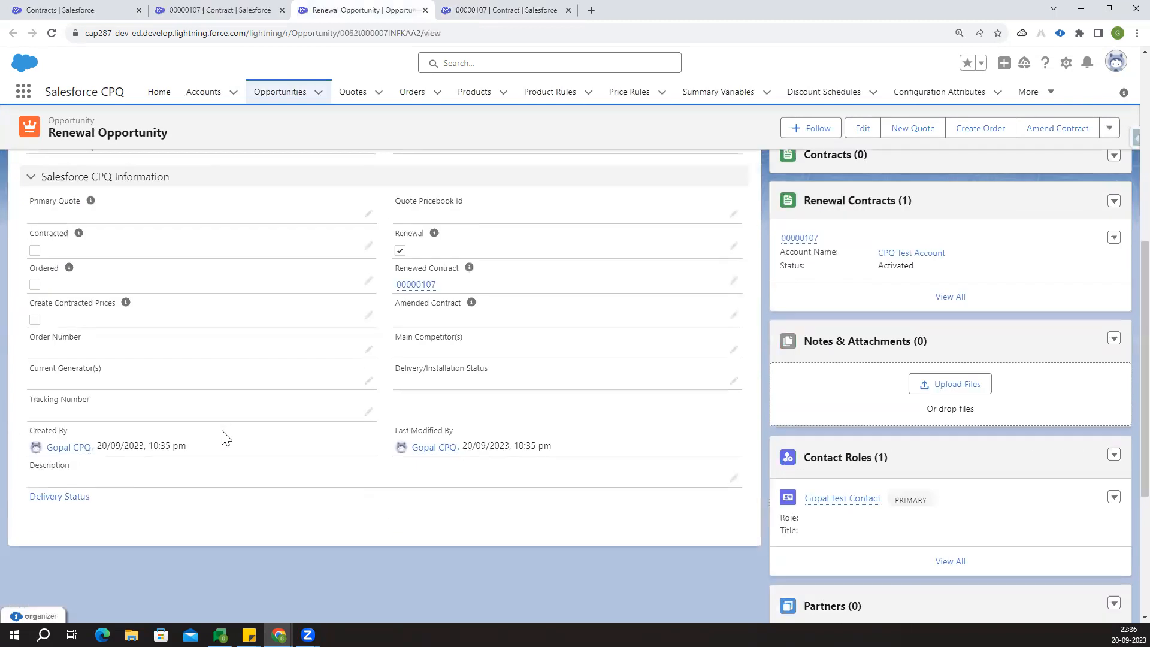
pyautogui.moveTo(395, 267); pyautogui.dragTo(458, 267)
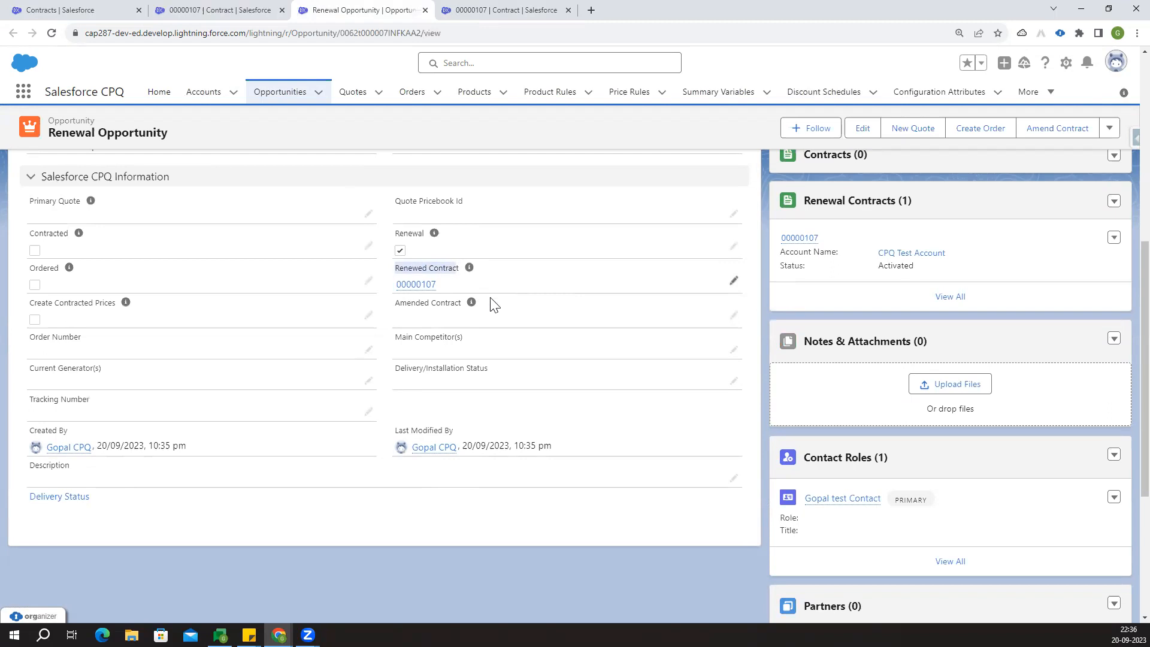
pyautogui.click(509, 295)
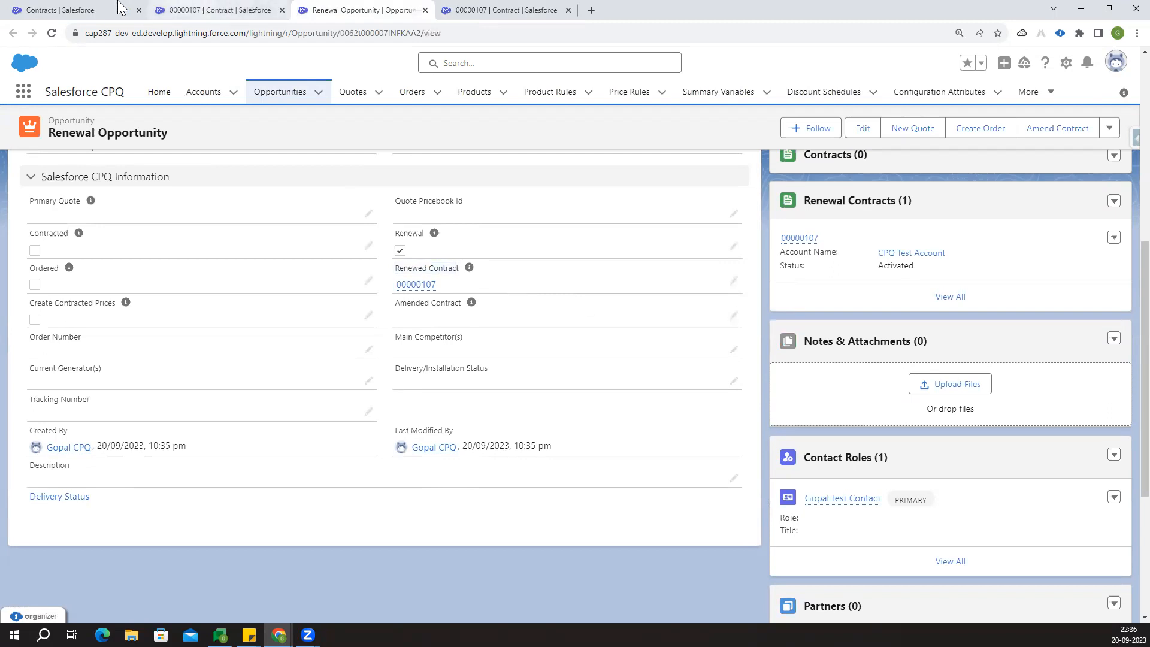
# Reload the account's Contracts list and recheck the contract's renewal information while it loads.
pyautogui.click(84, 8)
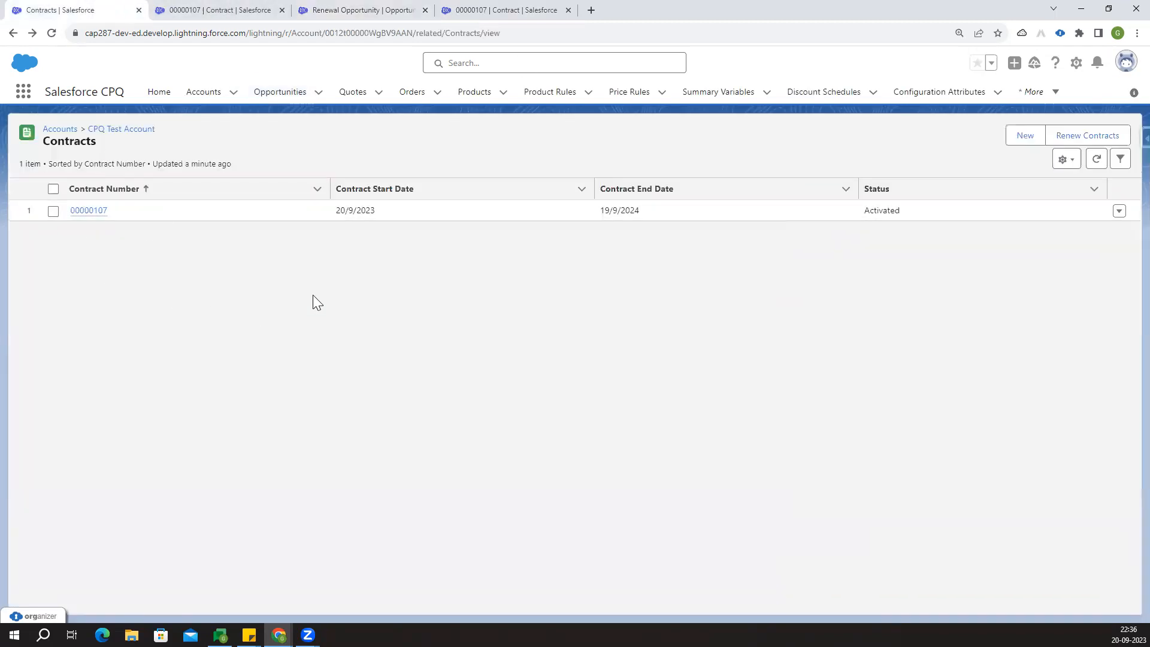
pyautogui.click(52, 32)
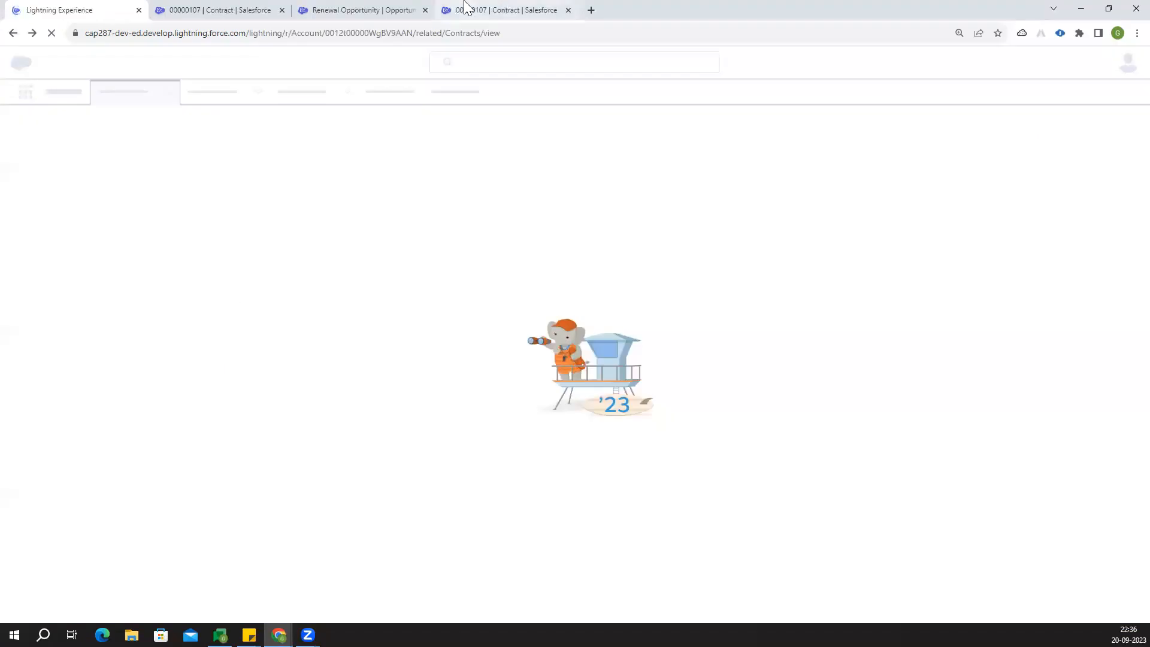
pyautogui.click(470, 10)
pyautogui.scroll(-5, 240, 324)
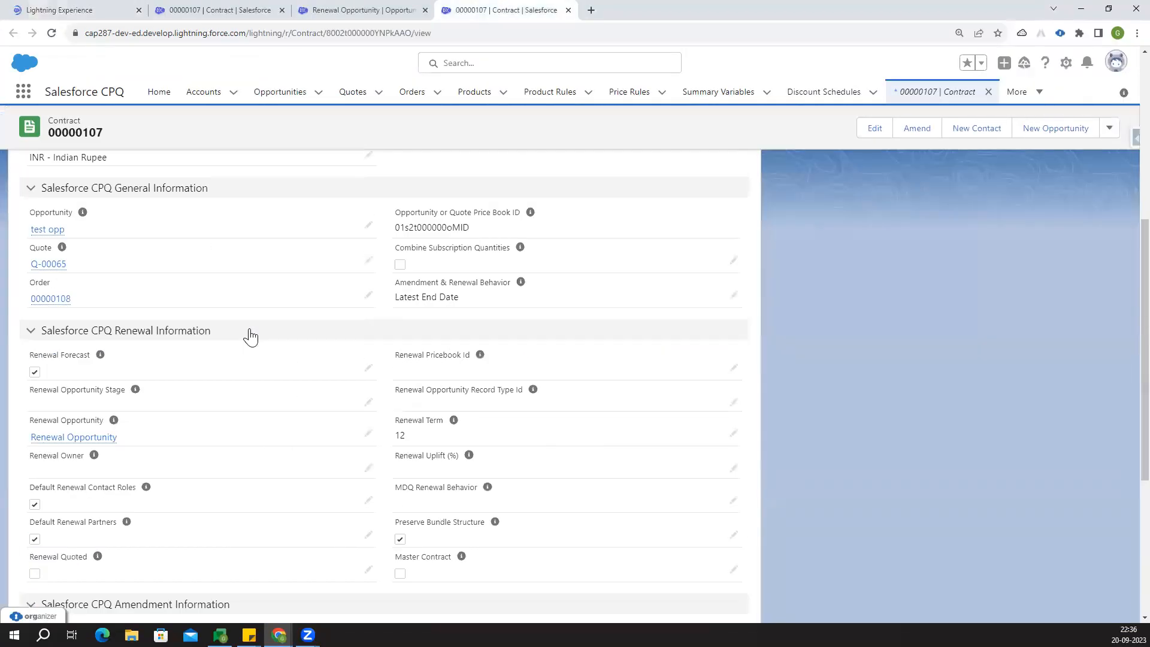
pyautogui.scroll(-3, 259, 341)
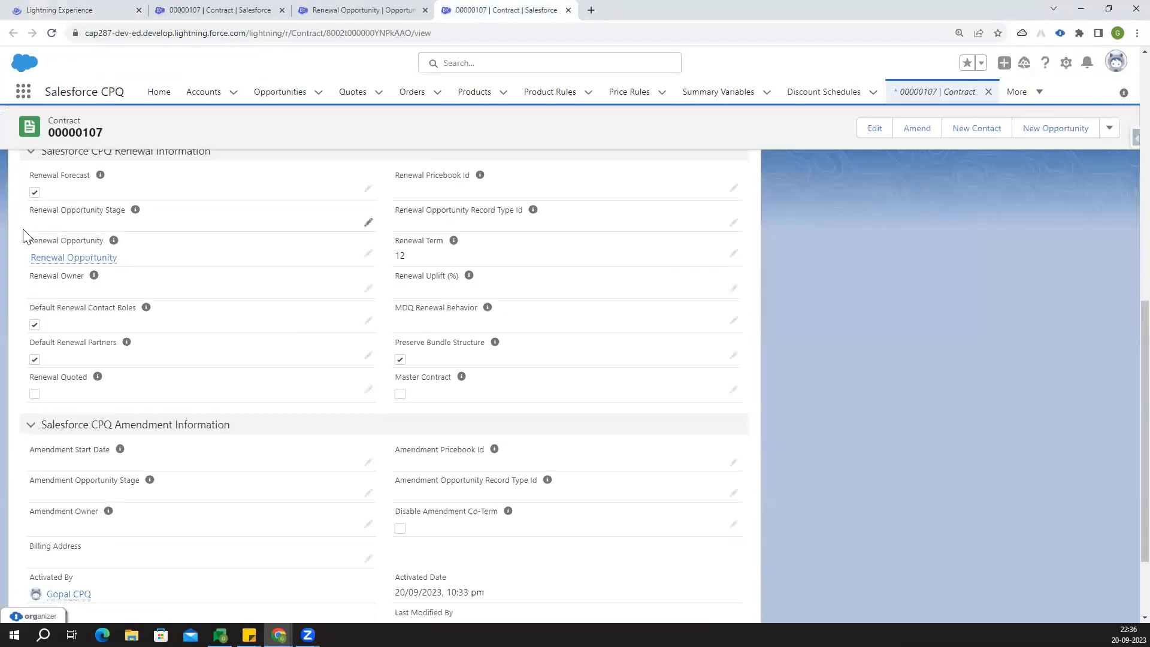
# Check the Renew Contracts page from the reloaded Contracts list and return to the account's related contracts.
pyautogui.click(90, 10)
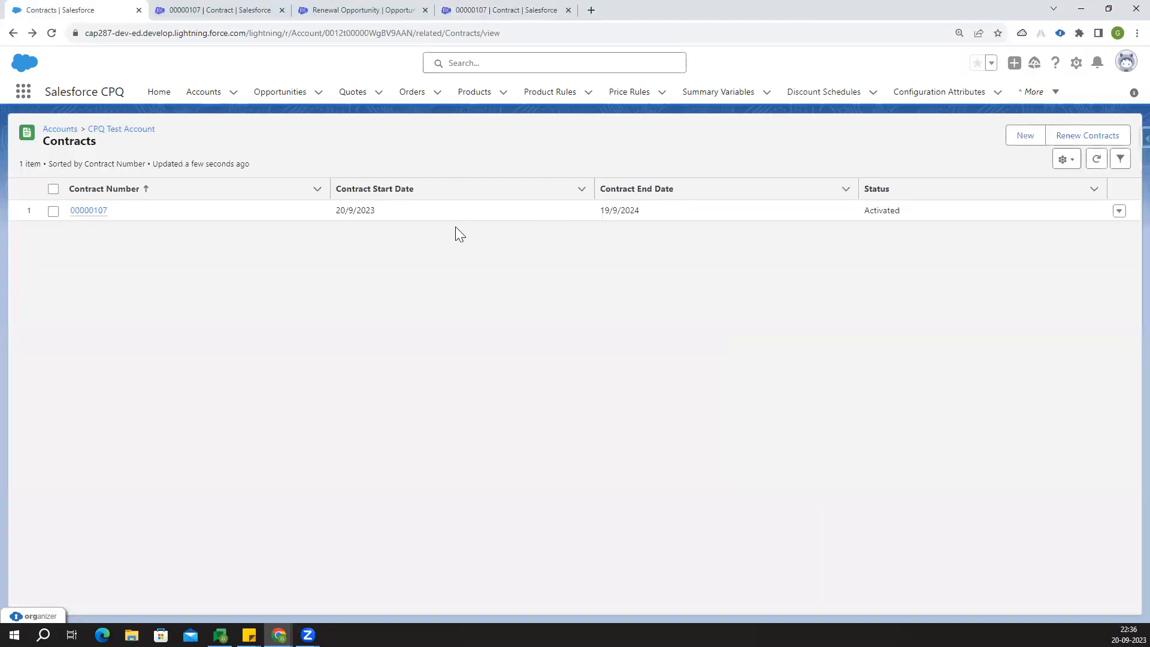
pyautogui.click(1103, 137)
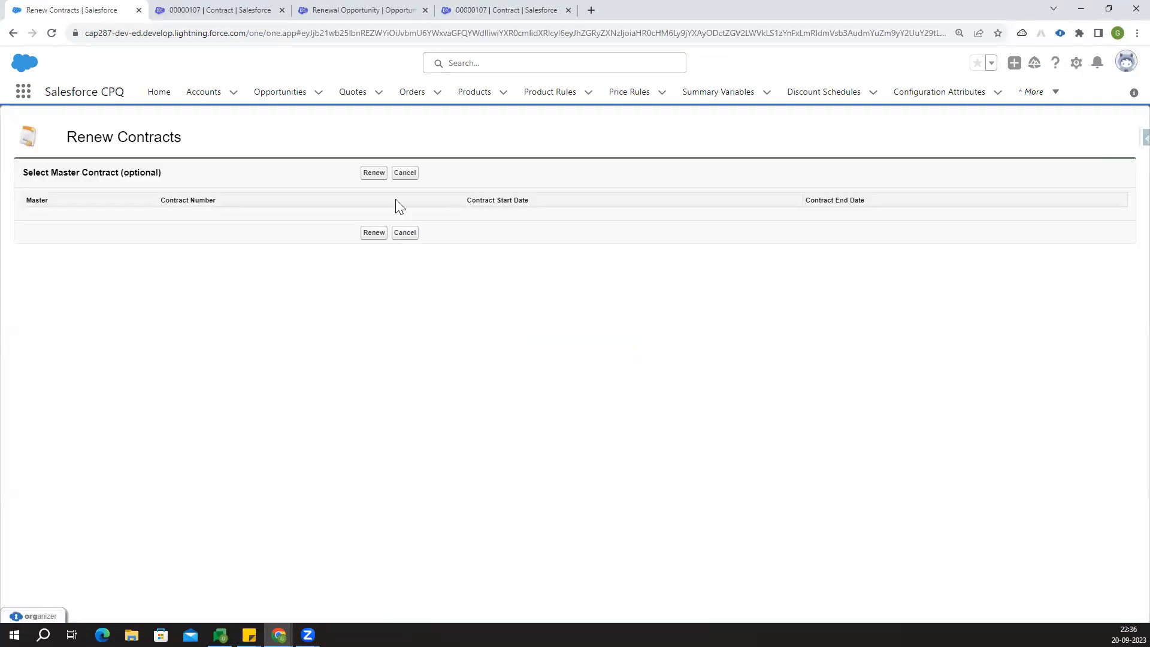
pyautogui.click(405, 174)
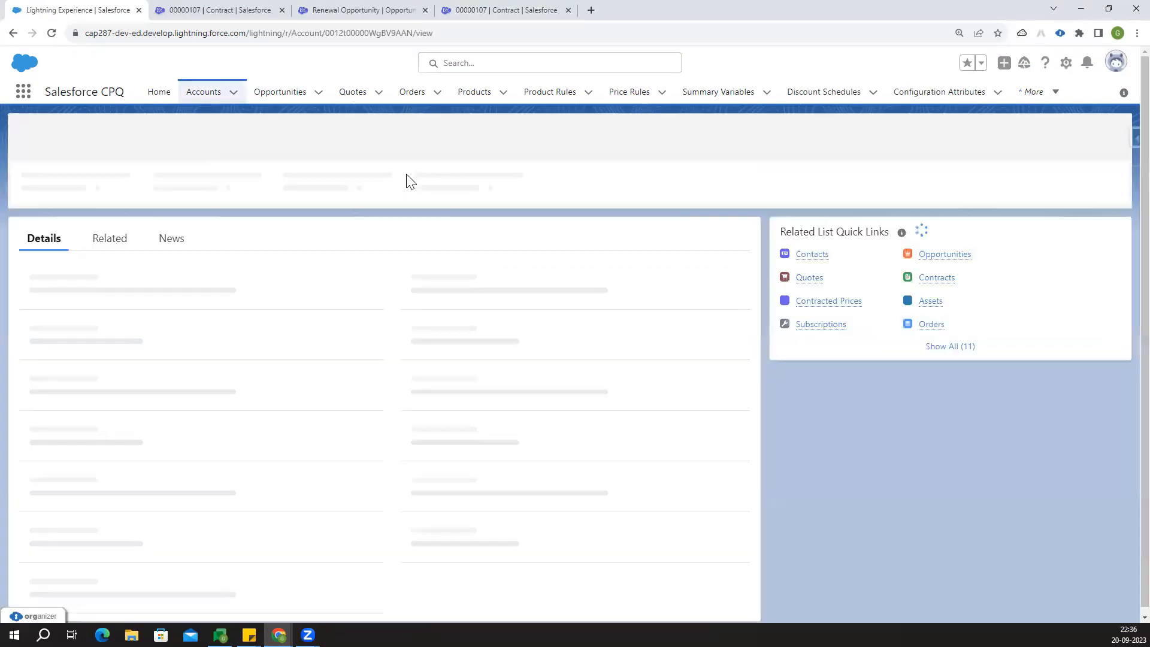
pyautogui.click(101, 237)
pyautogui.scroll(-7, 271, 414)
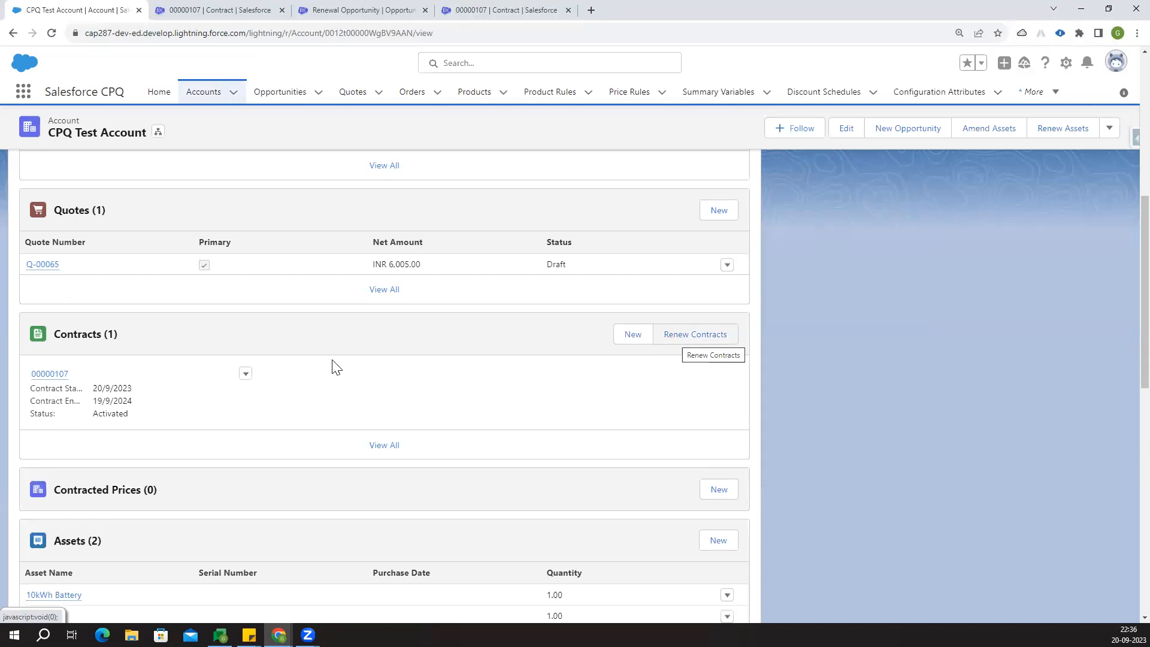
# Go back to the contract record and review its renewal information, general CPQ information and main details.
pyautogui.click(479, 10)
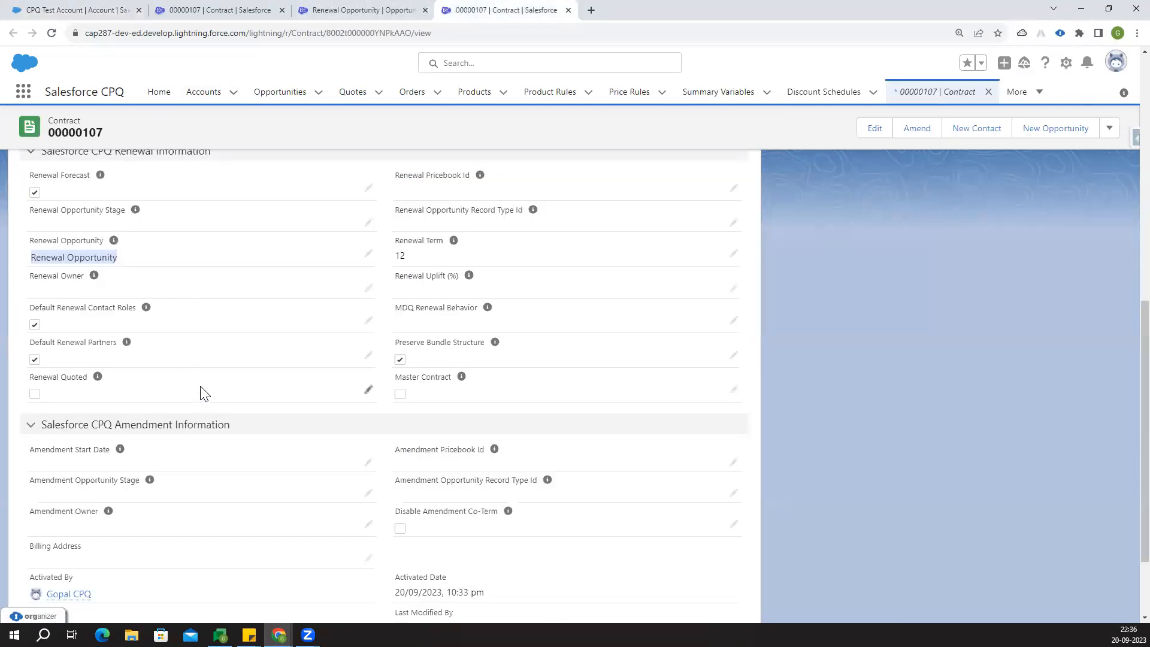
pyautogui.scroll(3, 203, 395)
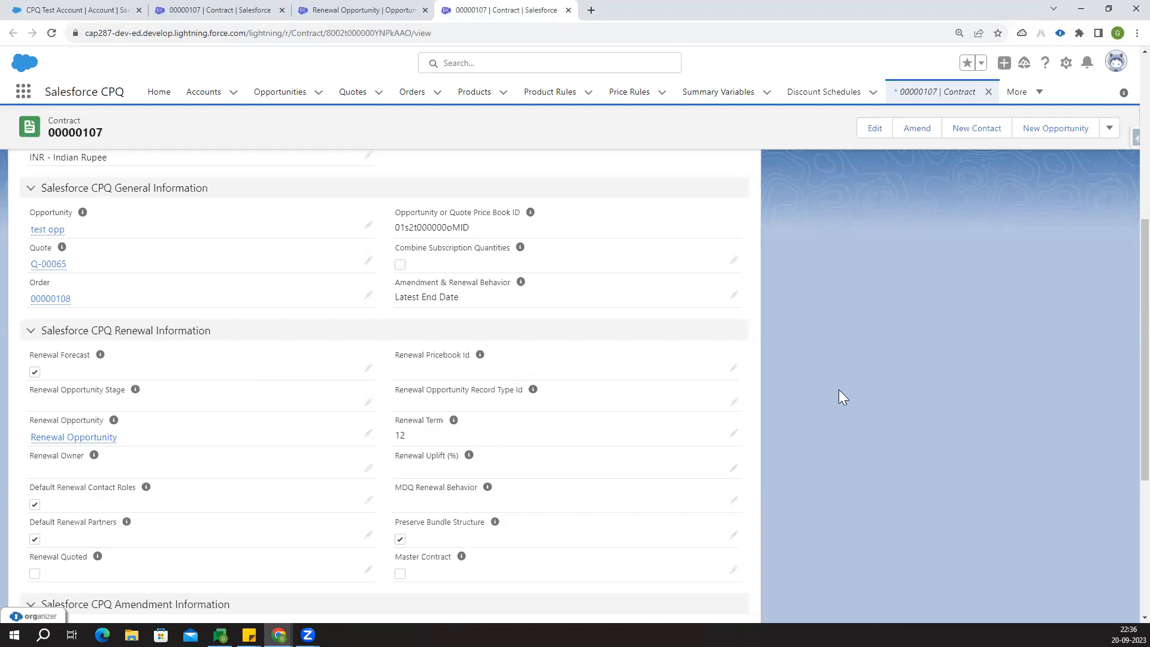
pyautogui.scroll(5, 841, 397)
pyautogui.scroll(2, 834, 458)
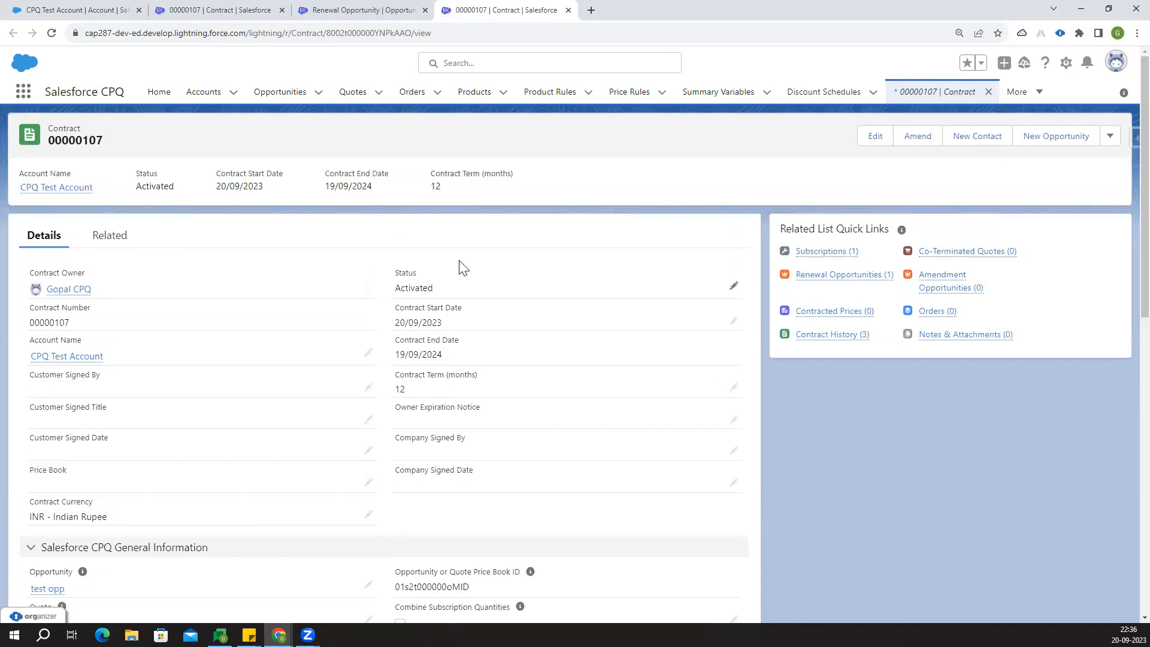
# Look through the renewal opportunity's details, CPQ information and related lists once more.
pyautogui.click(336, 10)
pyautogui.scroll(3, 273, 379)
pyautogui.scroll(-2, 288, 389)
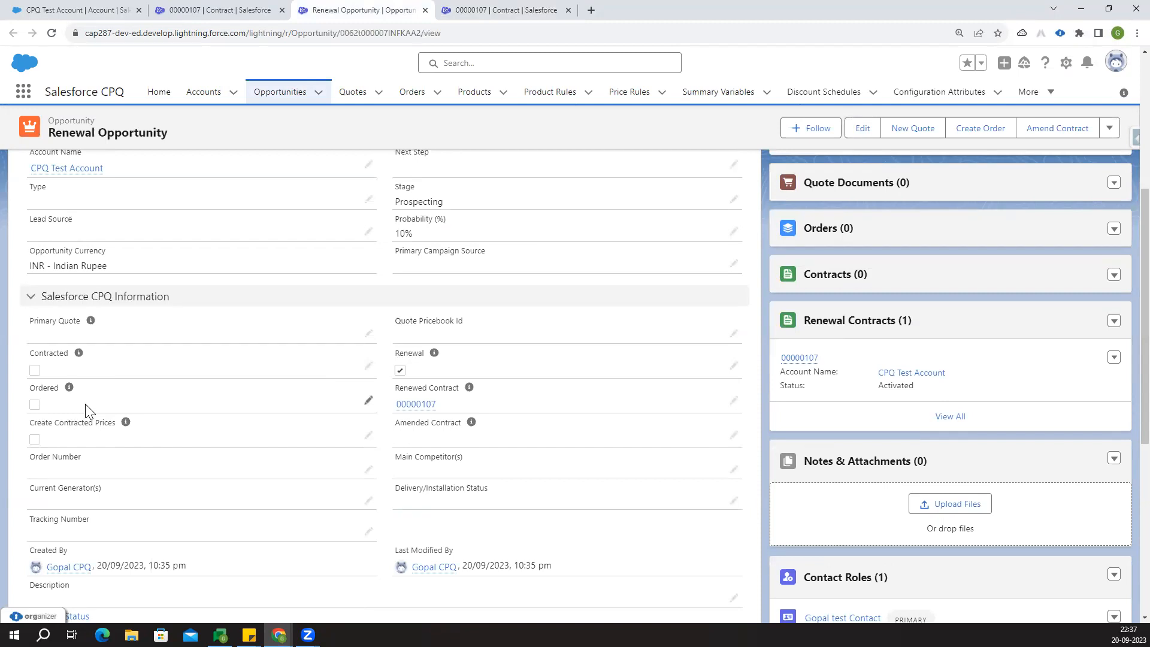
pyautogui.scroll(-4, 204, 410)
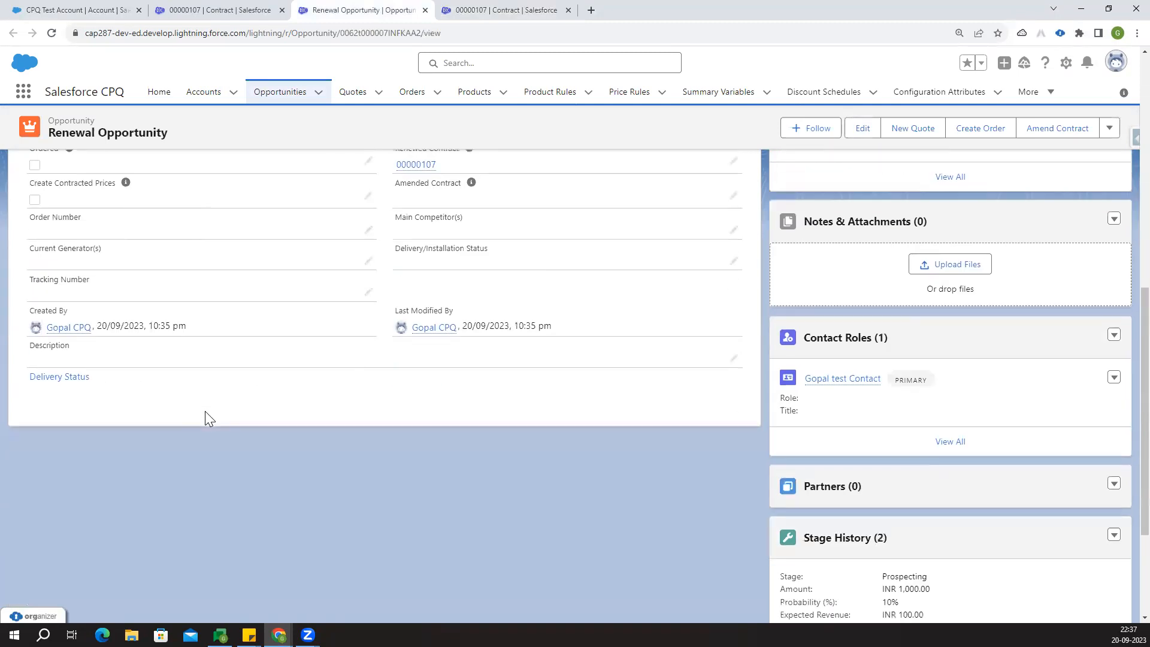
pyautogui.scroll(-3, 211, 417)
pyautogui.scroll(15, 211, 418)
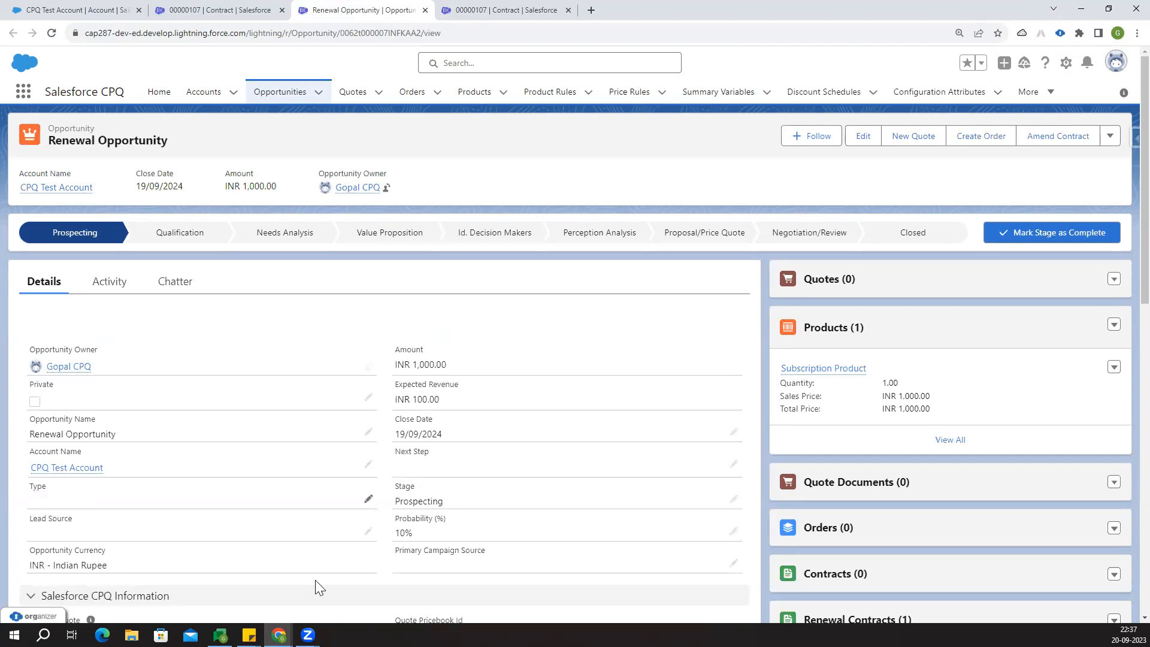
pyautogui.moveTo(308, 635)
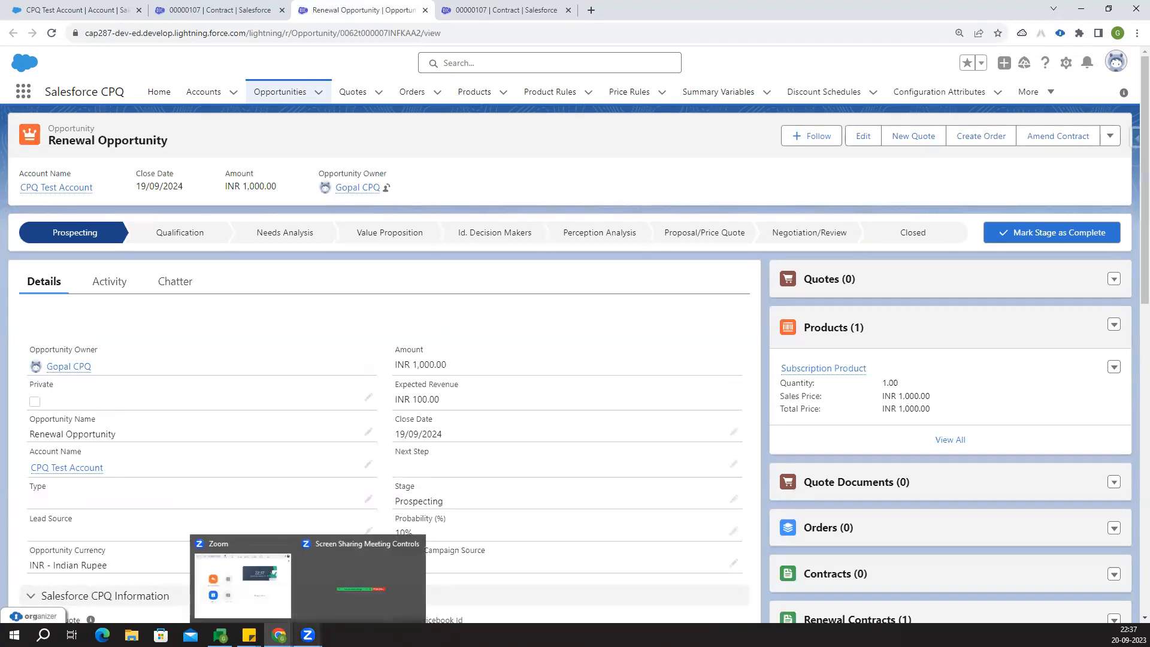
pyautogui.click(352, 580)
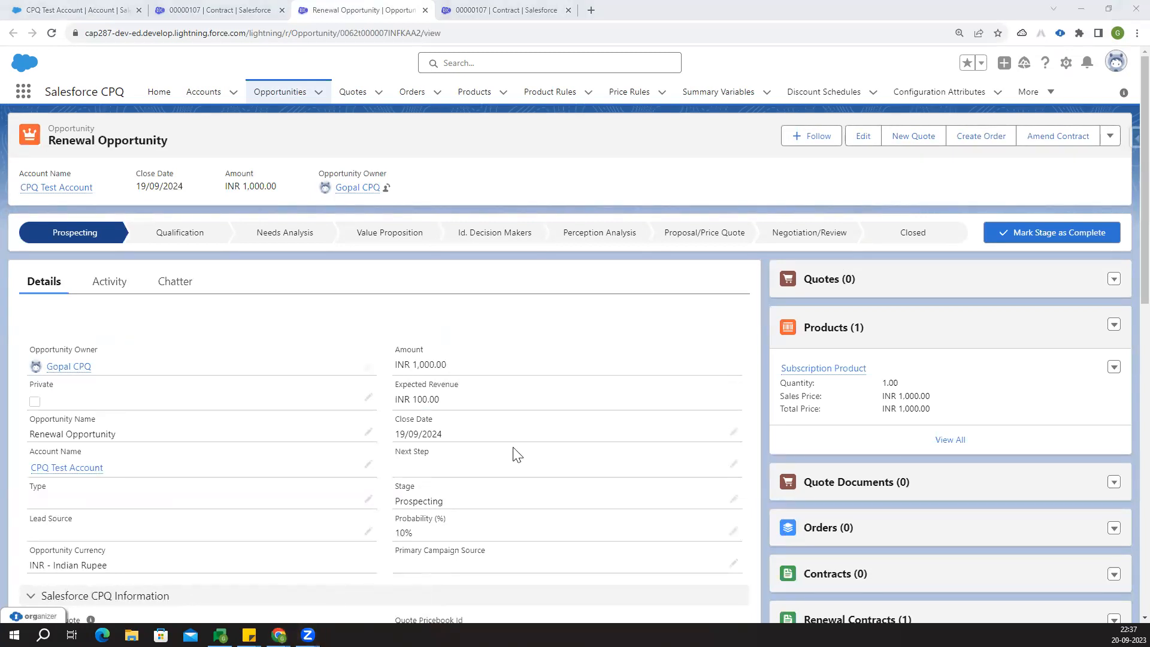